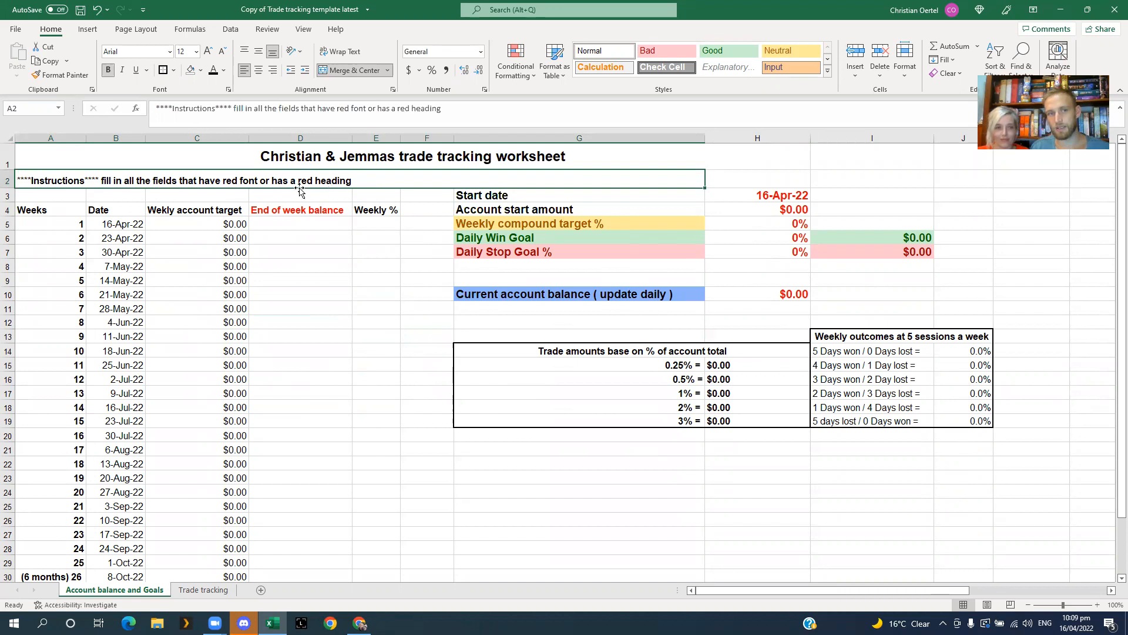
left_click_drag(339, 270, 346, 282)
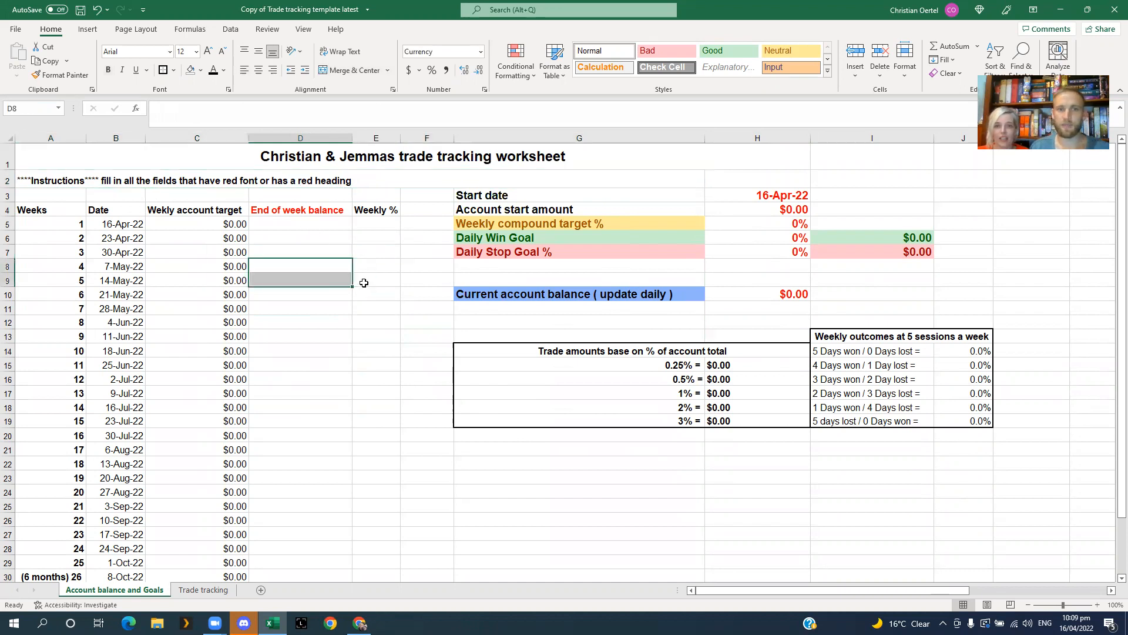
left_click(314, 215)
left_click_drag(753, 197, 771, 284)
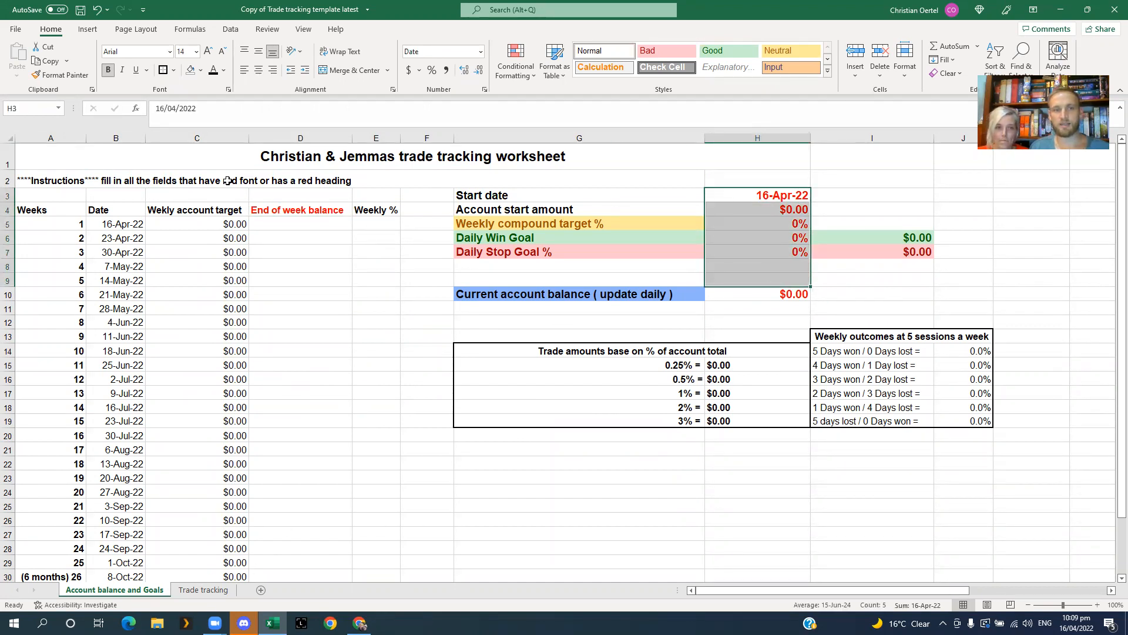
left_click(327, 332)
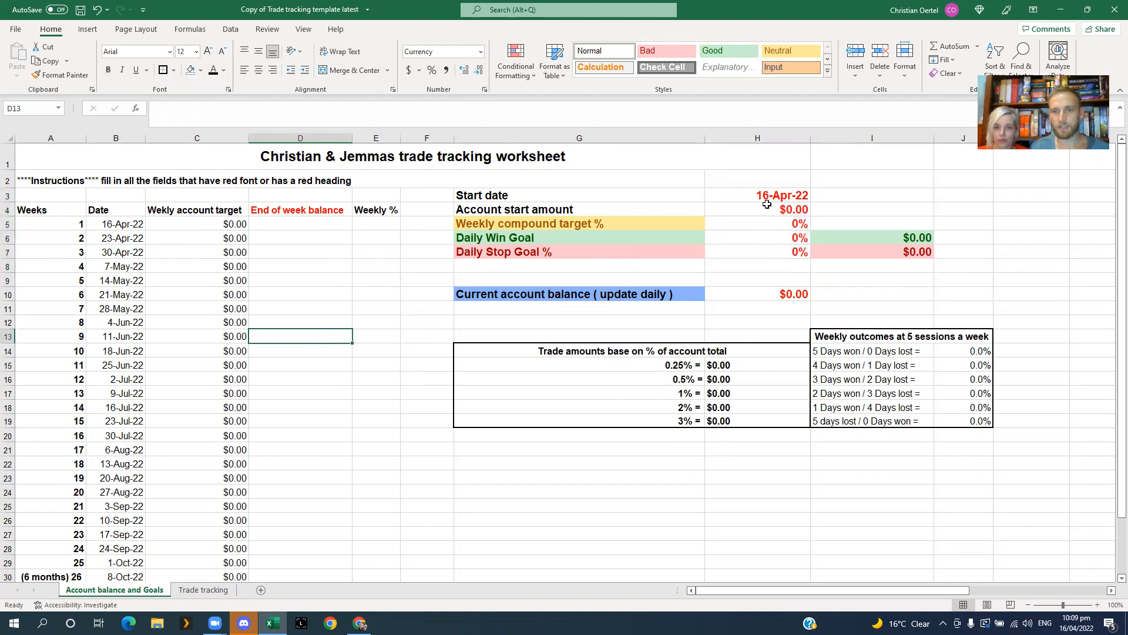
left_click(647, 182)
left_click(408, 252)
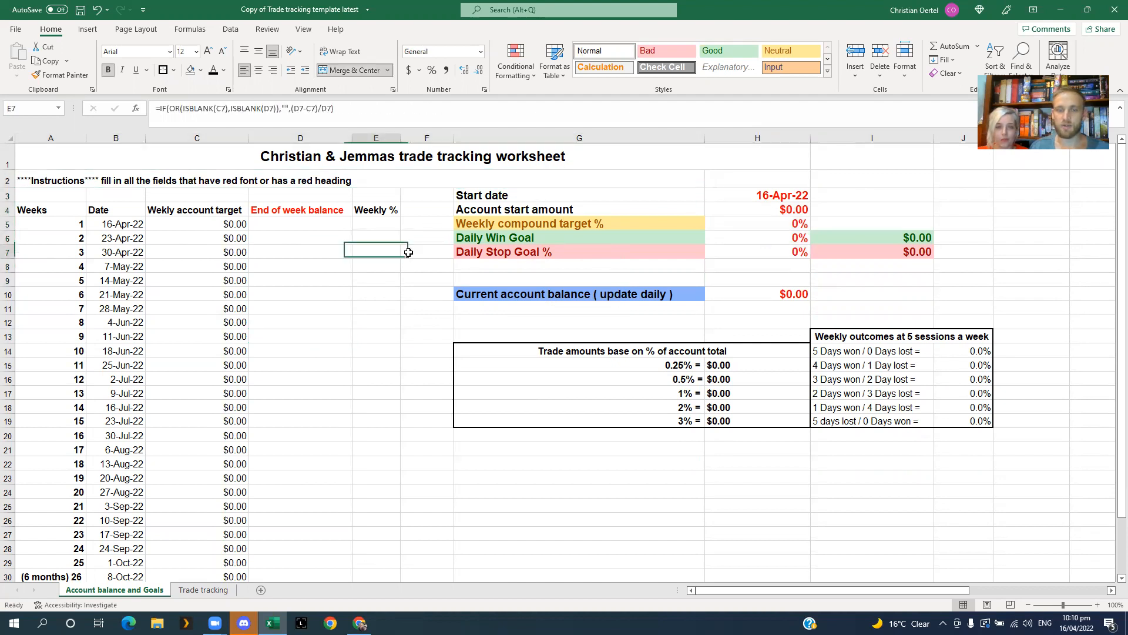
Step: Check the system calendar for the coming Monday and set the worksheet's Start date to 18/04/2022
left_click(535, 199)
left_click(782, 201)
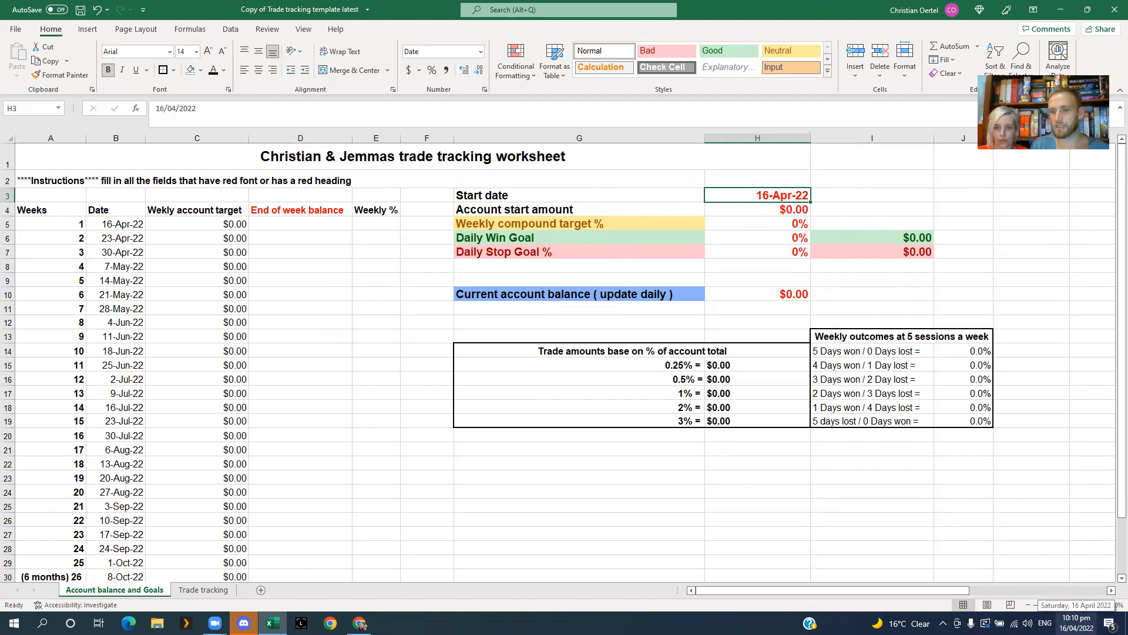
left_click(1077, 623)
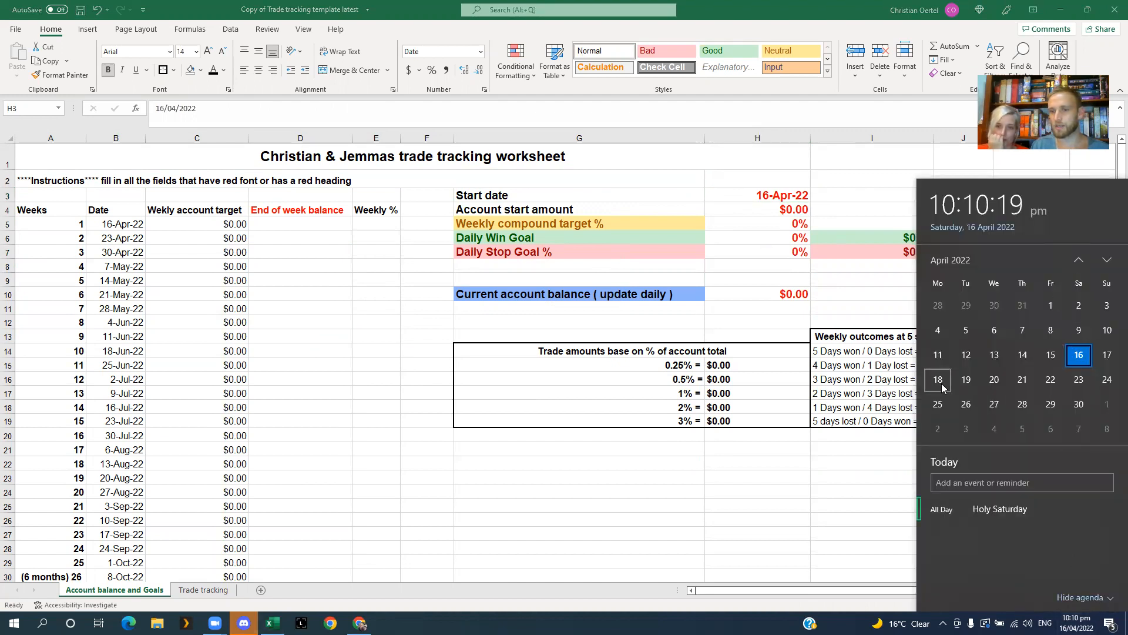
left_click(849, 174)
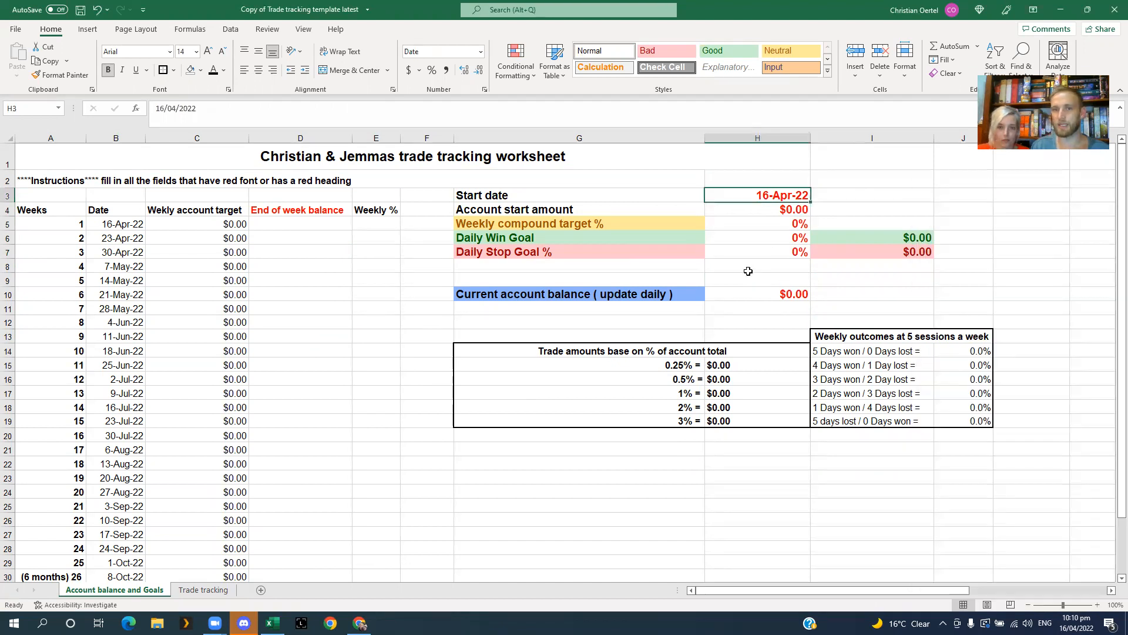
type("18/04/202")
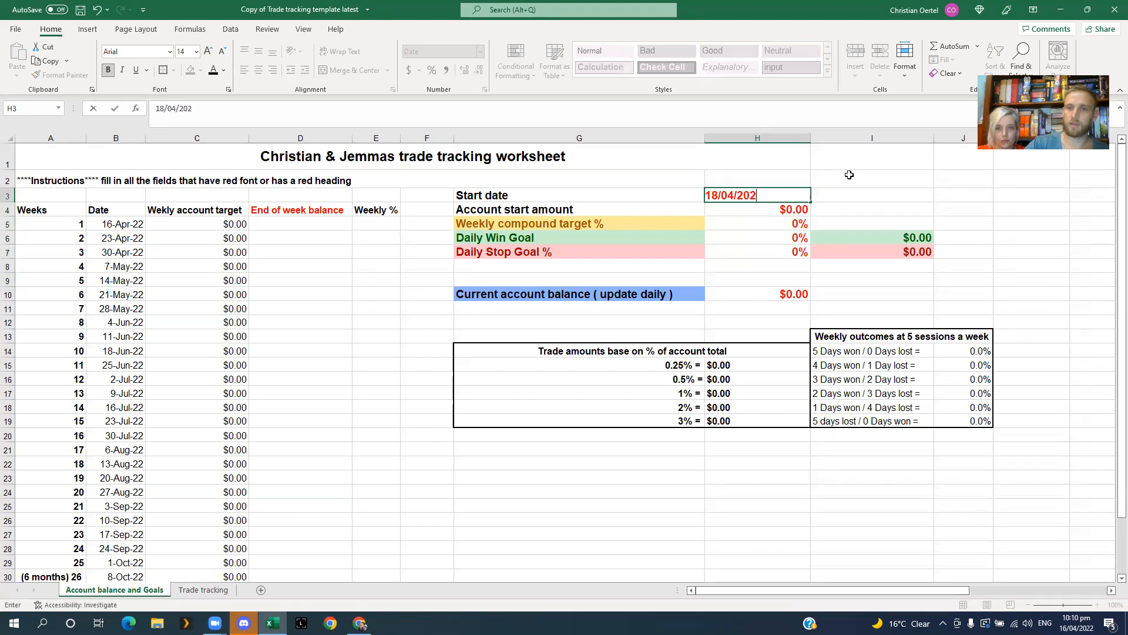
type("2")
key("Return")
left_click(787, 195)
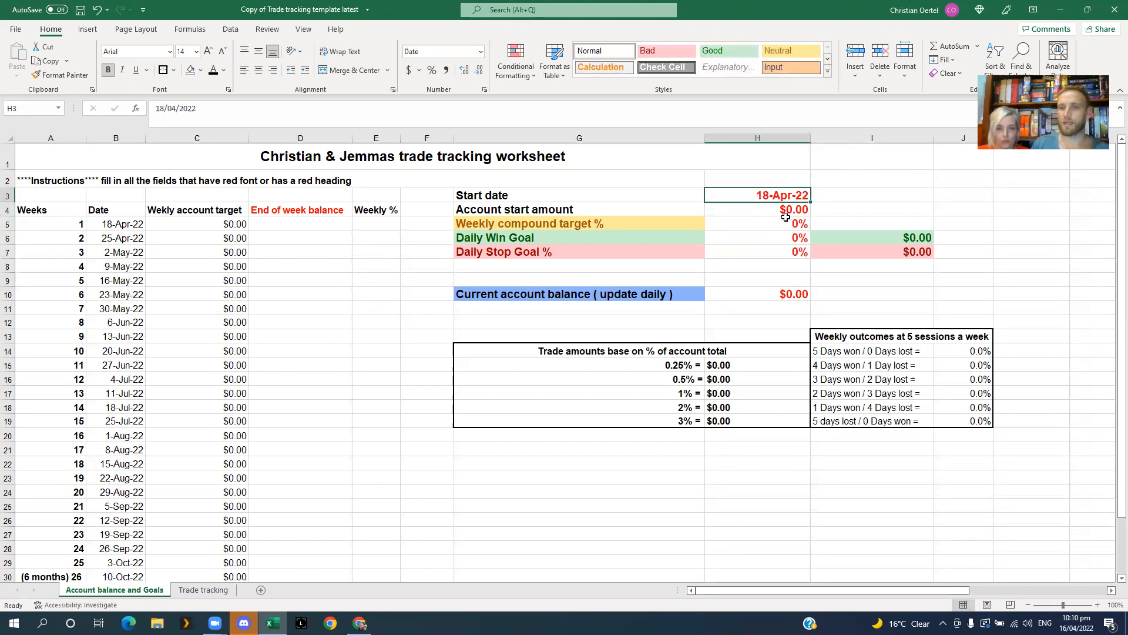
Step: Review the weekly dates in the Date column from week 1 down through the later weeks
left_click(108, 226)
left_click(116, 238)
left_click(112, 253)
left_click(113, 294)
left_click(112, 227)
left_click(116, 238)
left_click(114, 252)
left_click(111, 294)
scroll(116, 265, "down", 6)
scroll(116, 265, "down", 18)
scroll(117, 311, "up", 20)
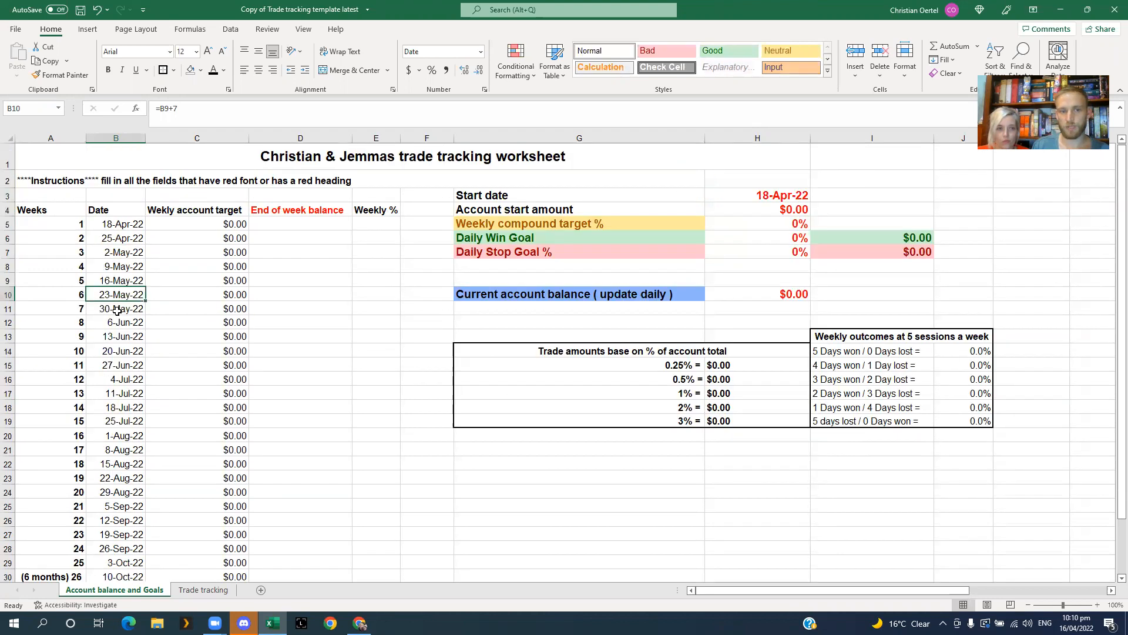
left_click(298, 326)
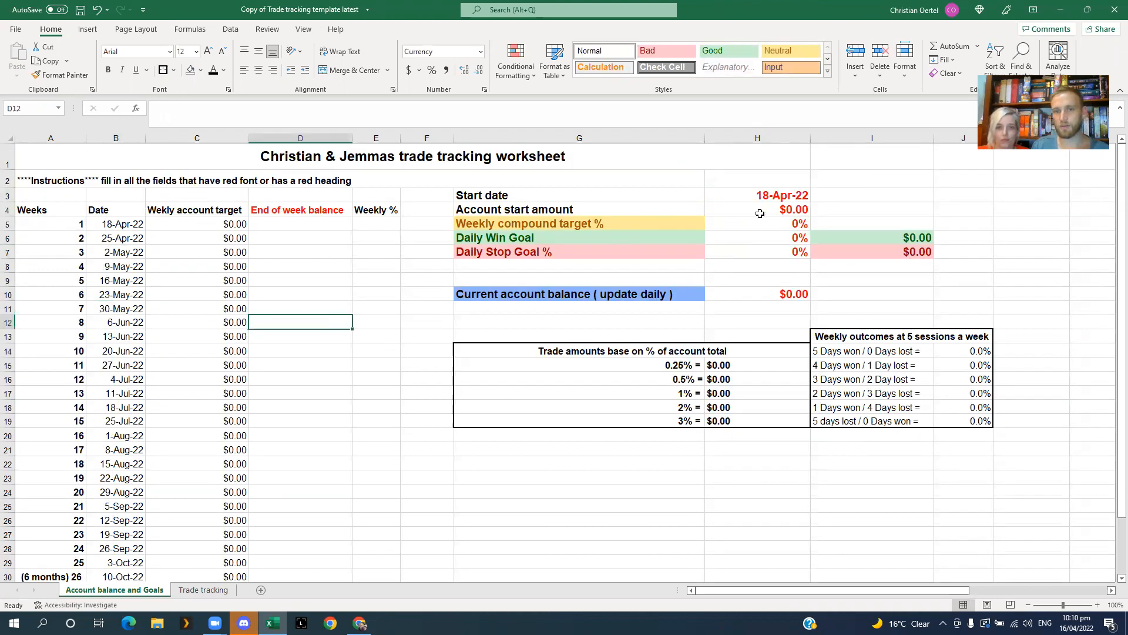
Step: Set the Account start amount to $500
left_click(727, 206)
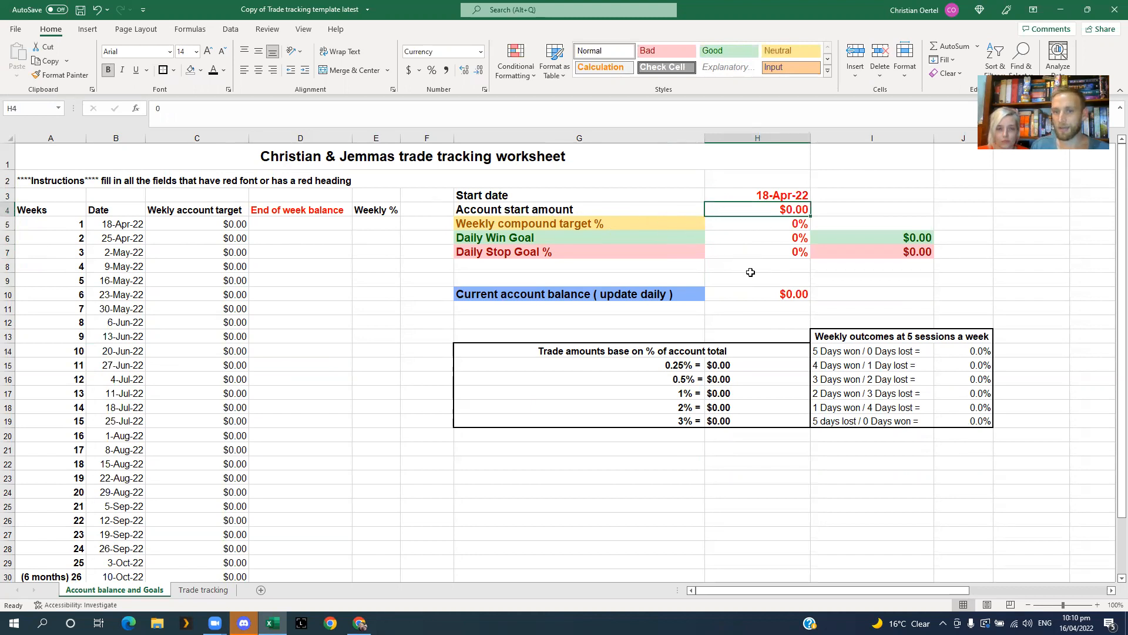
left_click(870, 192)
left_click(795, 210)
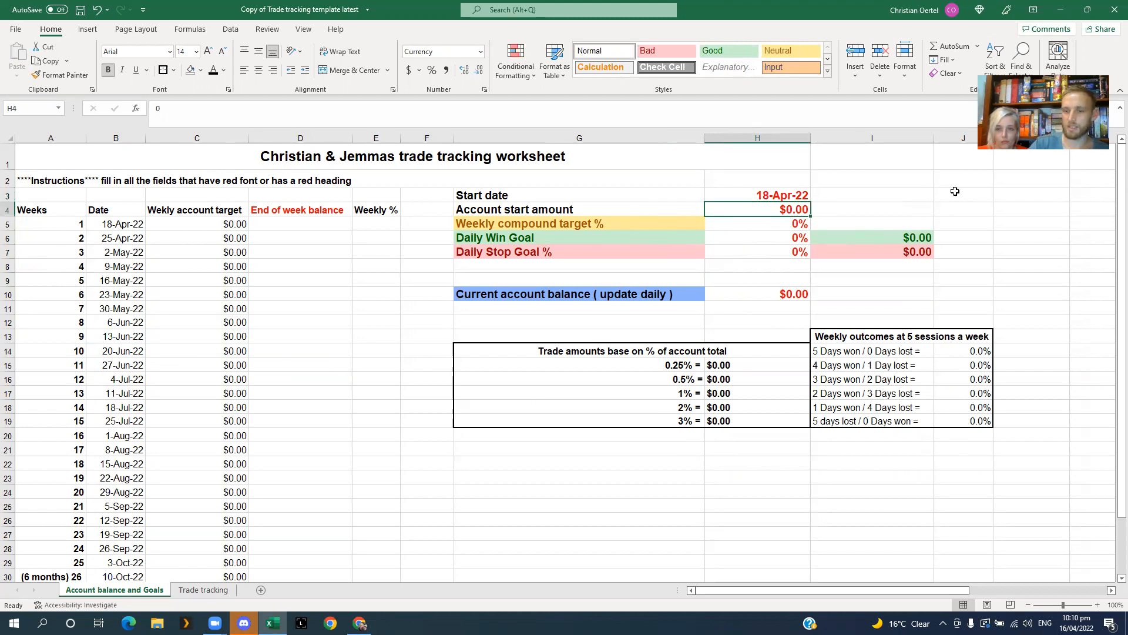
type("5")
key("Return")
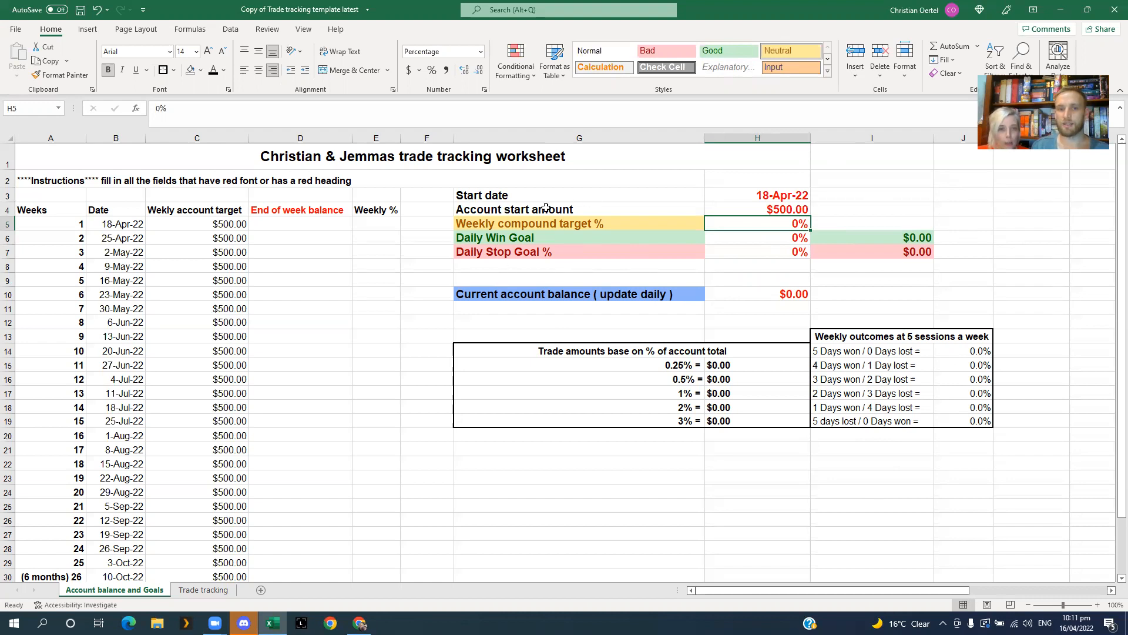
Step: Enter 500 as the Current account balance, matching the account start amount
left_click(780, 208)
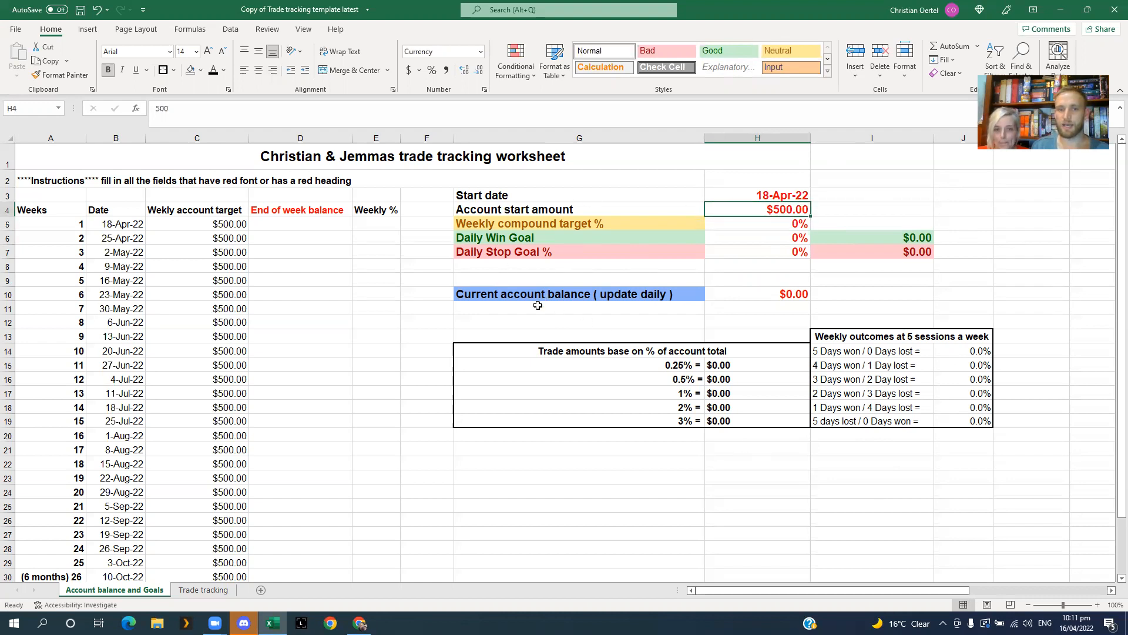
left_click(780, 289)
left_click(785, 209)
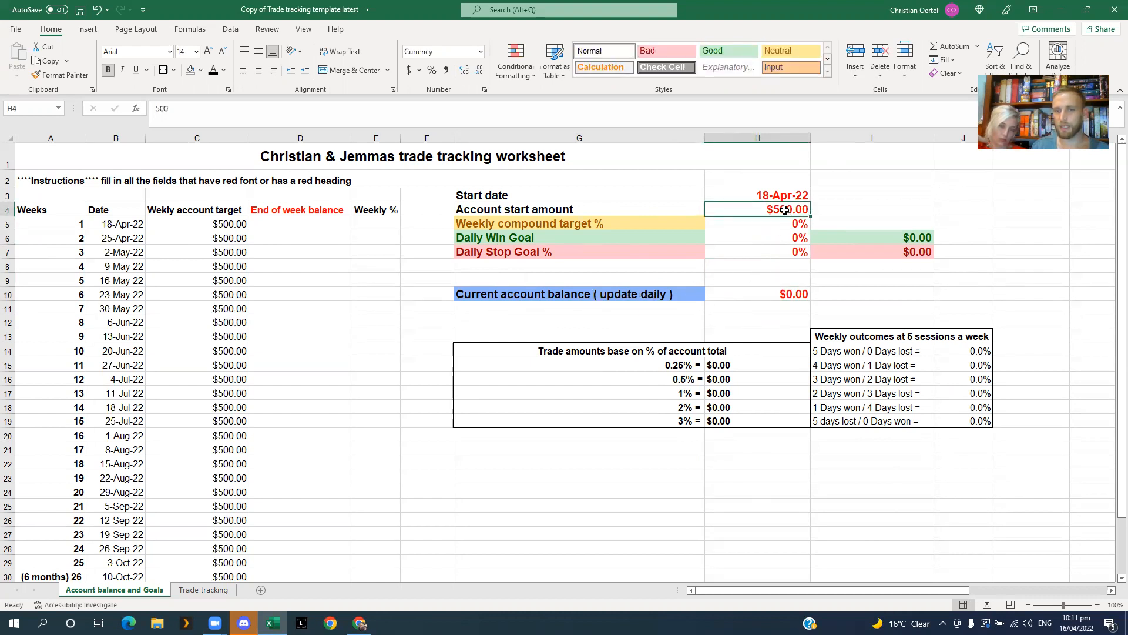
left_click(764, 295)
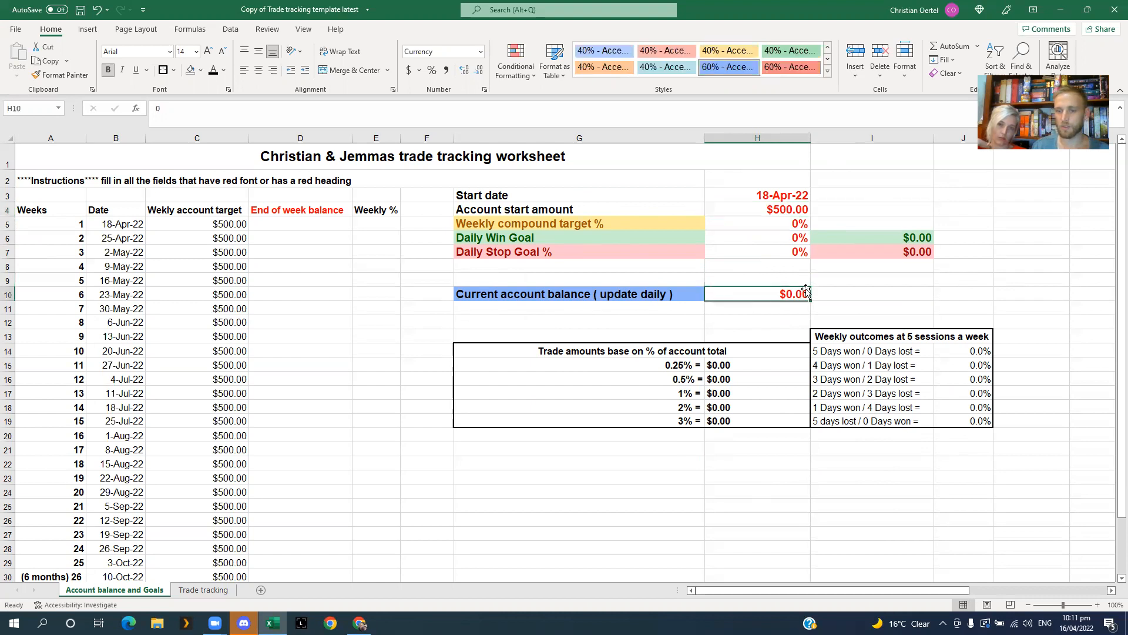
type("500")
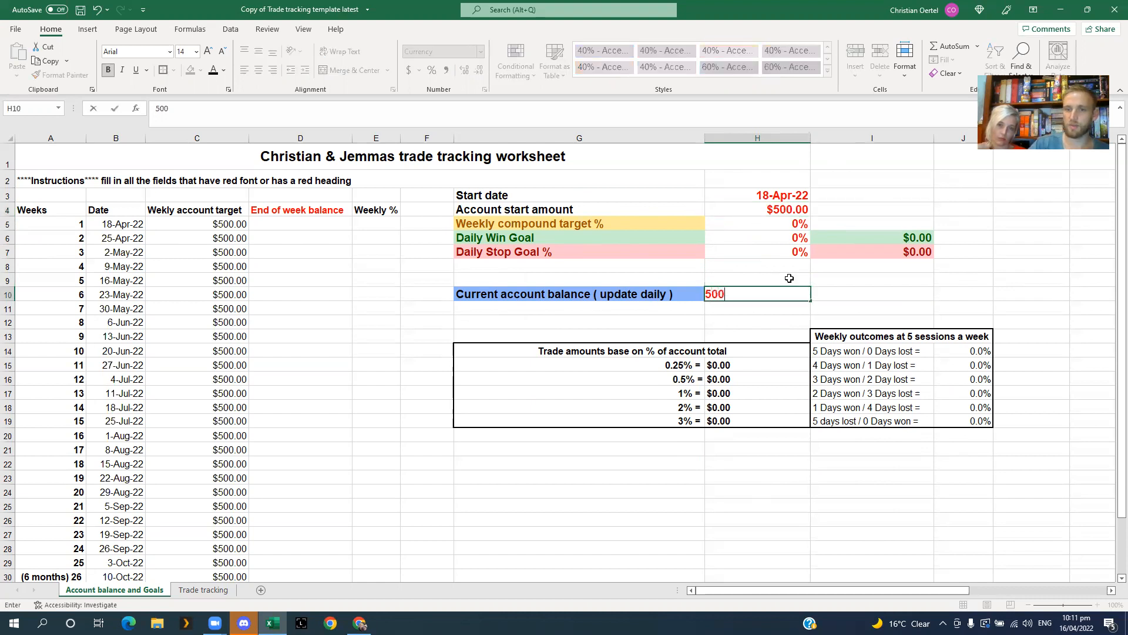
key("Return")
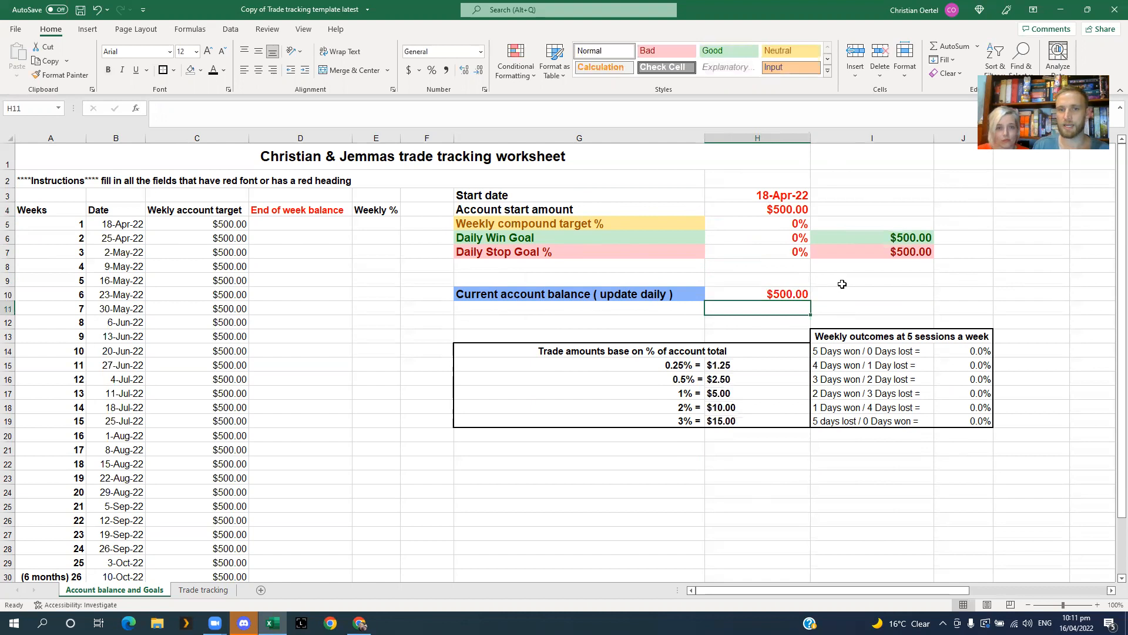
left_click(854, 291)
Step: Set the Daily Win Goal percentage to 3%
left_click_drag(793, 225, 785, 250)
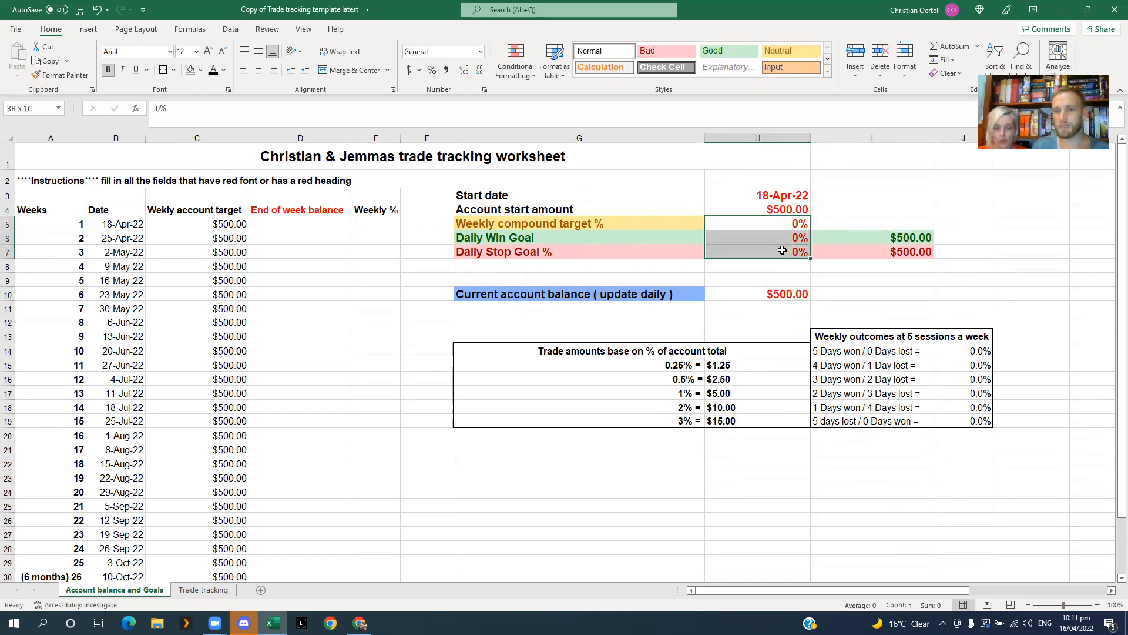
left_click(838, 276)
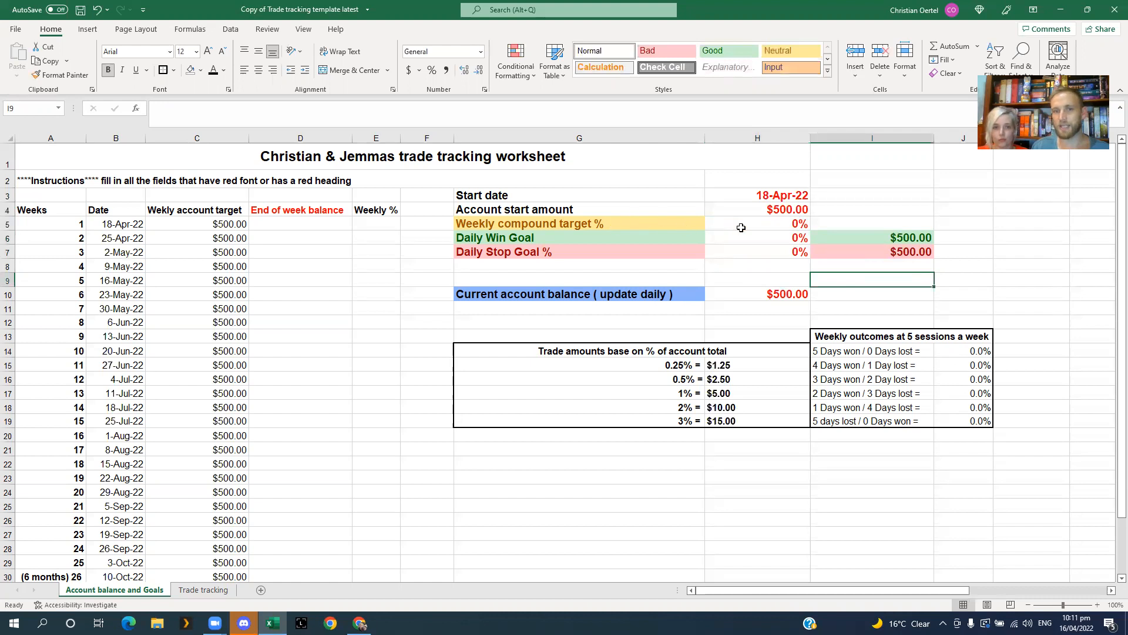
left_click(779, 224)
left_click(757, 240)
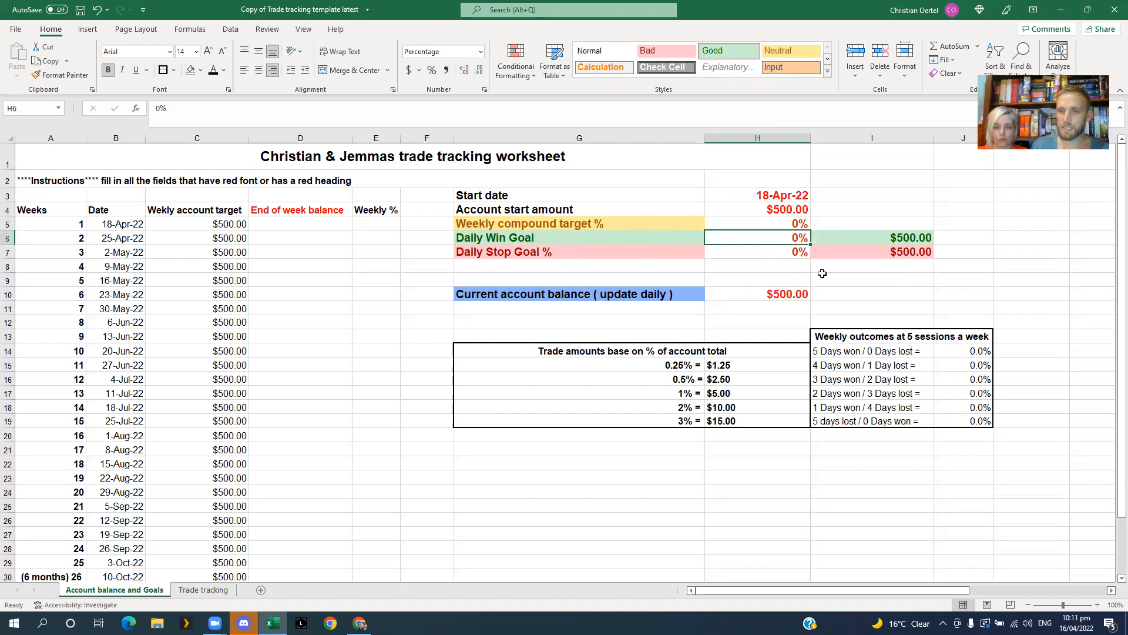
left_click(845, 295)
left_click(786, 239)
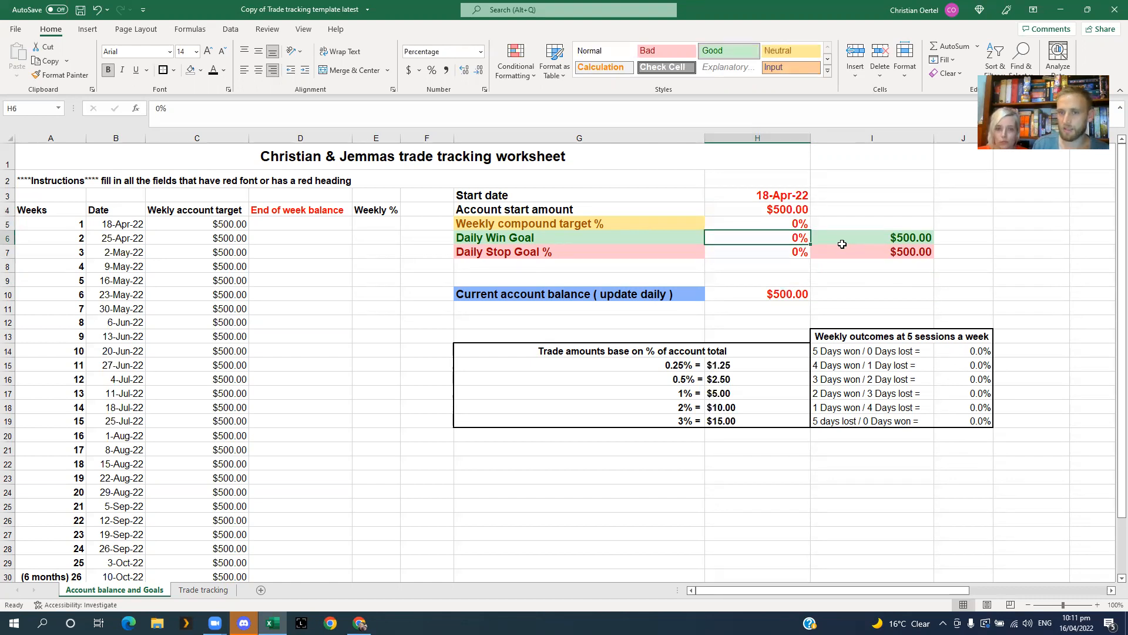
type("3")
key("Return")
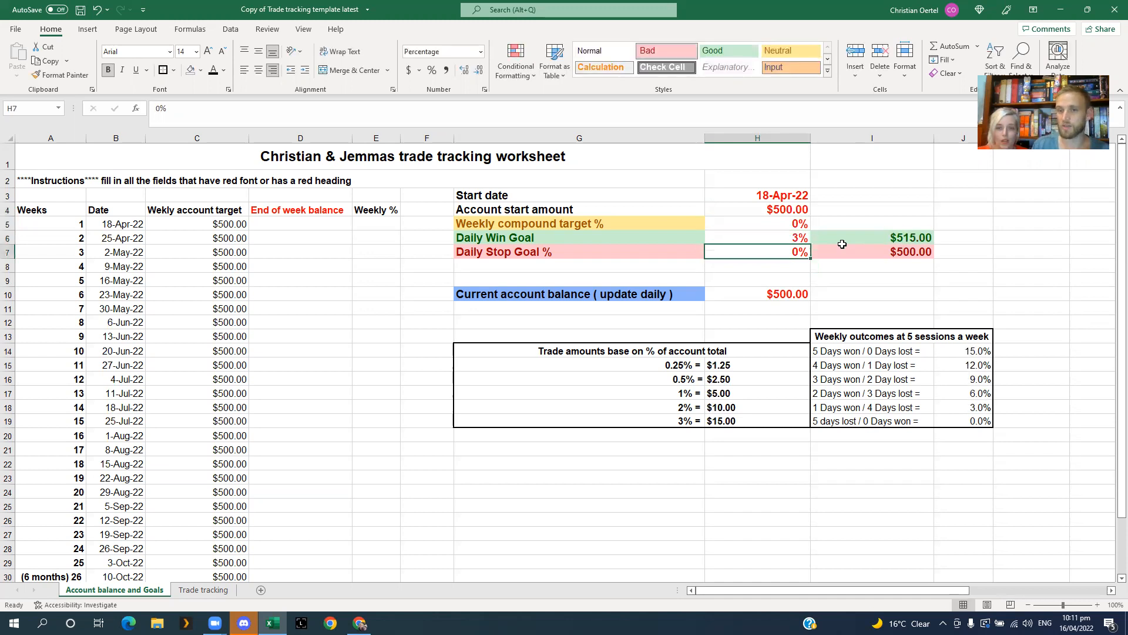
left_click(848, 285)
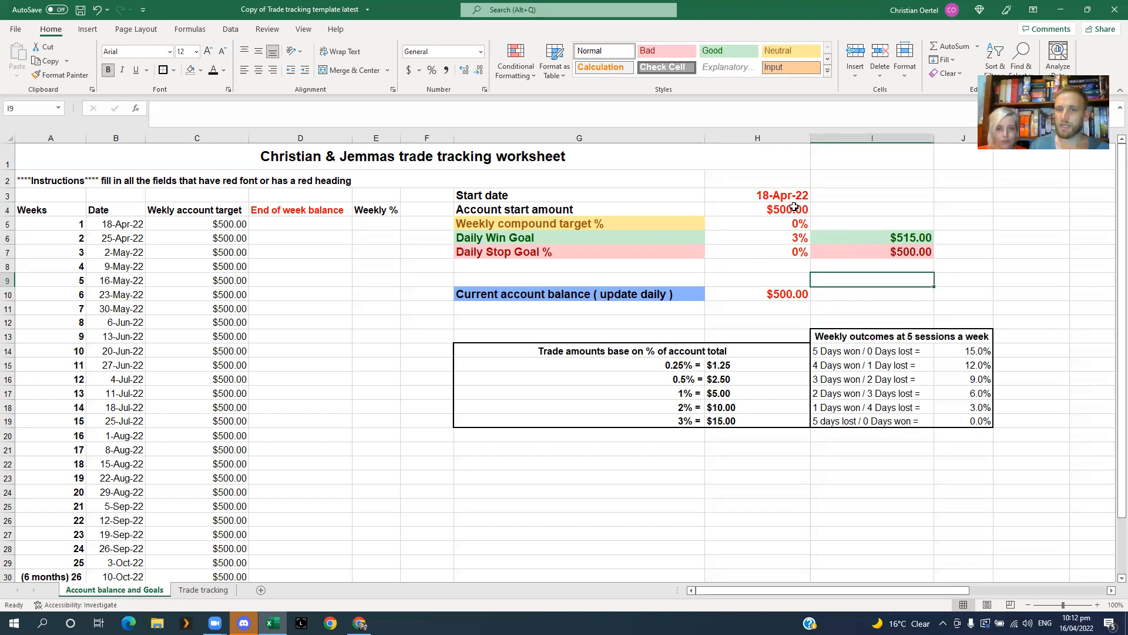
Step: Set the Daily Stop Goal percentage to 2%
left_click(905, 240)
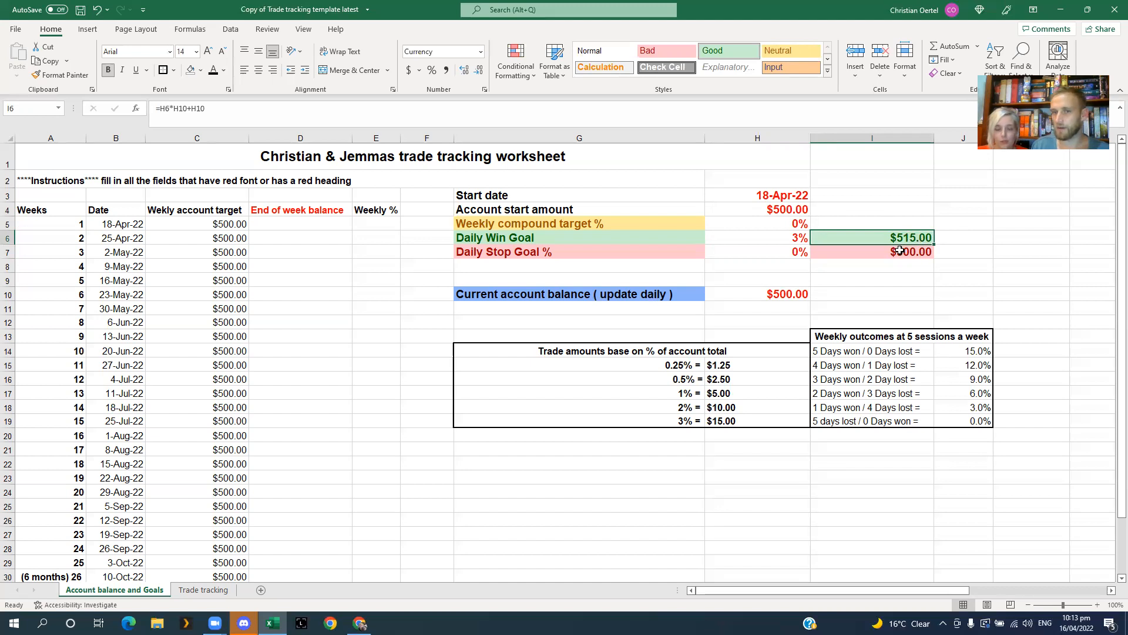
left_click(793, 255)
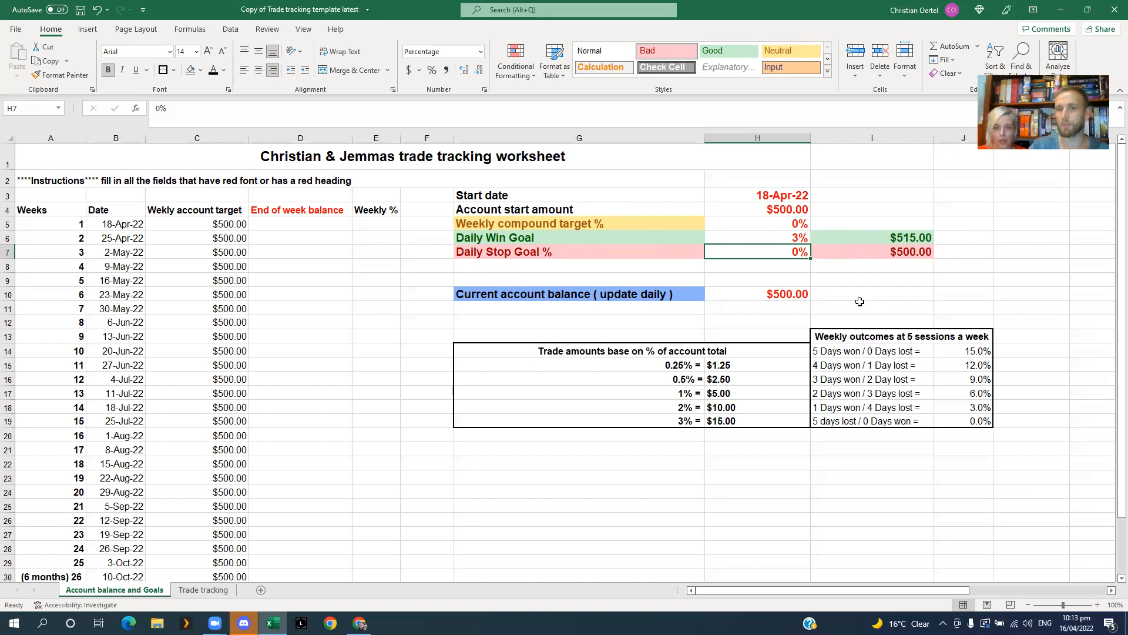
type("2")
key("Return")
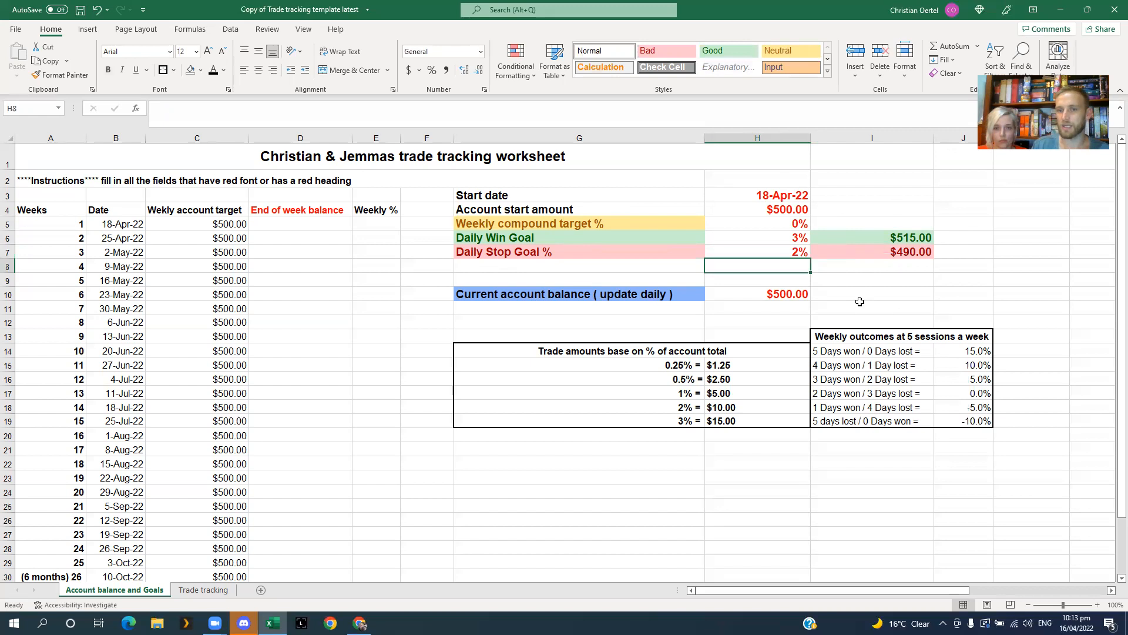
left_click(897, 294)
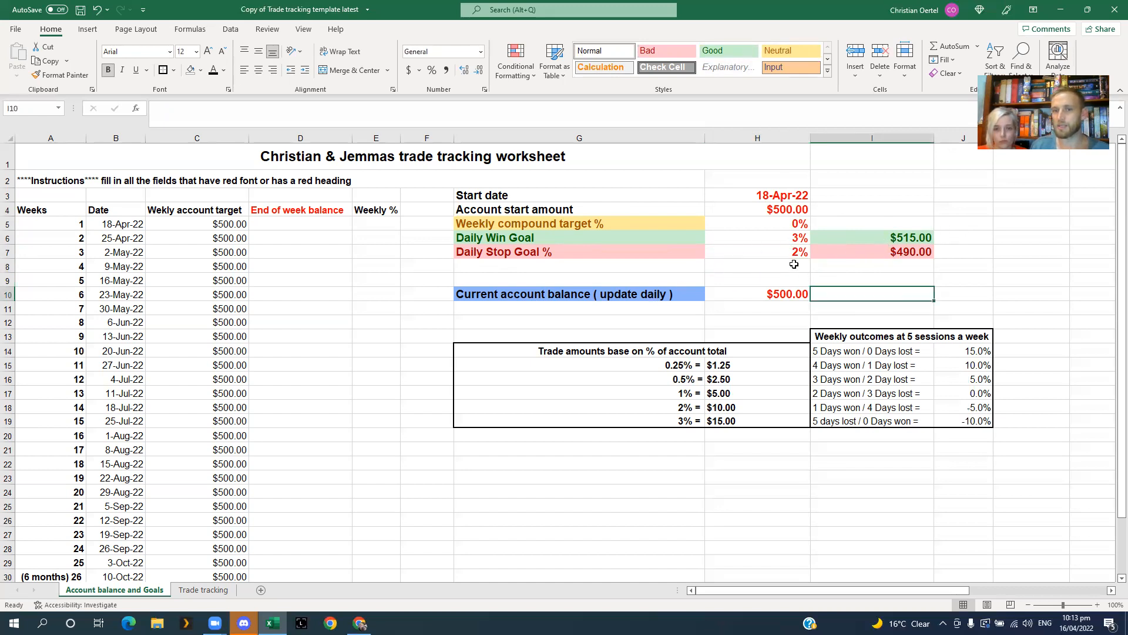
Step: Examine the dollar amounts for the daily win and stop goals and the weekly outcomes table for five sessions
left_click(889, 238)
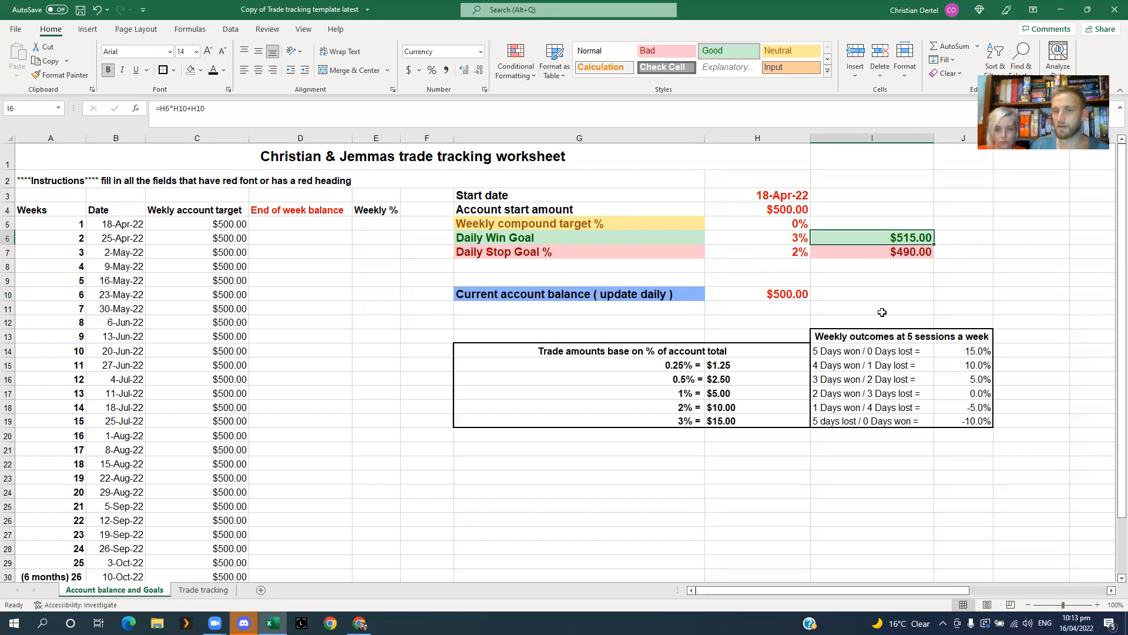
left_click(890, 253)
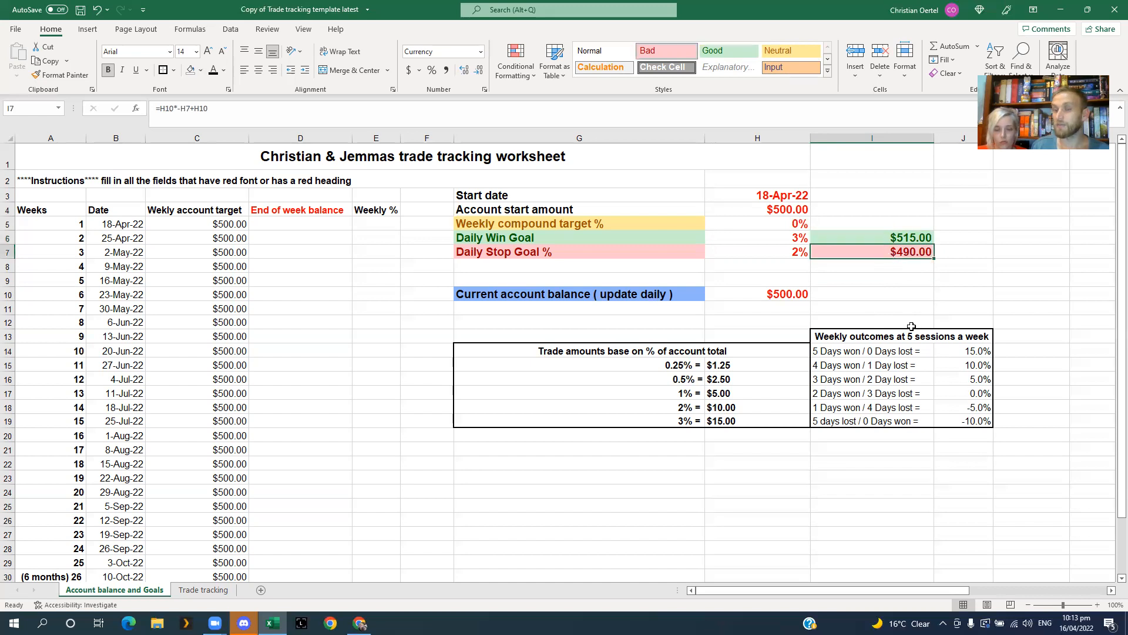
left_click(894, 280)
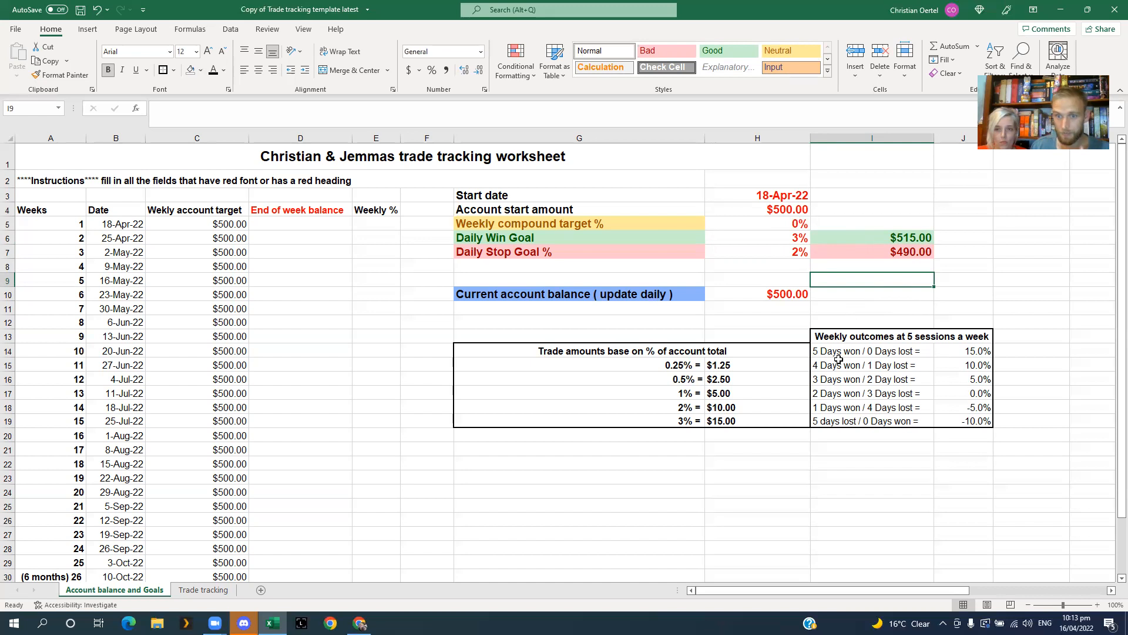
left_click_drag(834, 335, 963, 424)
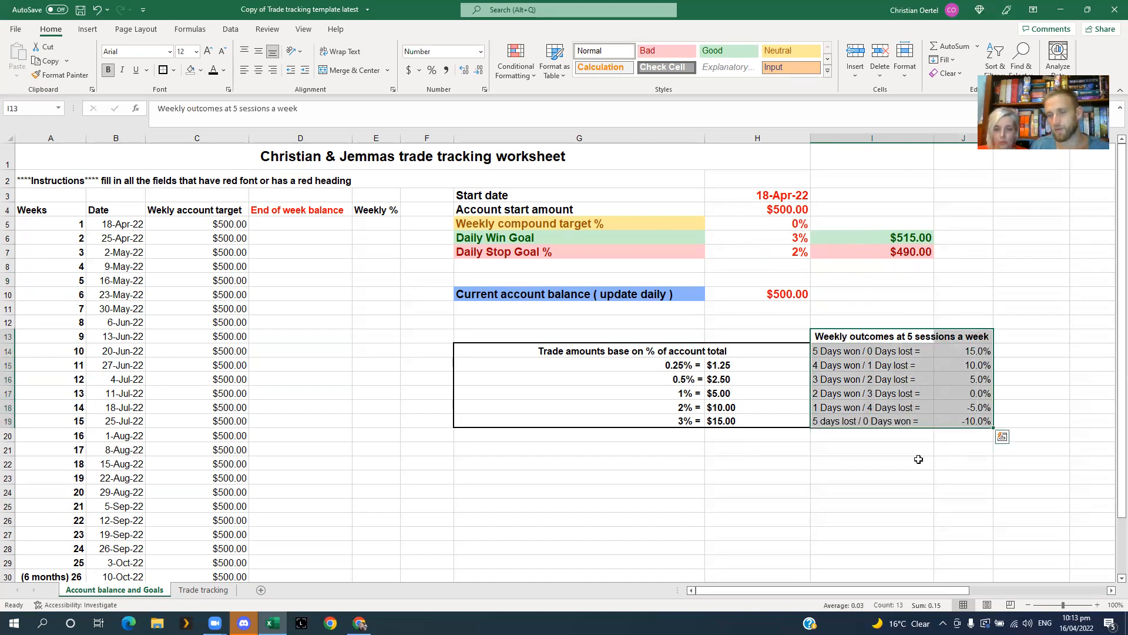
left_click(849, 454)
left_click_drag(835, 336, 963, 421)
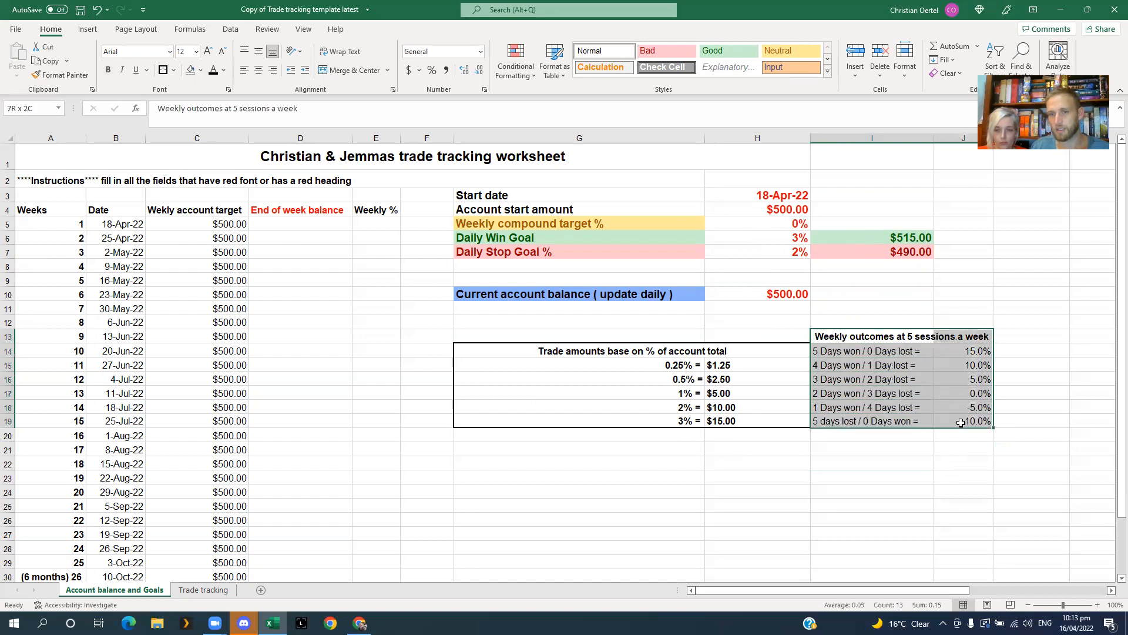
left_click(869, 309)
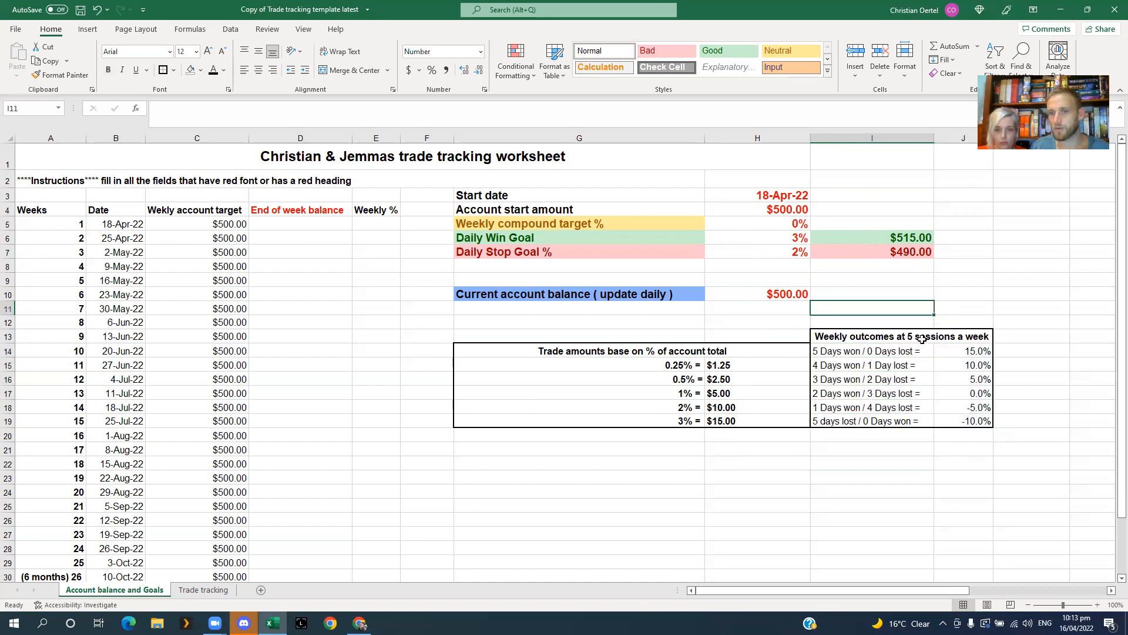
Step: Examine the weekly outcomes table for five sessions, including the formulas behind the results from five days won down to two days won
left_click(953, 335)
left_click(883, 390)
left_click(858, 353)
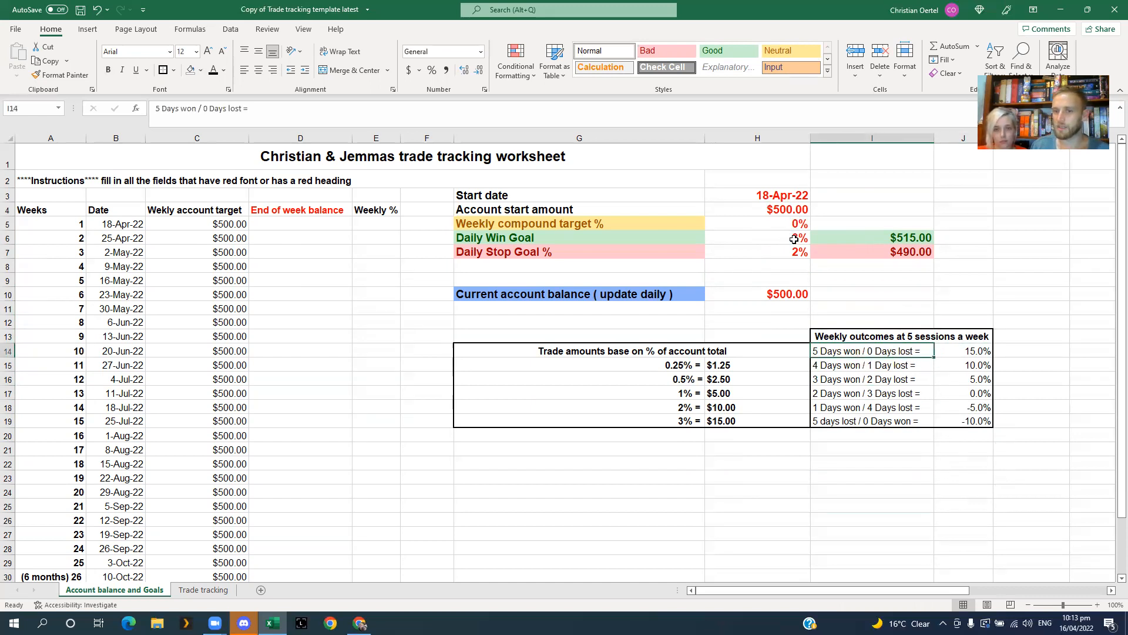
left_click(859, 390)
left_click(832, 354)
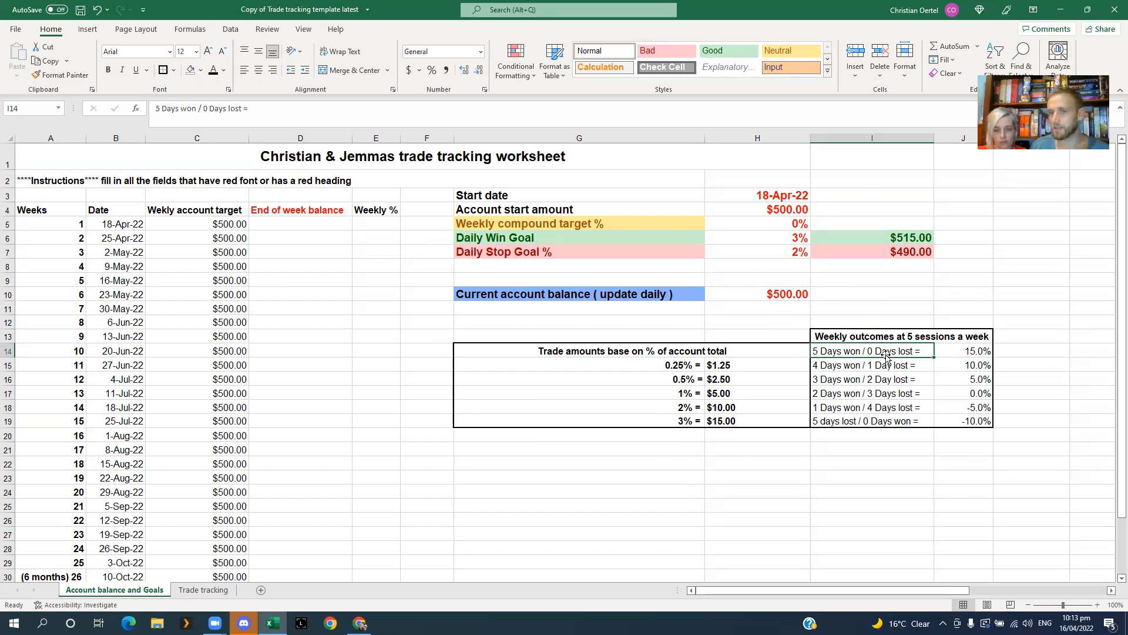
left_click(964, 351)
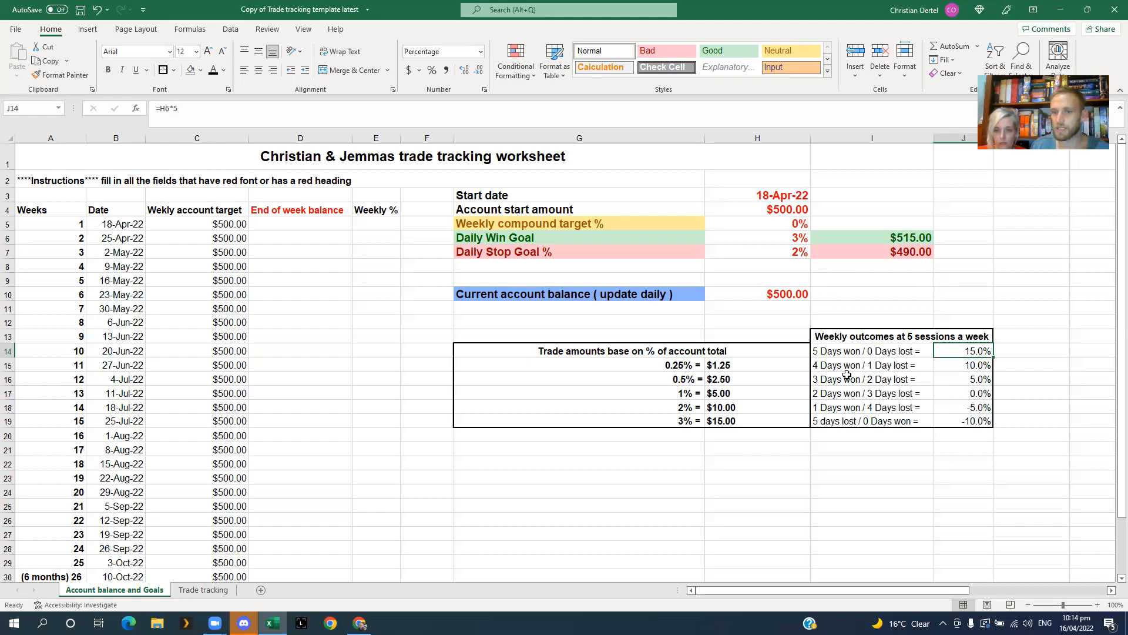
left_click(971, 369)
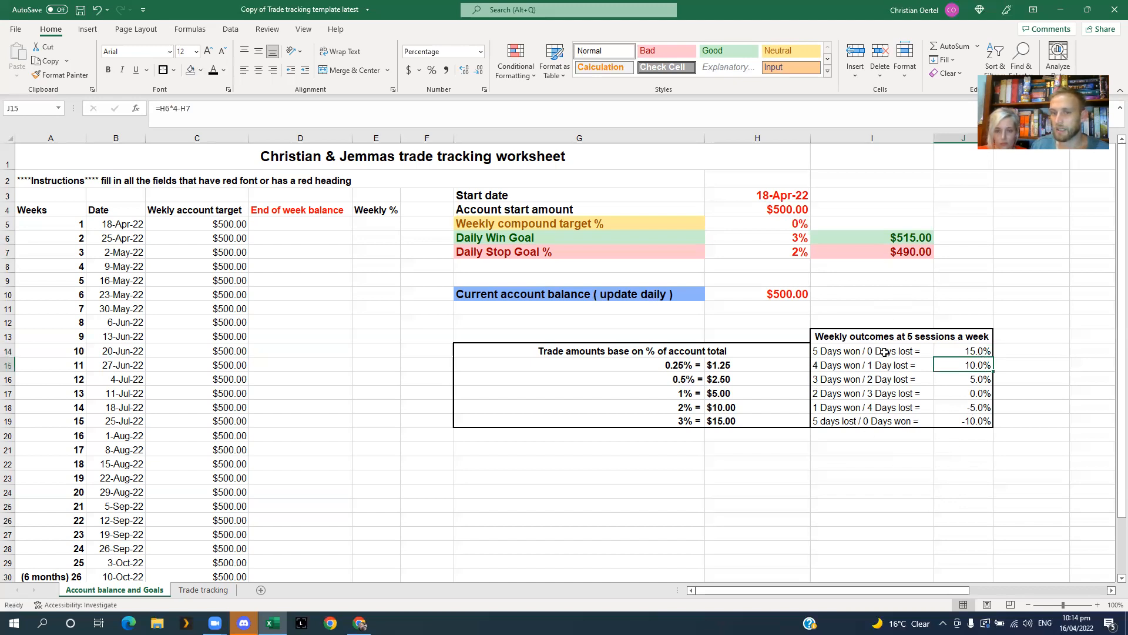
left_click(973, 379)
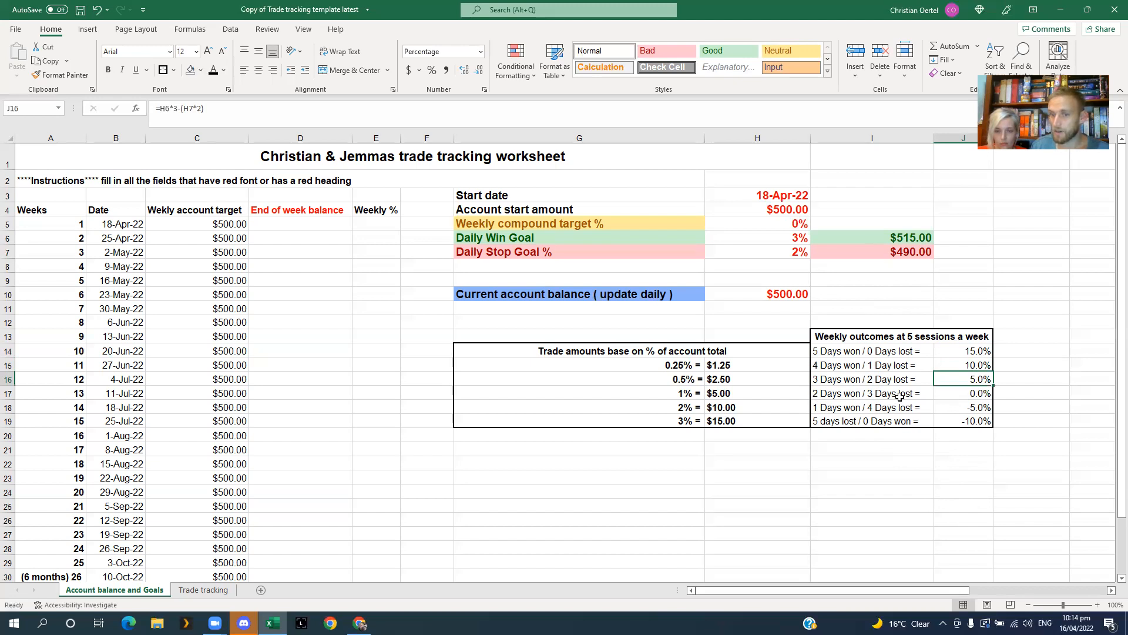
left_click(973, 394)
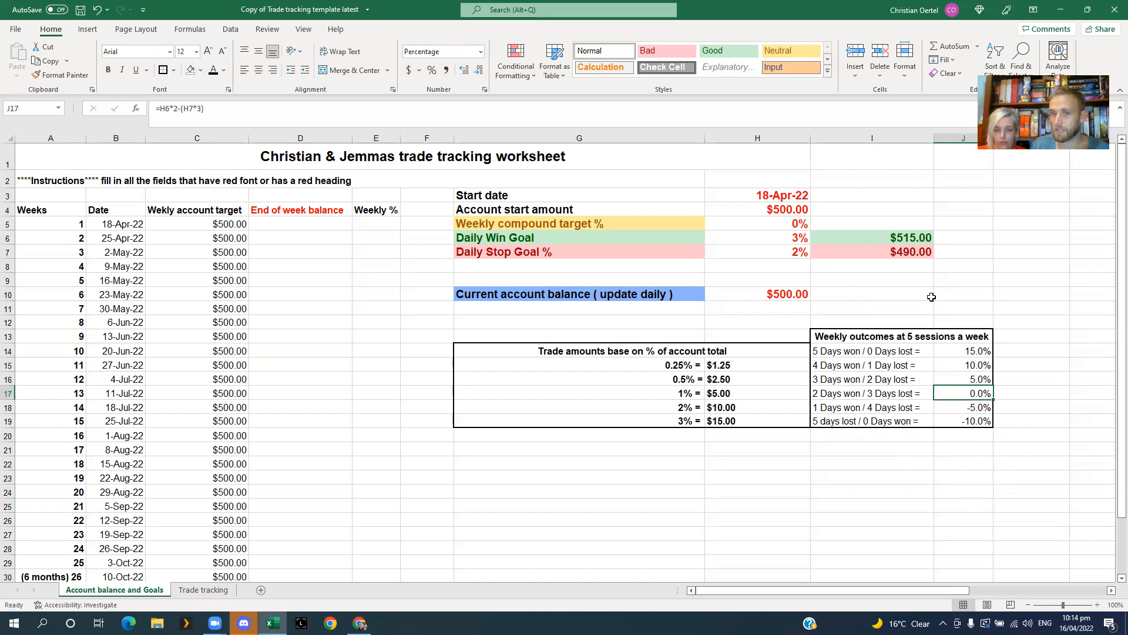
Step: Try a Daily Win Goal of 5% and restore it to 3%
left_click(793, 241)
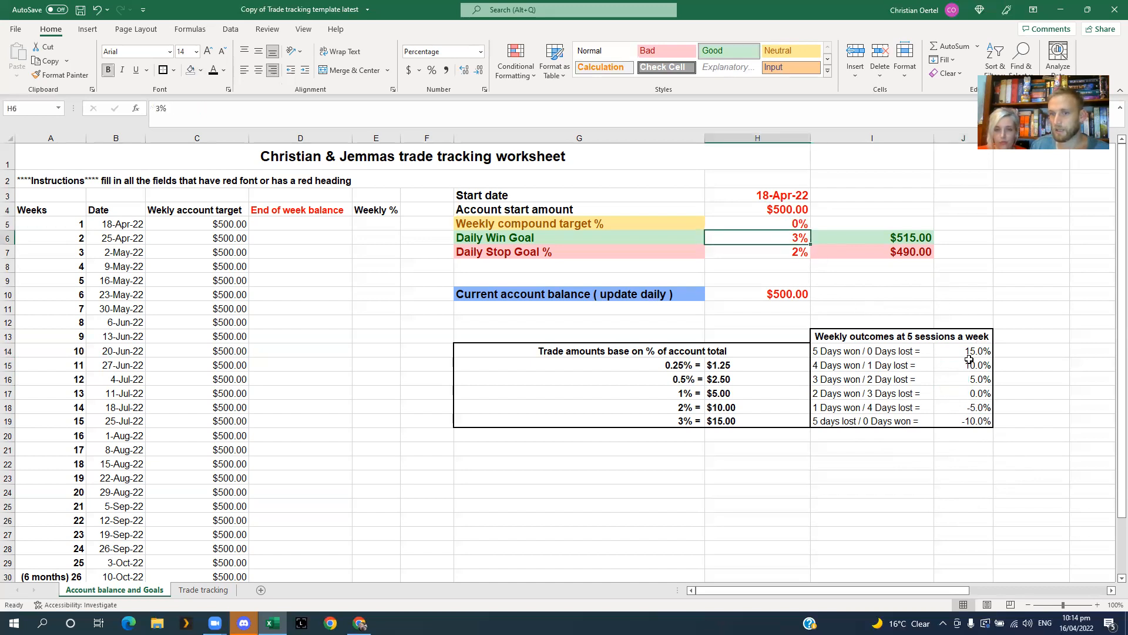
type("5")
key("Return")
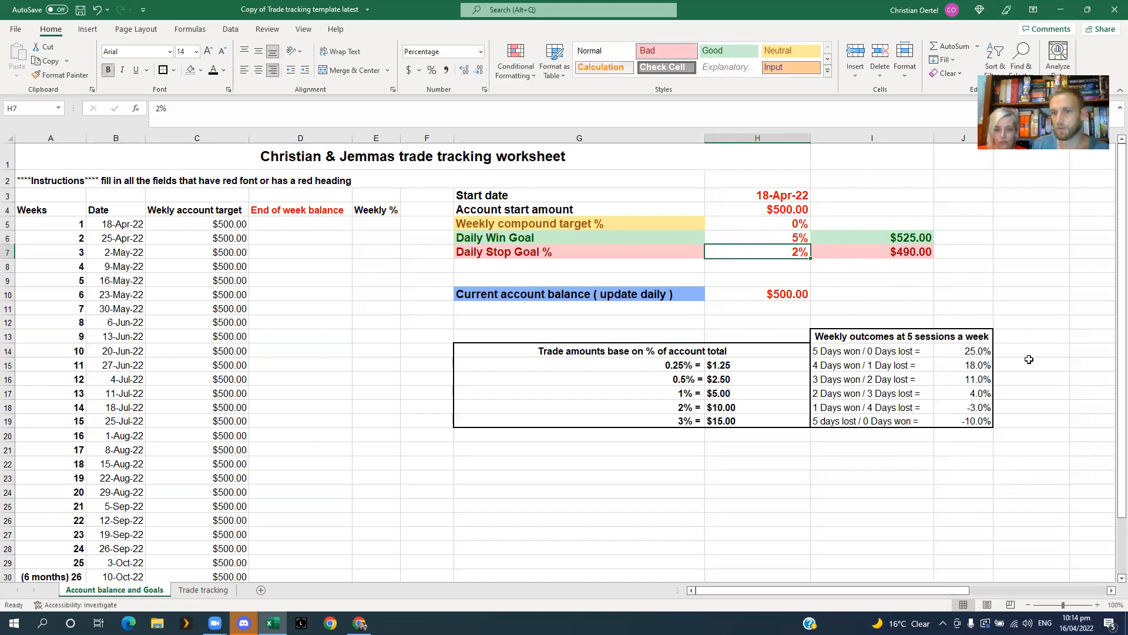
left_click(794, 237)
type("3")
left_click(1060, 338)
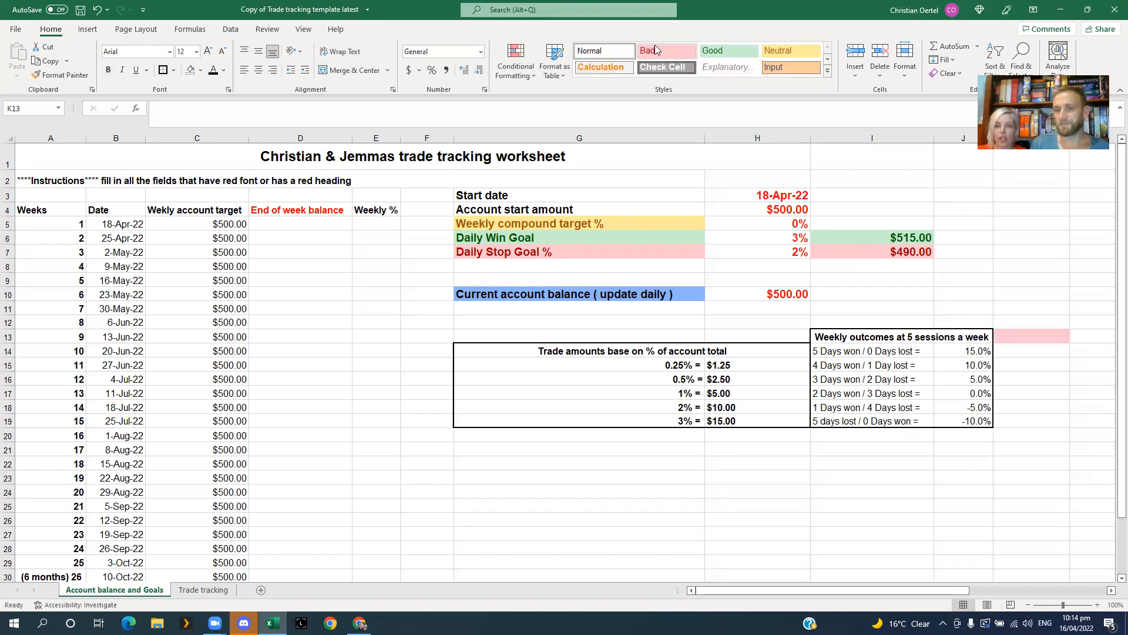
Step: Compare the weekly outcome percentages for three days won and two lost against two days won and three lost
left_click(1044, 421)
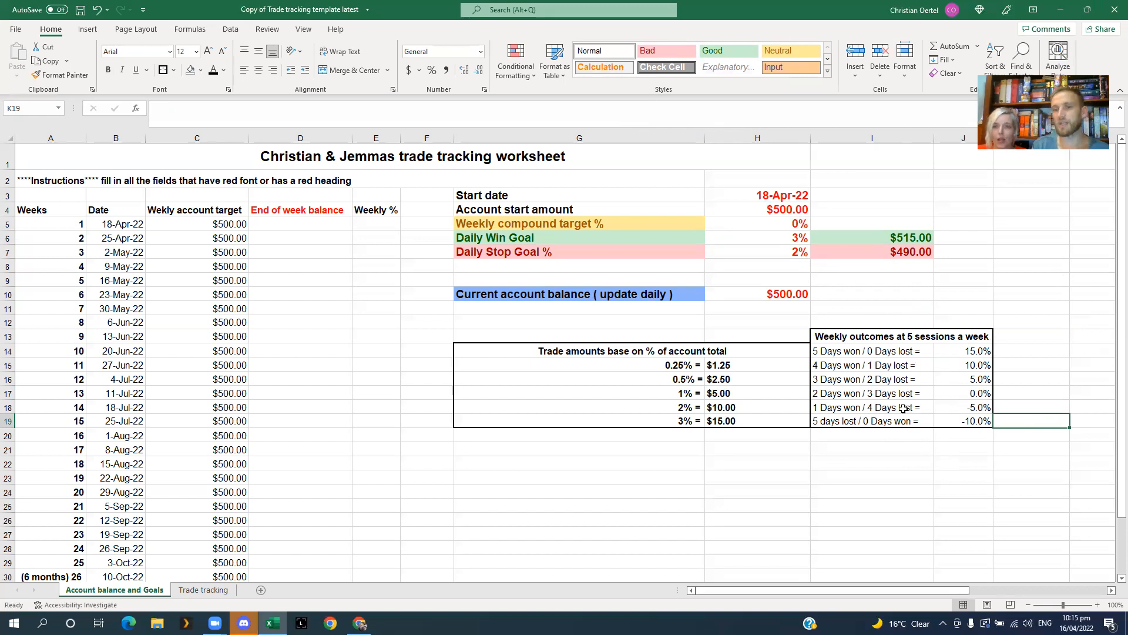
left_click(1055, 365)
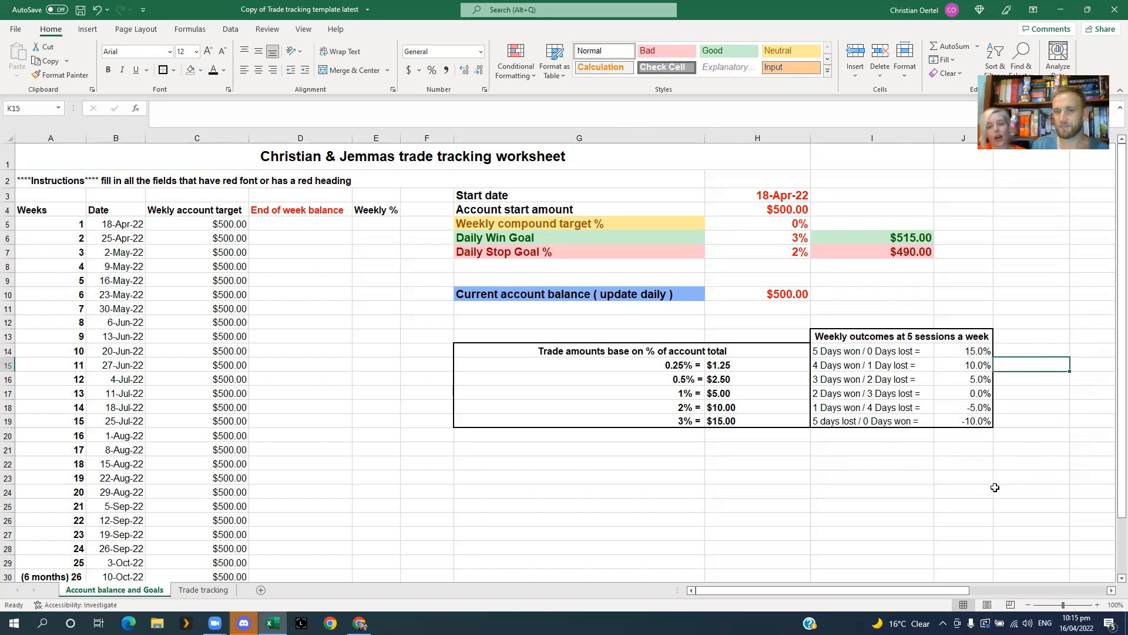
left_click(996, 479)
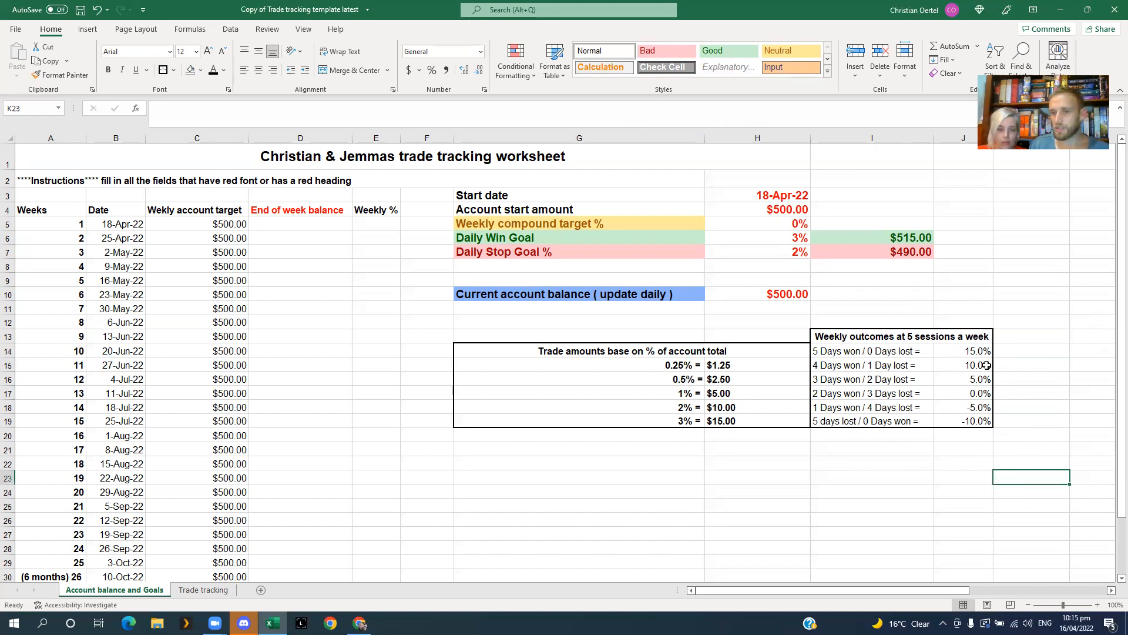
left_click(982, 390)
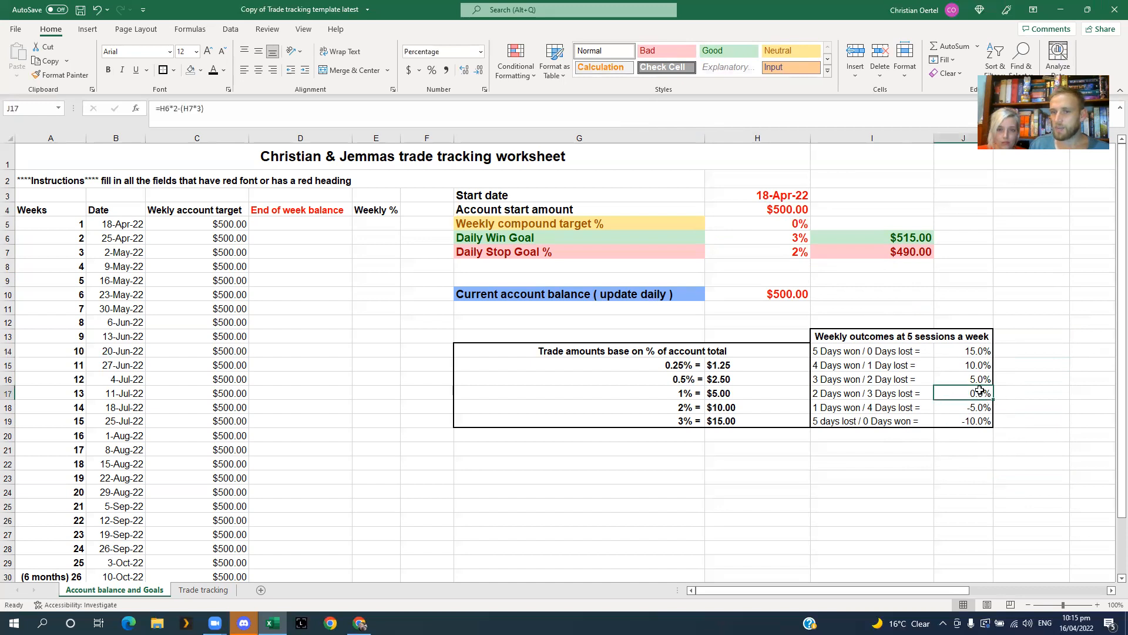
left_click(974, 377)
left_click(978, 392)
left_click(977, 380)
left_click(976, 391)
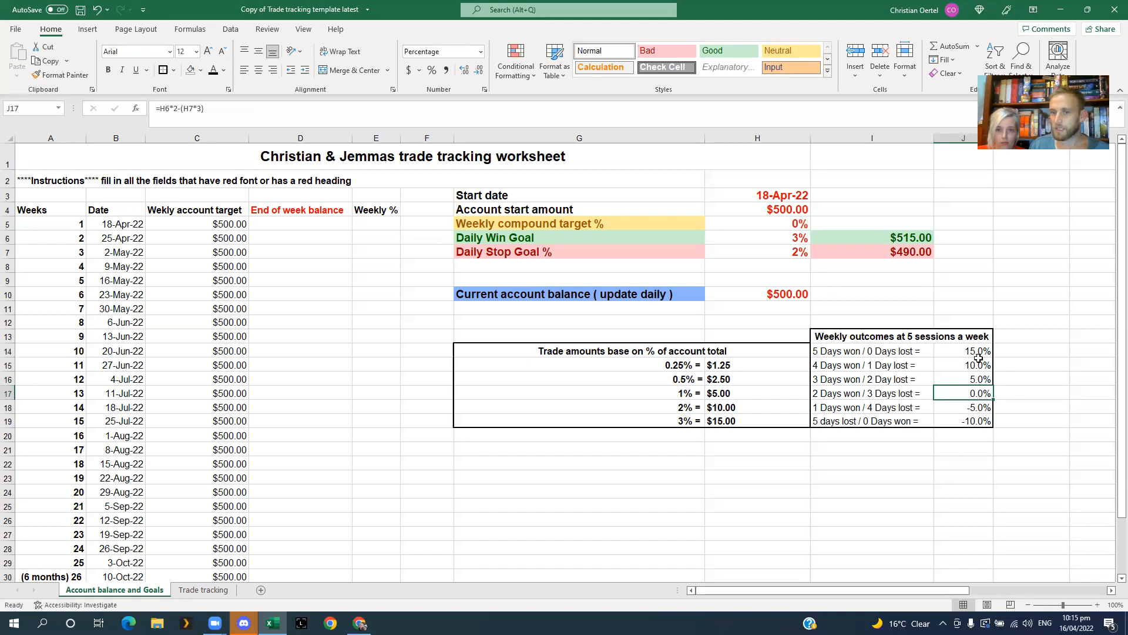
left_click(835, 353)
left_click(852, 423)
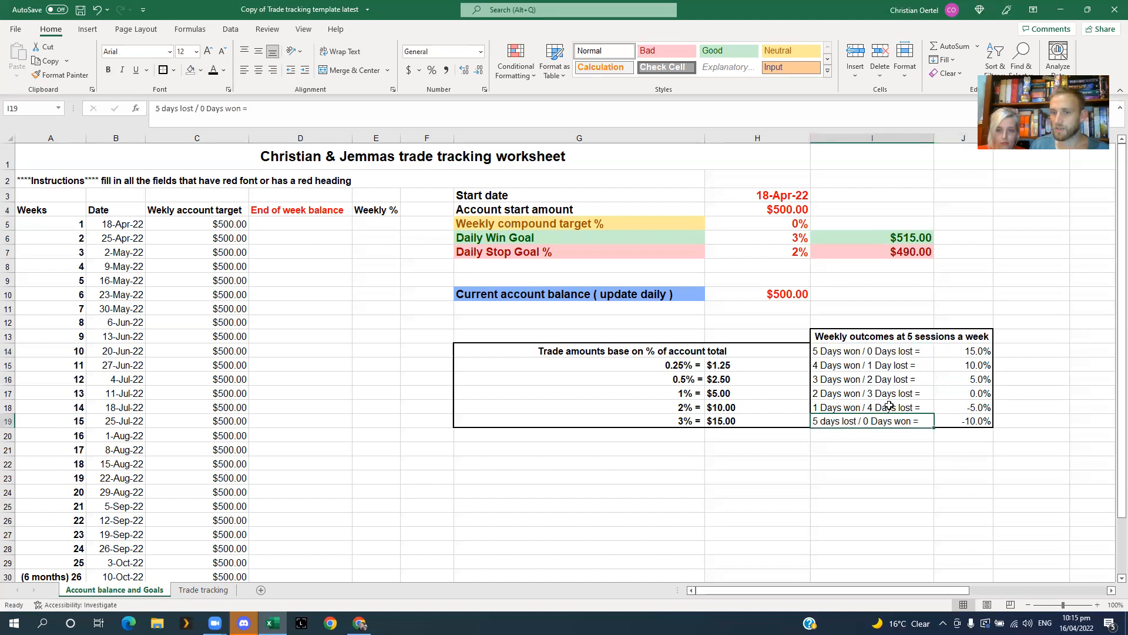
left_click(978, 379)
left_click(980, 391)
left_click(982, 380)
left_click(981, 392)
left_click(981, 380)
left_click(980, 392)
left_click(981, 380)
left_click(980, 392)
left_click(980, 380)
left_click(979, 391)
left_click(976, 380)
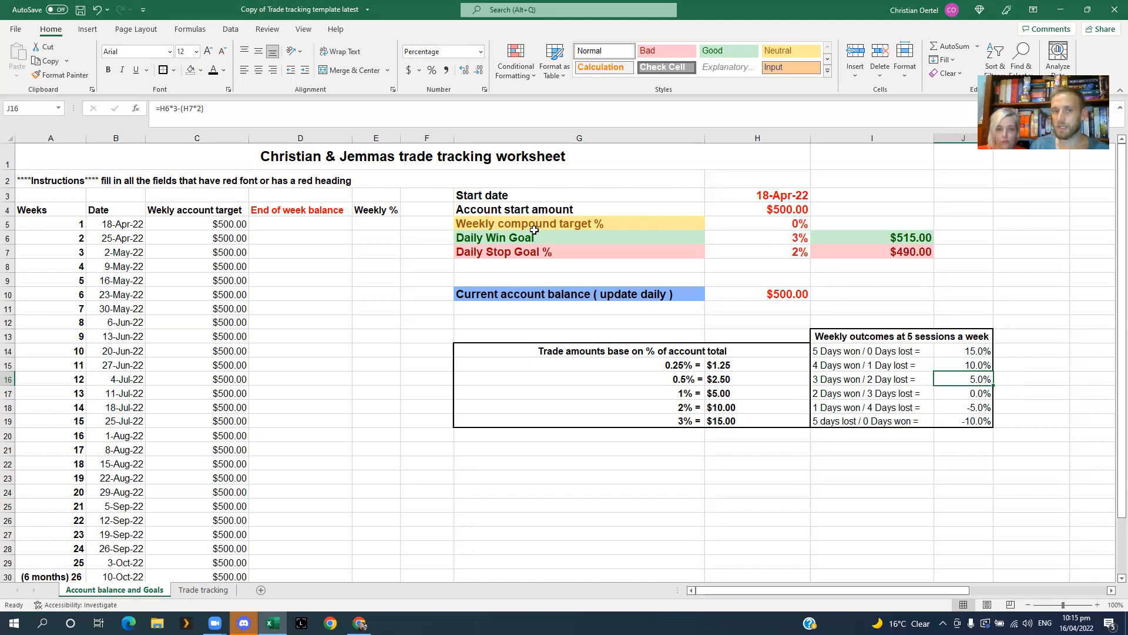
Step: Set the Weekly compound target percentage to 5%
left_click(786, 223)
type("5")
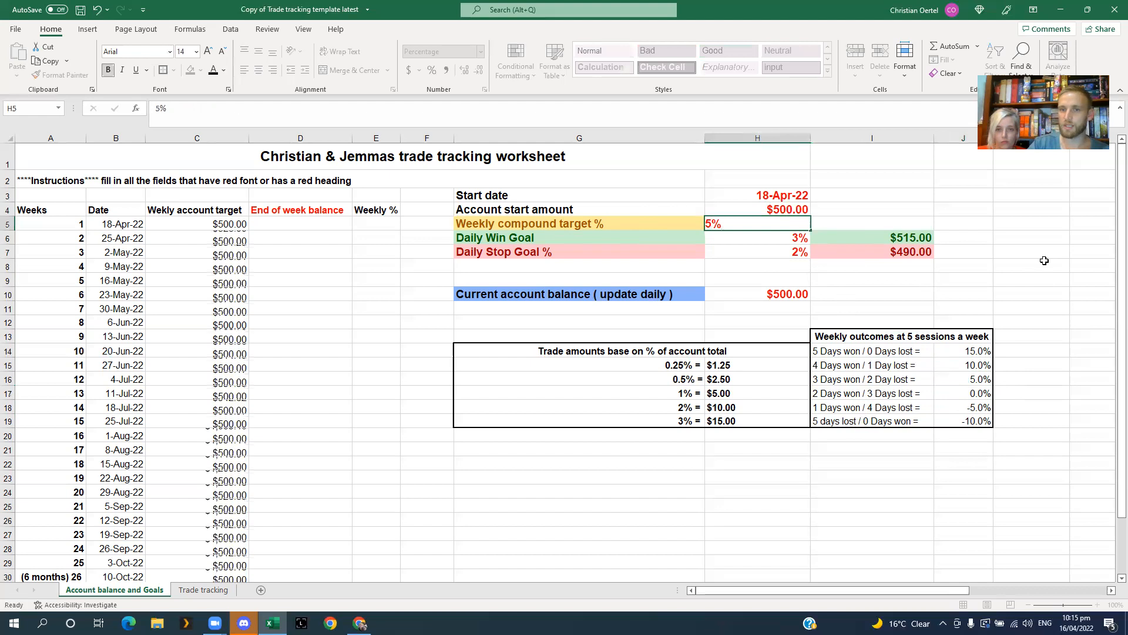
key("Return")
left_click(795, 223)
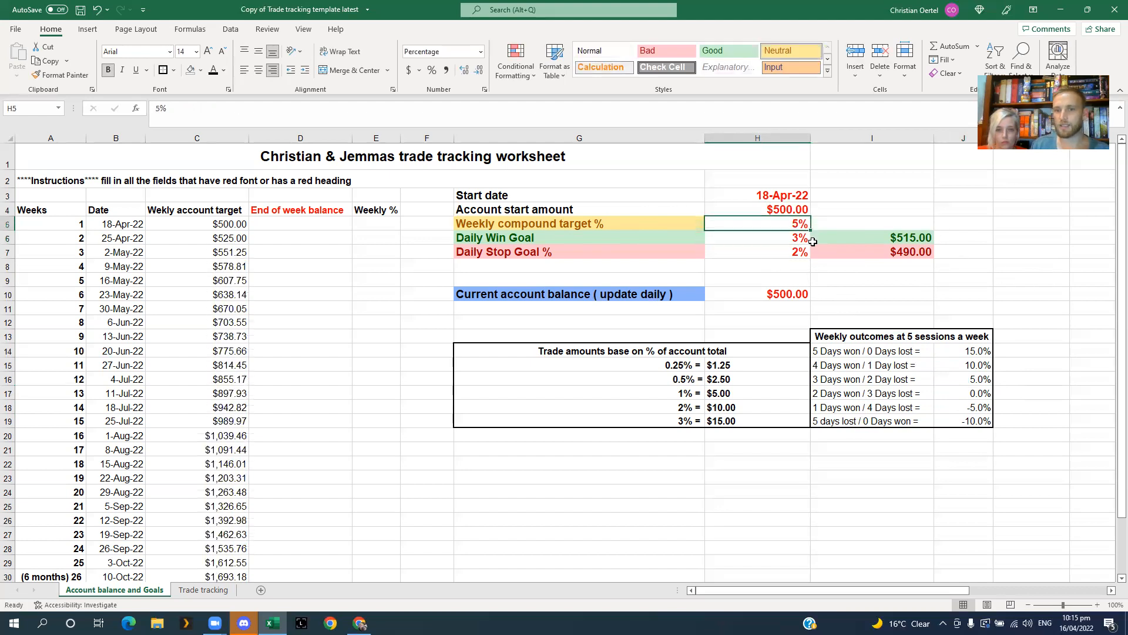
Step: Review the start amount, current balance and compound target, and examine the weekly account target at the 6-month mark
left_click(770, 210)
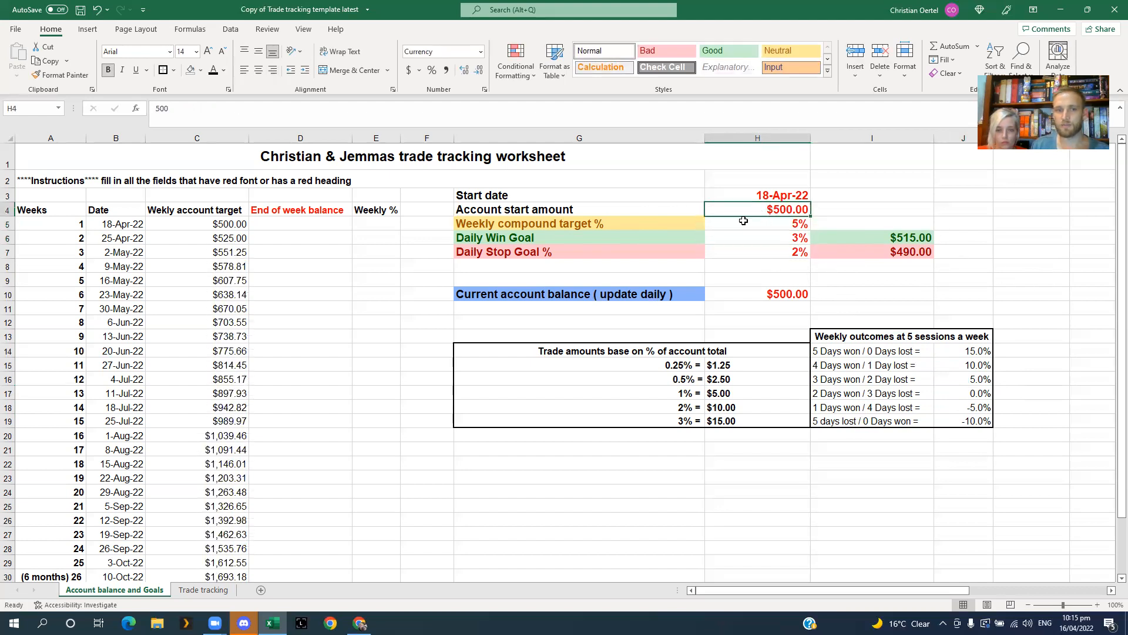
left_click(776, 296)
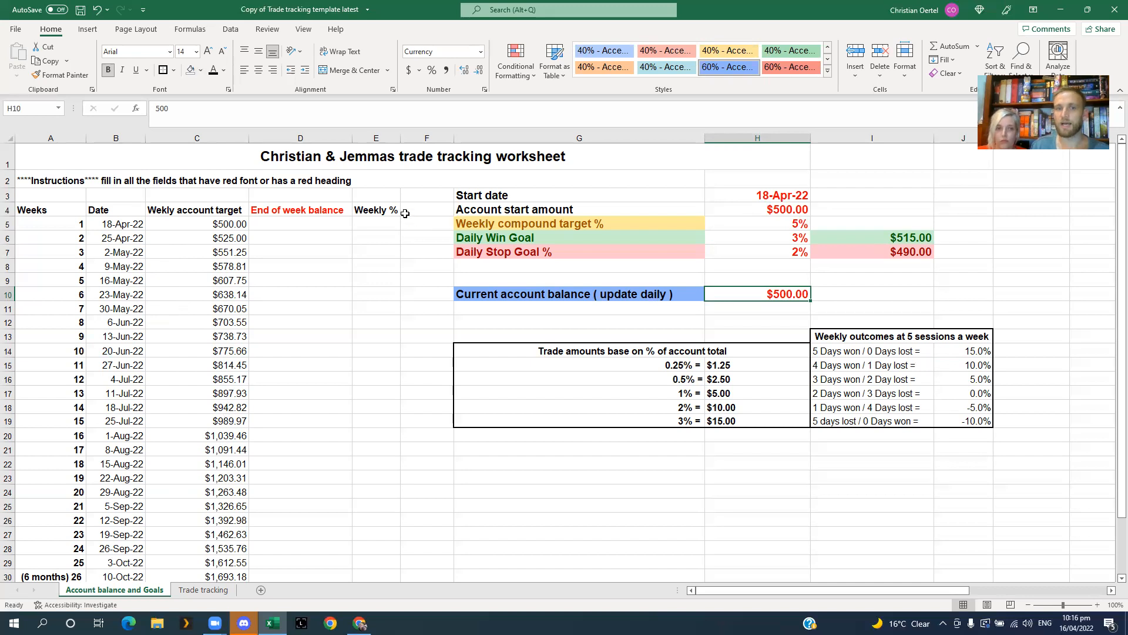
left_click(798, 223)
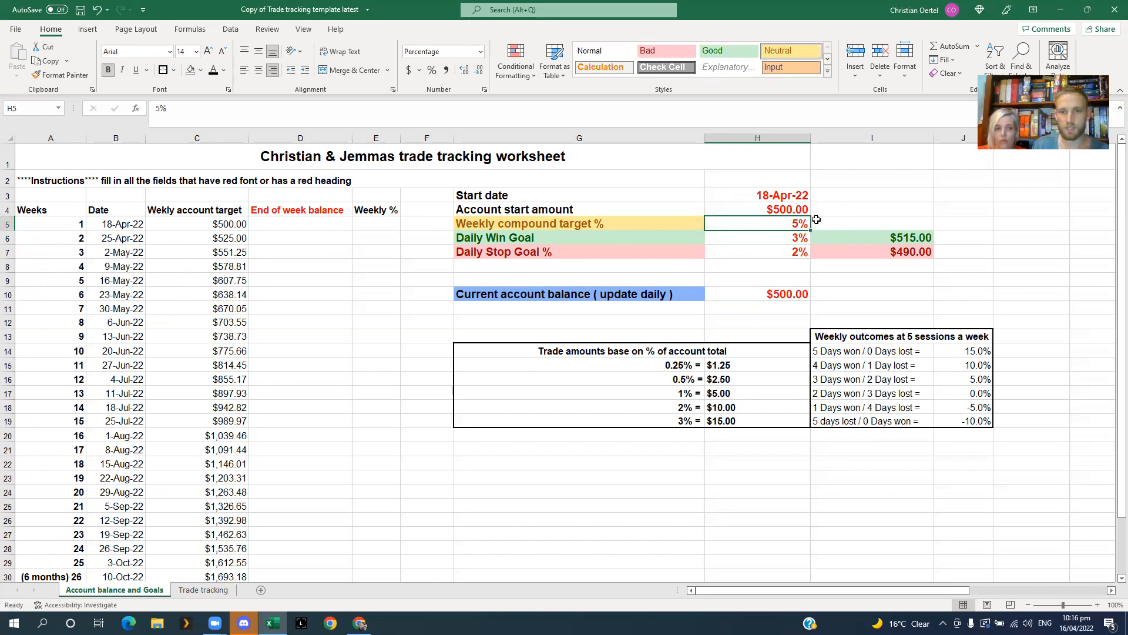
scroll(128, 249, "down", 1)
scroll(176, 253, "up", 1)
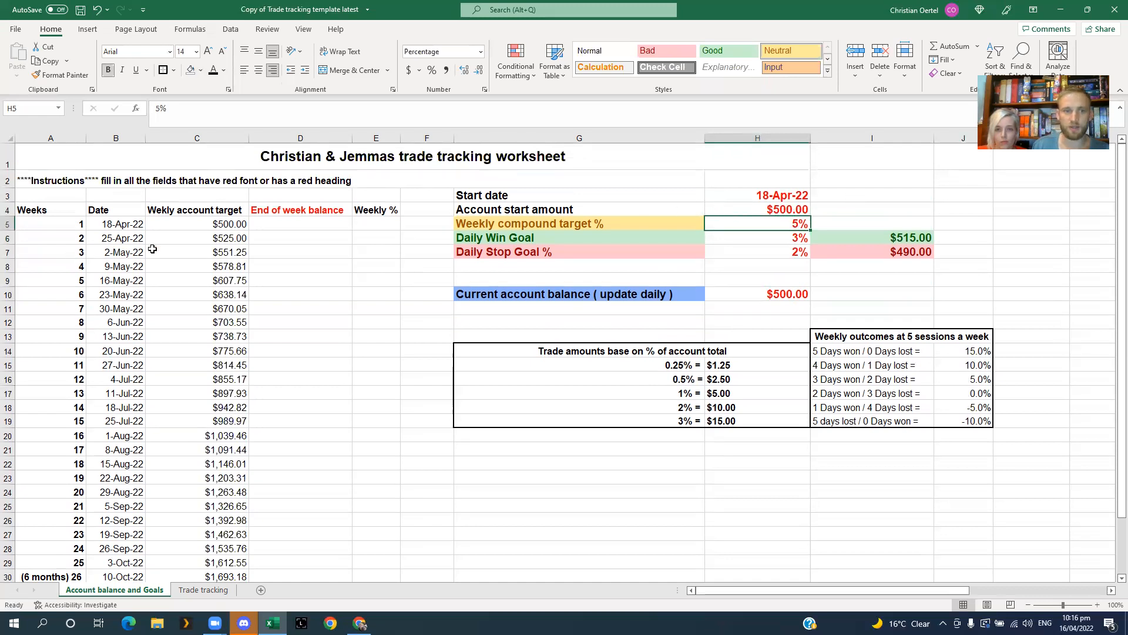
scroll(152, 249, "down", 2)
left_click(223, 480)
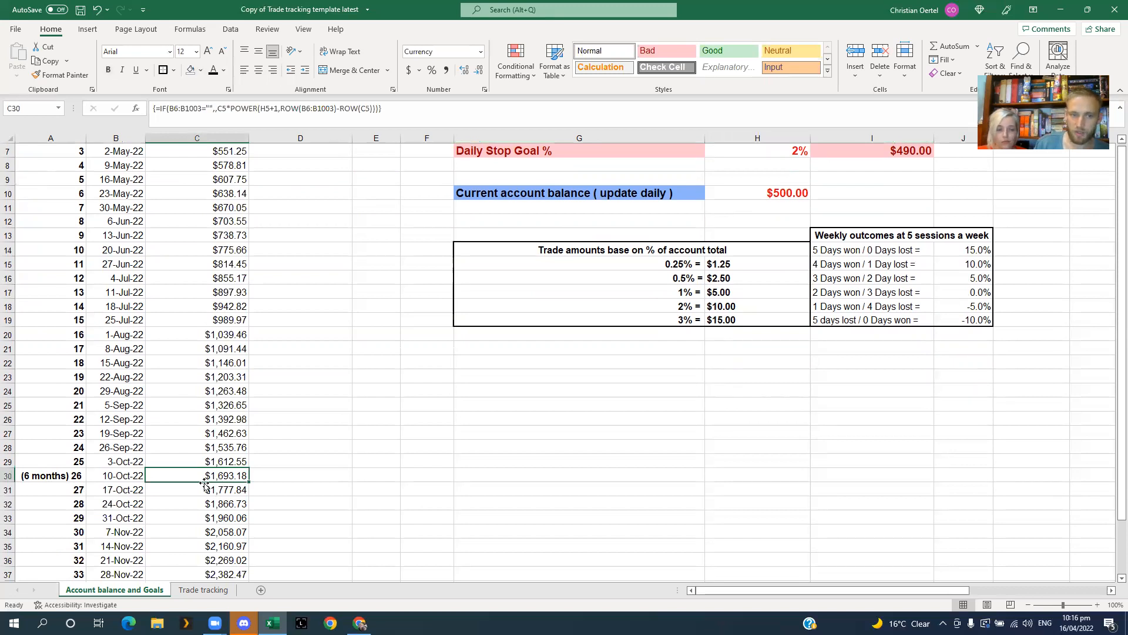
scroll(233, 489, "up", 1)
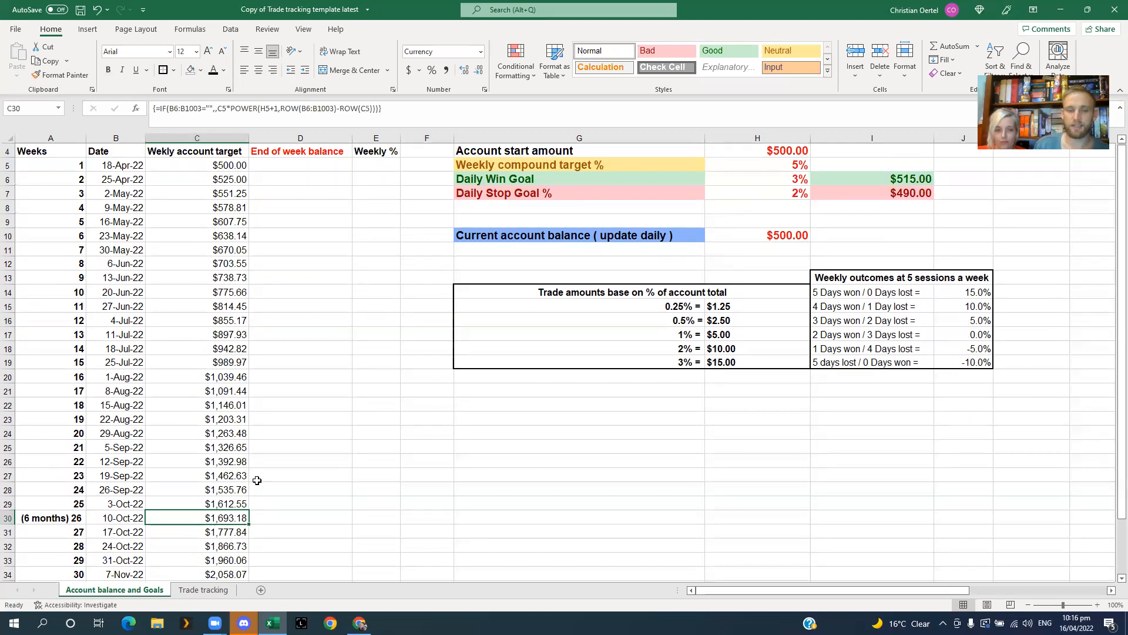
Step: Examine the projected weekly account targets at the 1-year, 2-year and 3-year marks and return to the start of the worksheet
scroll(254, 467, "down", 10)
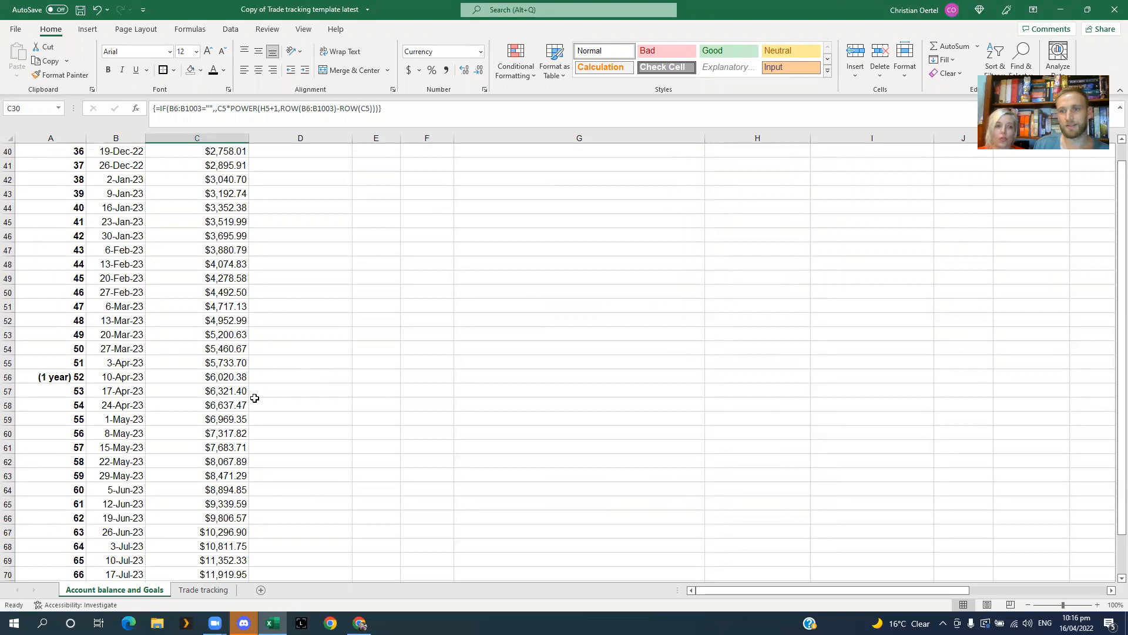
scroll(263, 386, "down", 2)
scroll(263, 386, "up", 2)
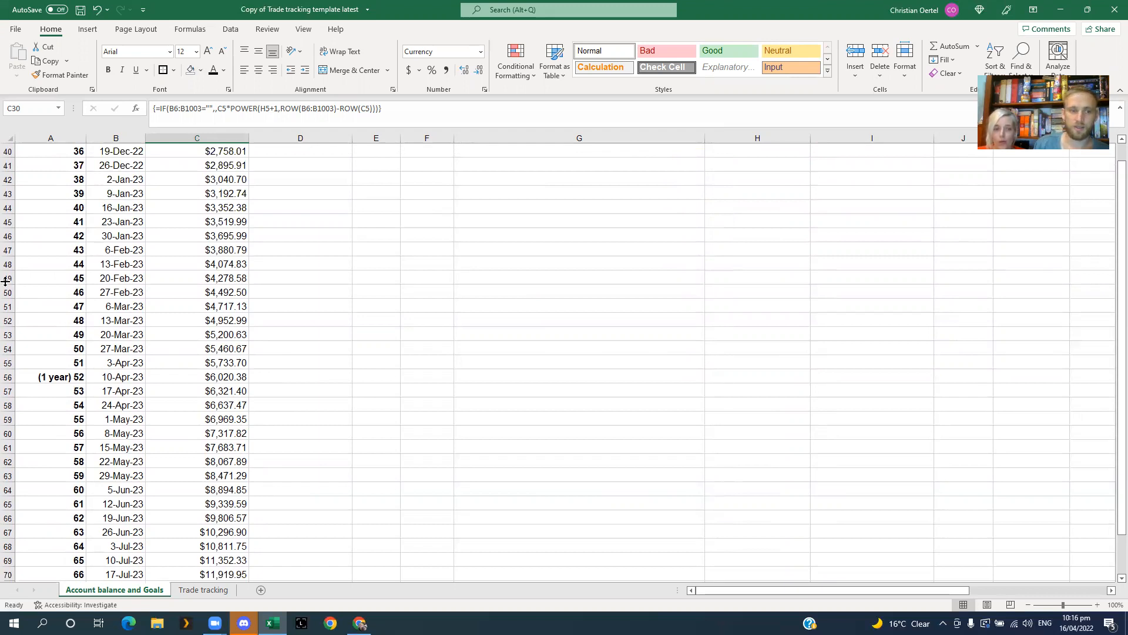
left_click(61, 385)
left_click(164, 386)
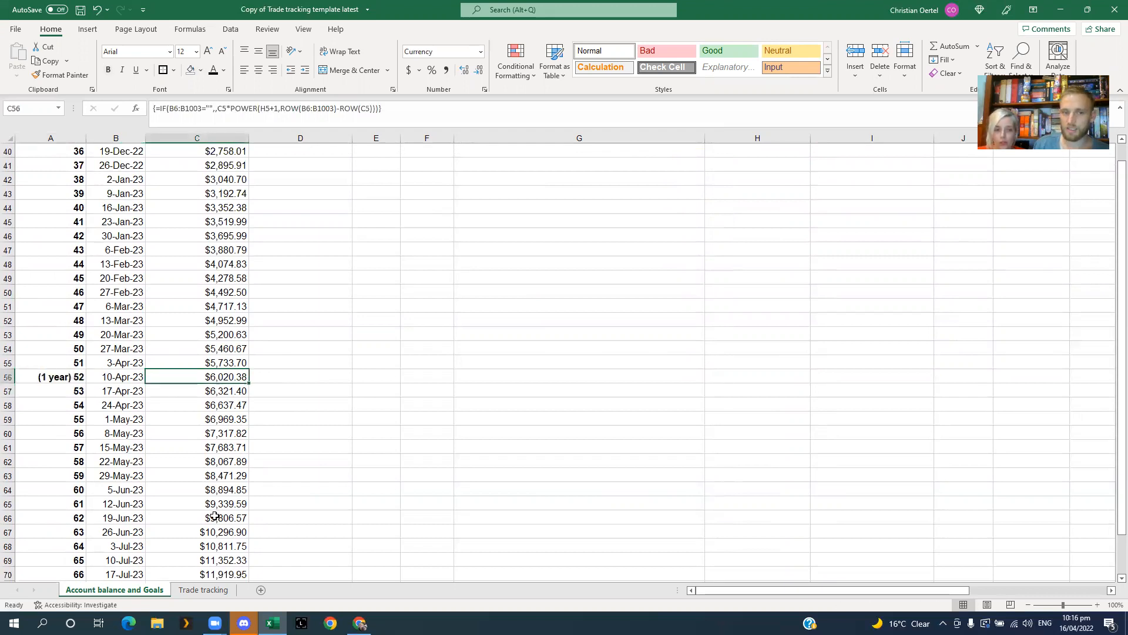
scroll(214, 476, "down", 18)
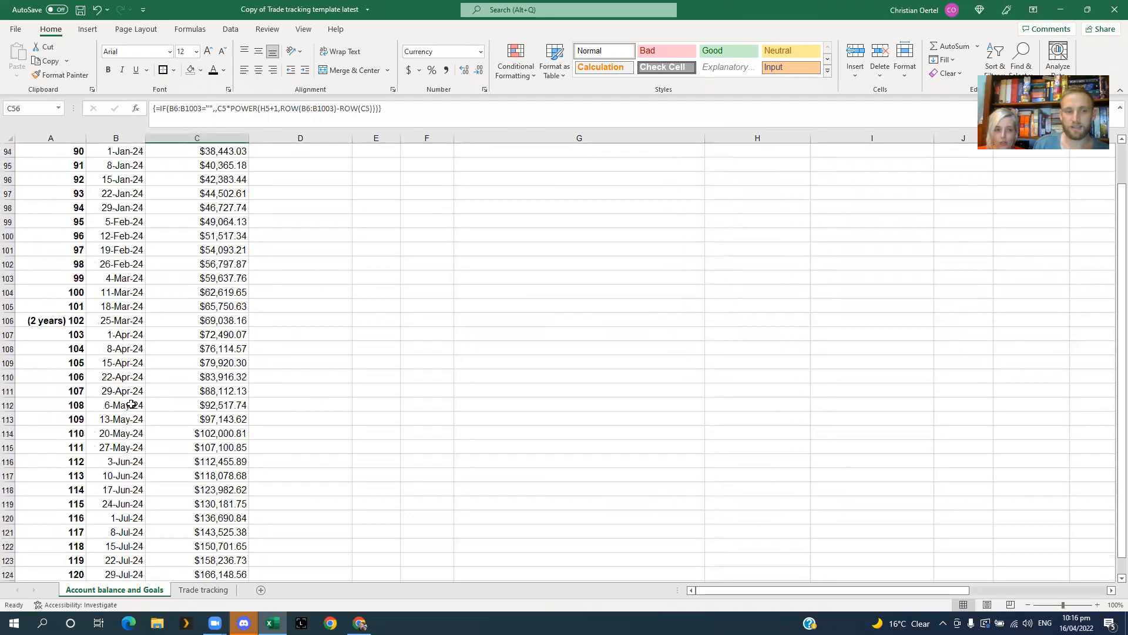
left_click(213, 322)
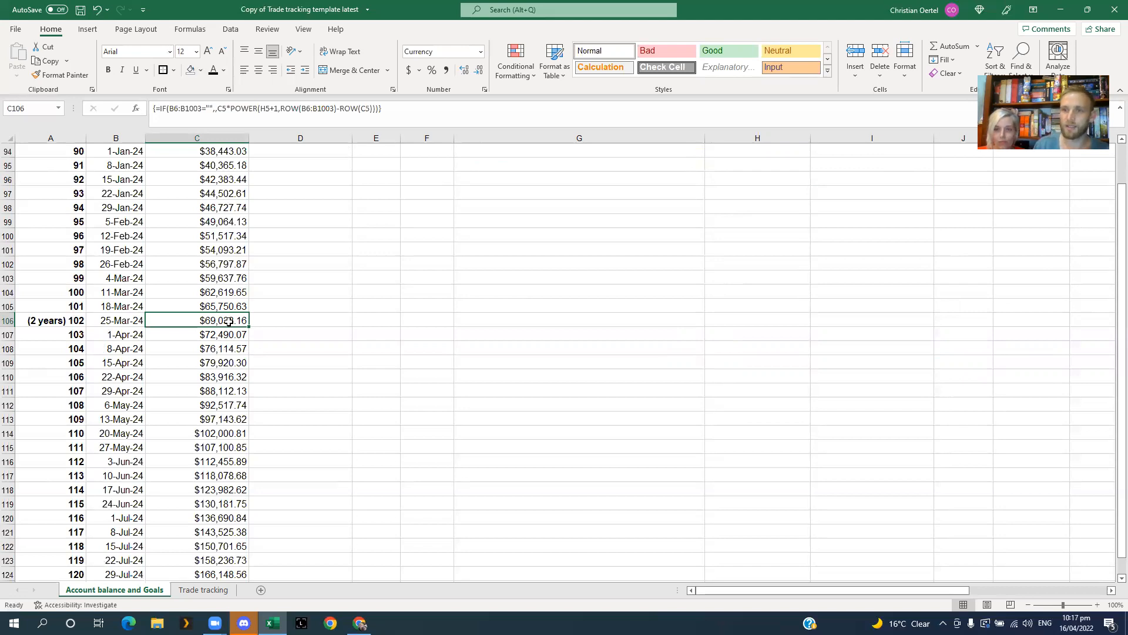
scroll(247, 339, "down", 1)
scroll(258, 344, "up", 1)
scroll(290, 343, "down", 13)
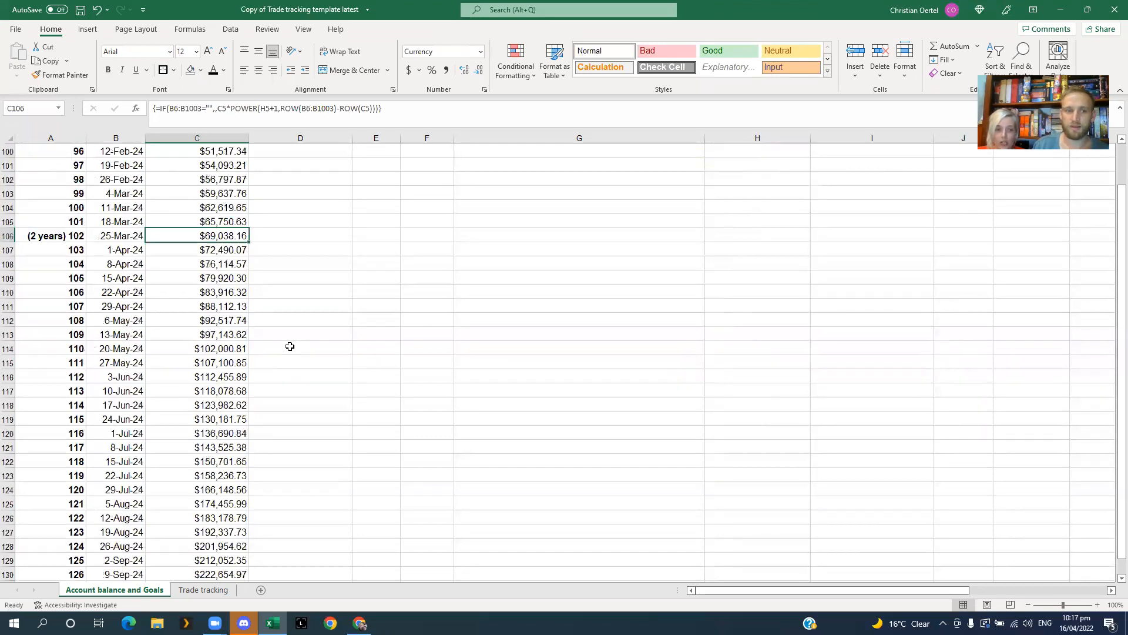
scroll(292, 346, "down", 1)
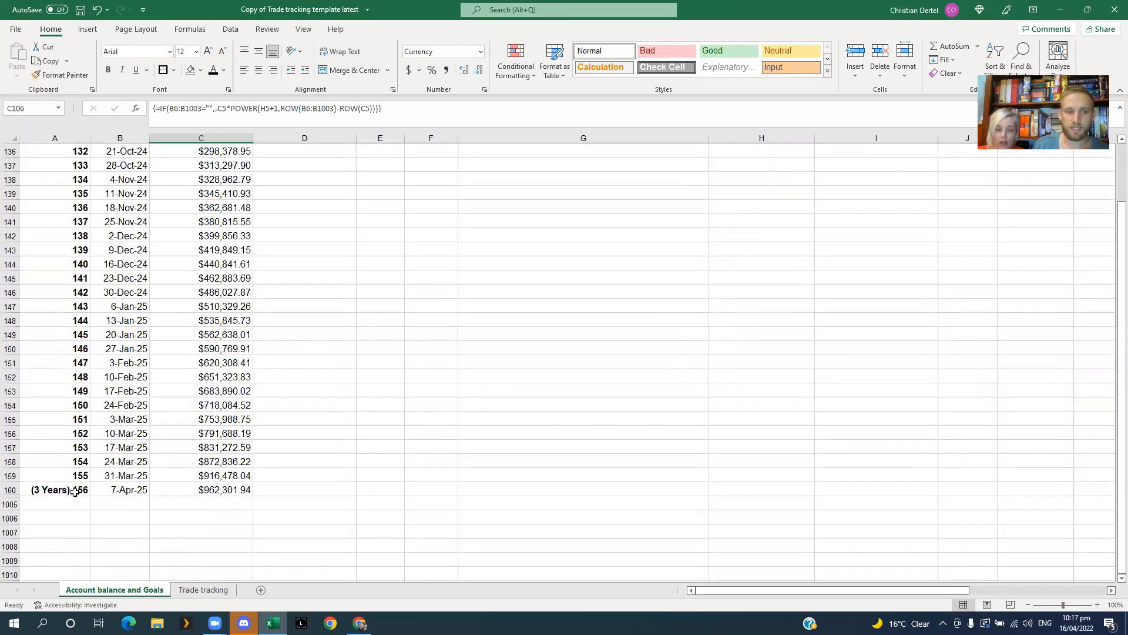
left_click(70, 490)
left_click(224, 491)
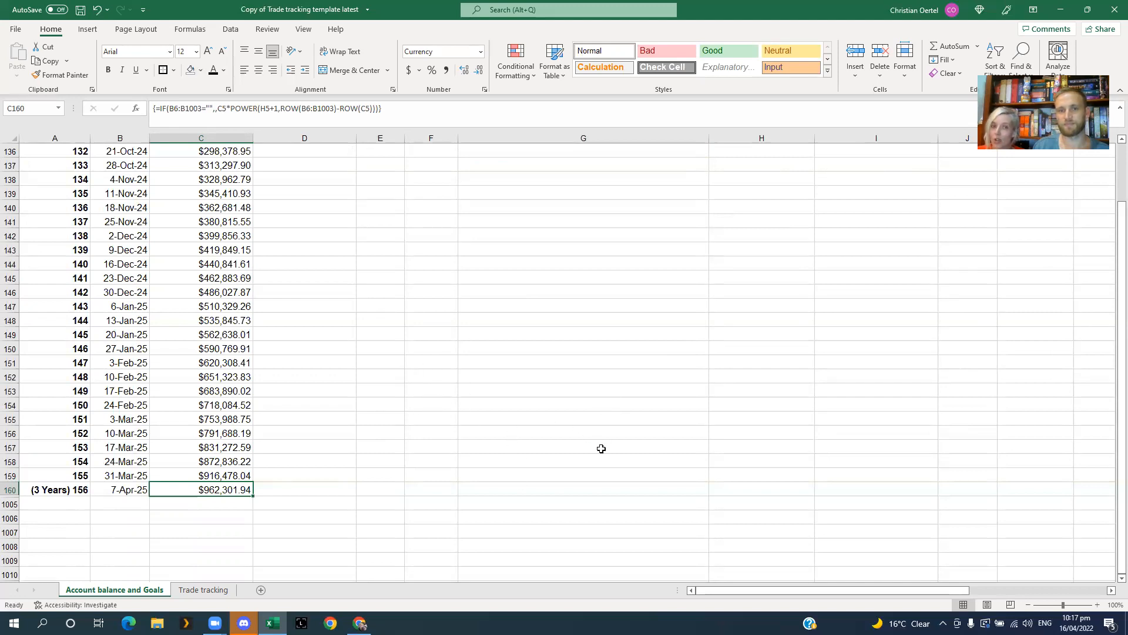
scroll(418, 505, "up", 7)
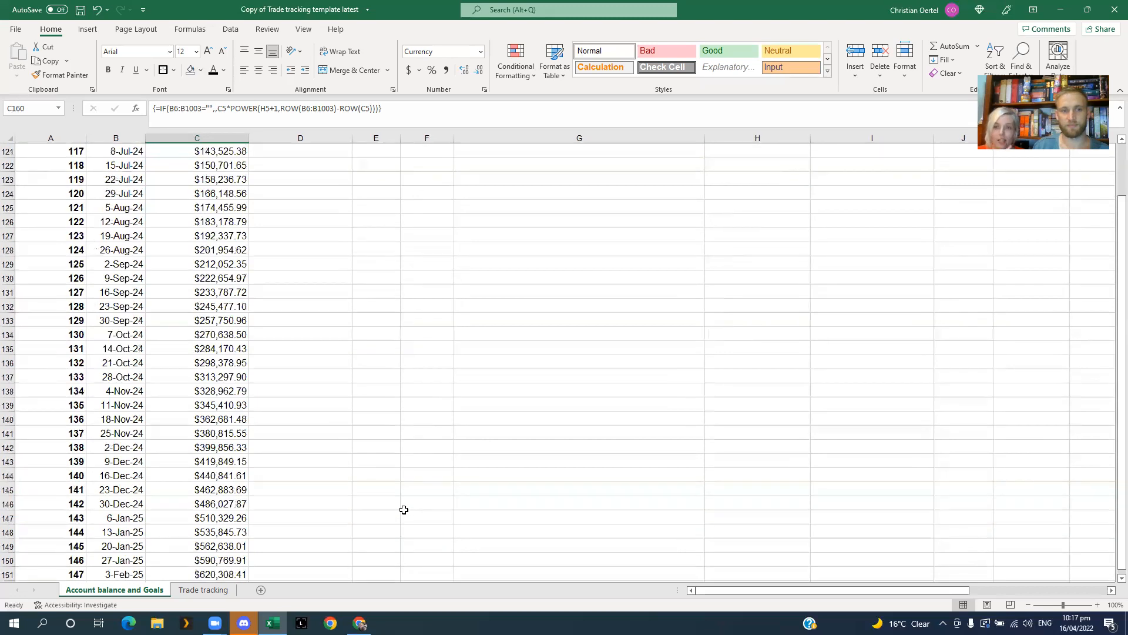
scroll(412, 484, "up", 20)
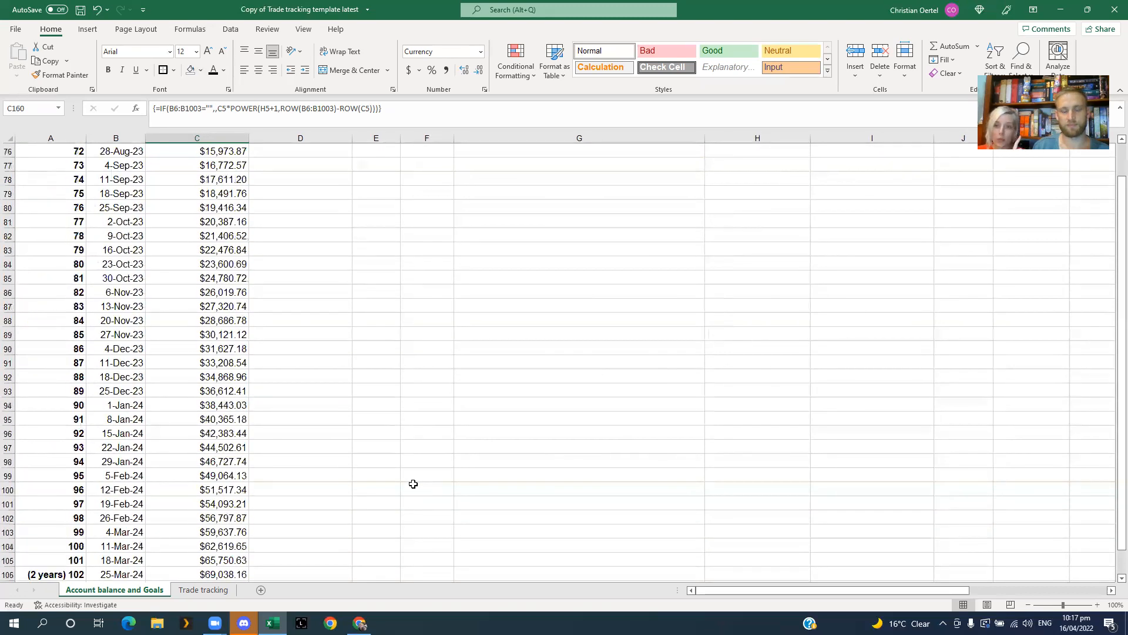
scroll(414, 483, "up", 13)
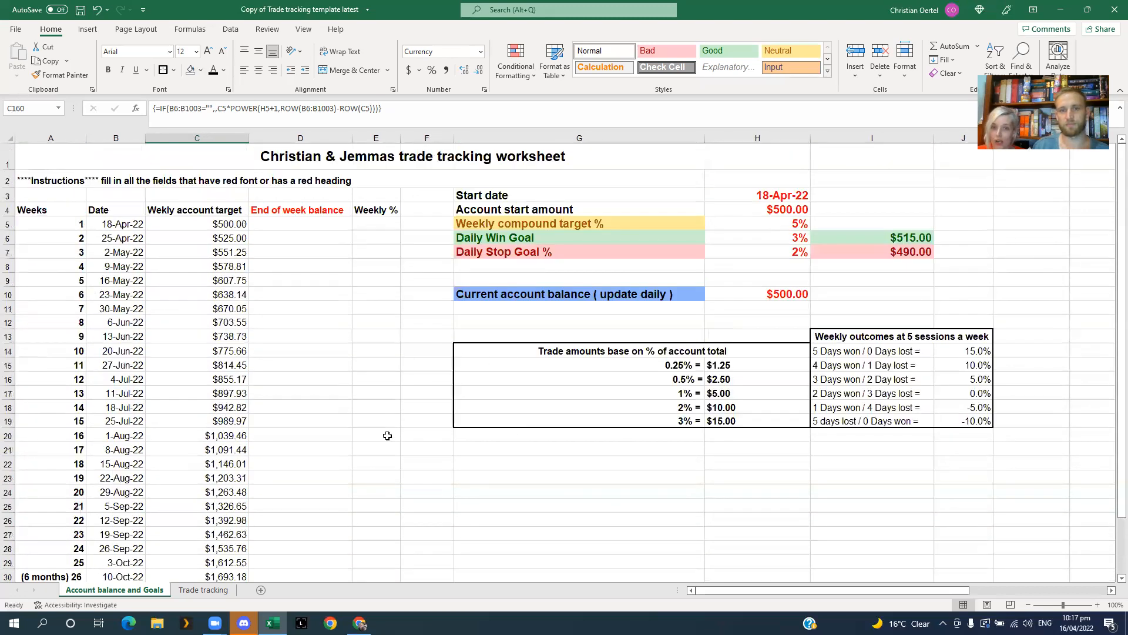
Step: Set the Account start amount to $10,000
left_click(373, 366)
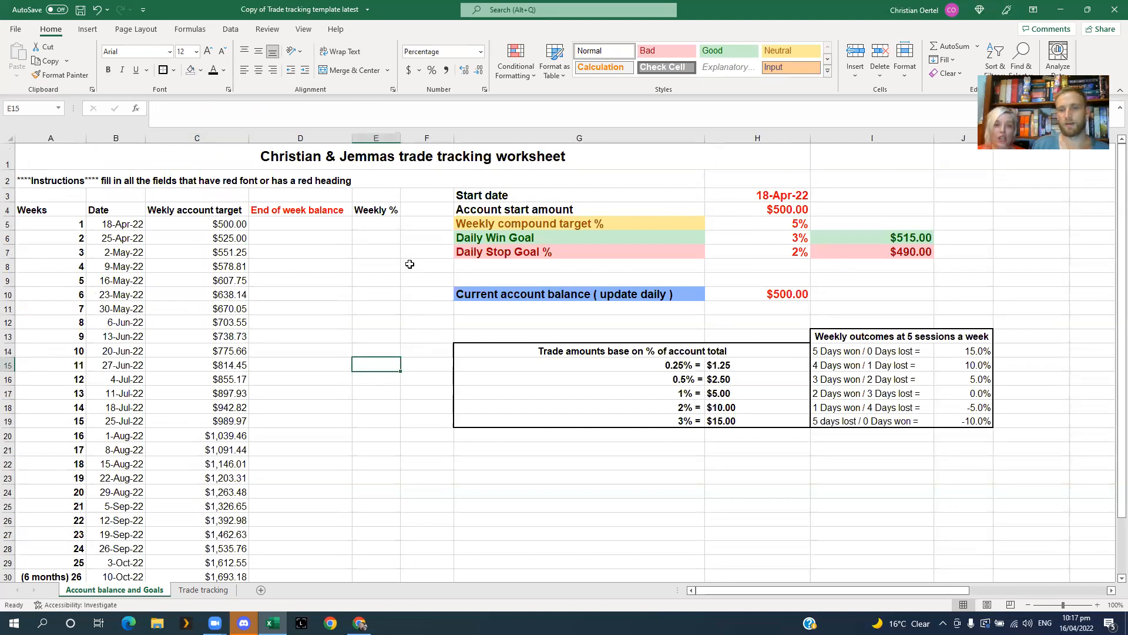
left_click(795, 213)
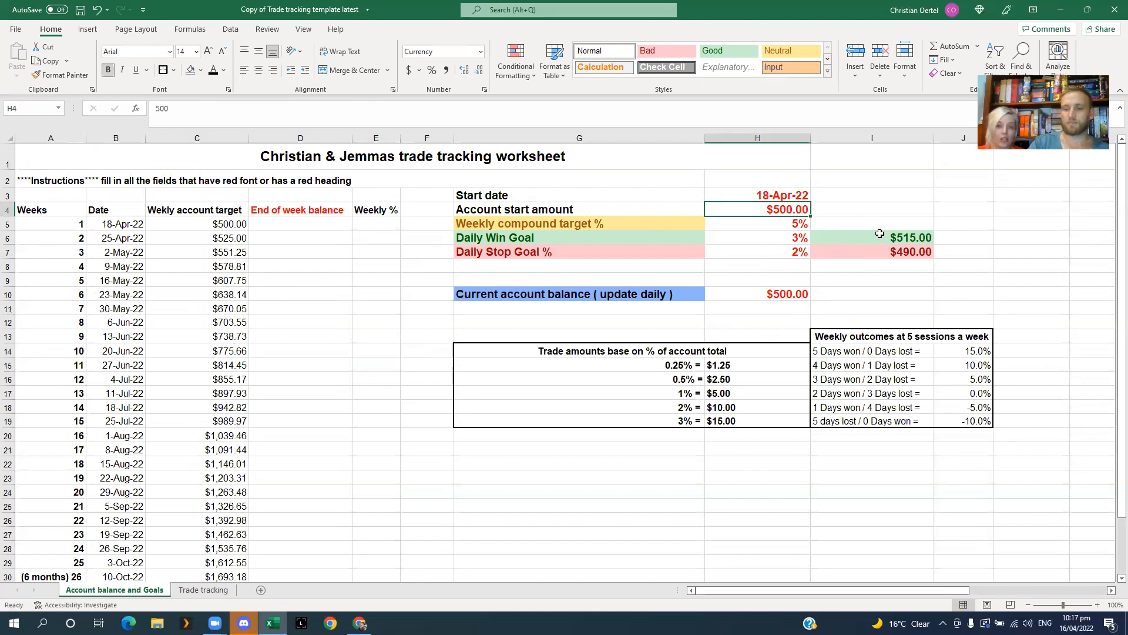
type("10,000")
key("Return")
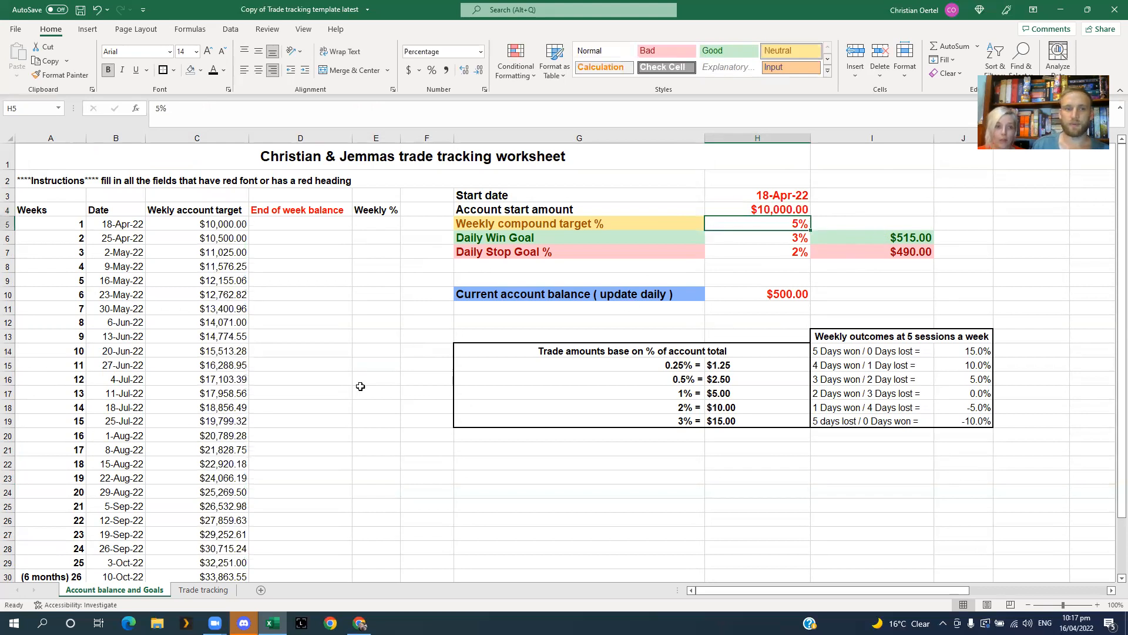
left_click(360, 386)
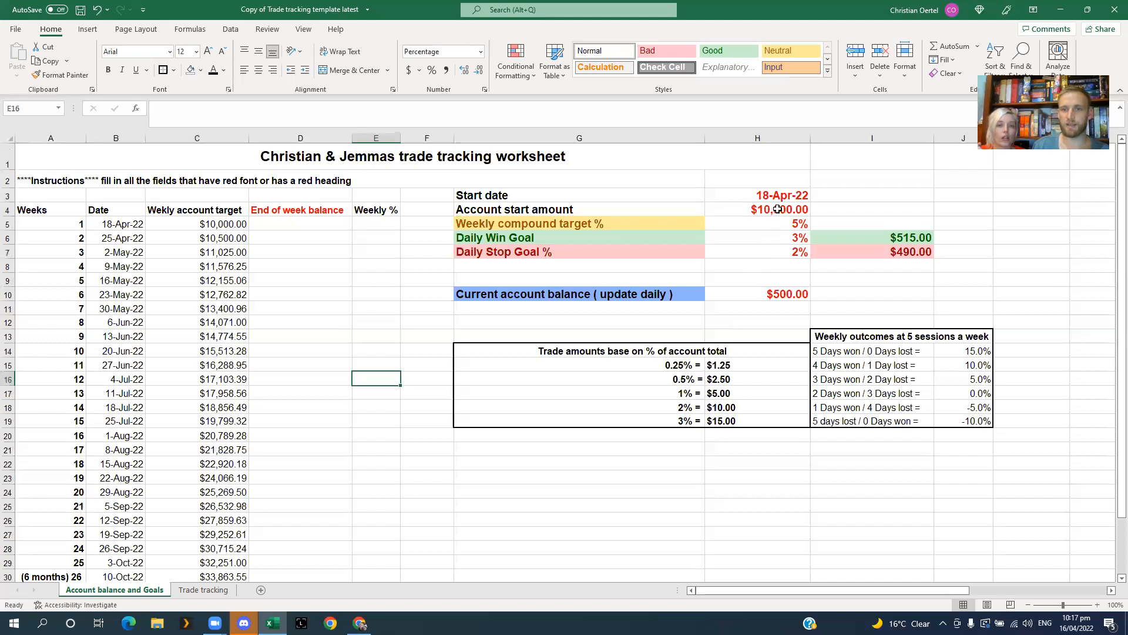
Step: Examine the projected weekly account targets at the 6-month, 1-year and 3-year marks and return to the start of the worksheet
left_click(796, 224)
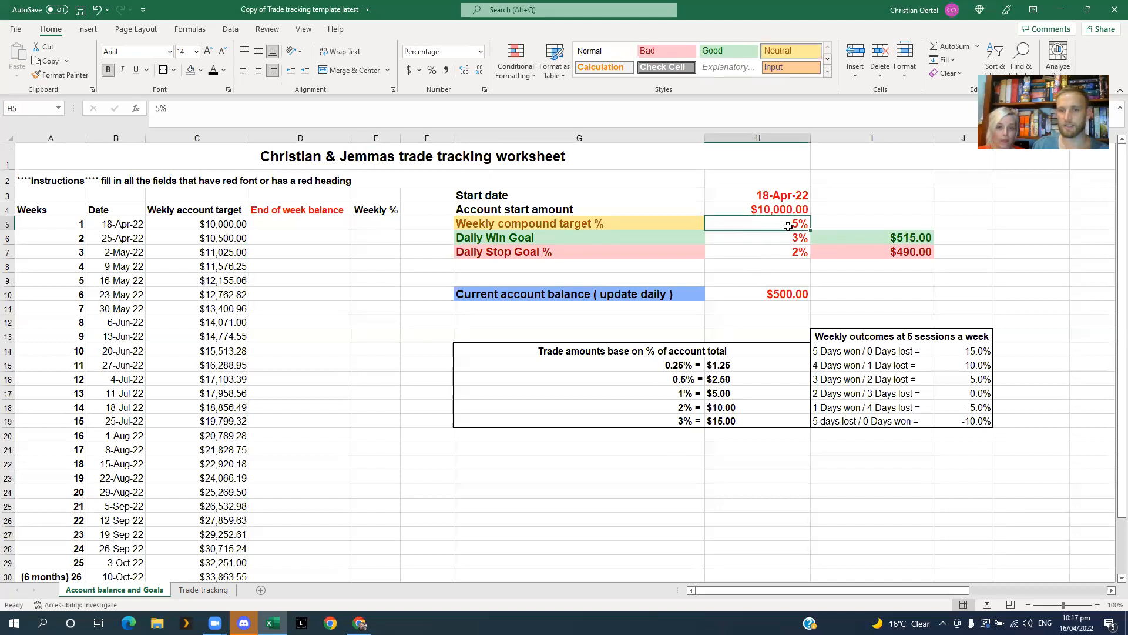
scroll(218, 238, "down", 3)
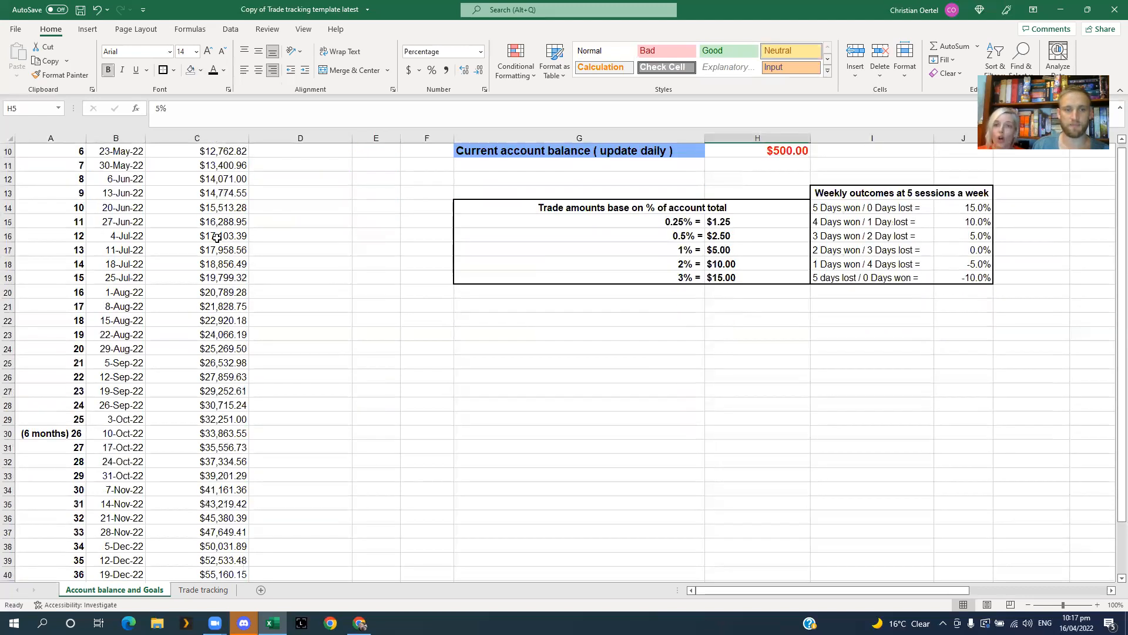
scroll(217, 238, "up", 3)
scroll(211, 186, "down", 3)
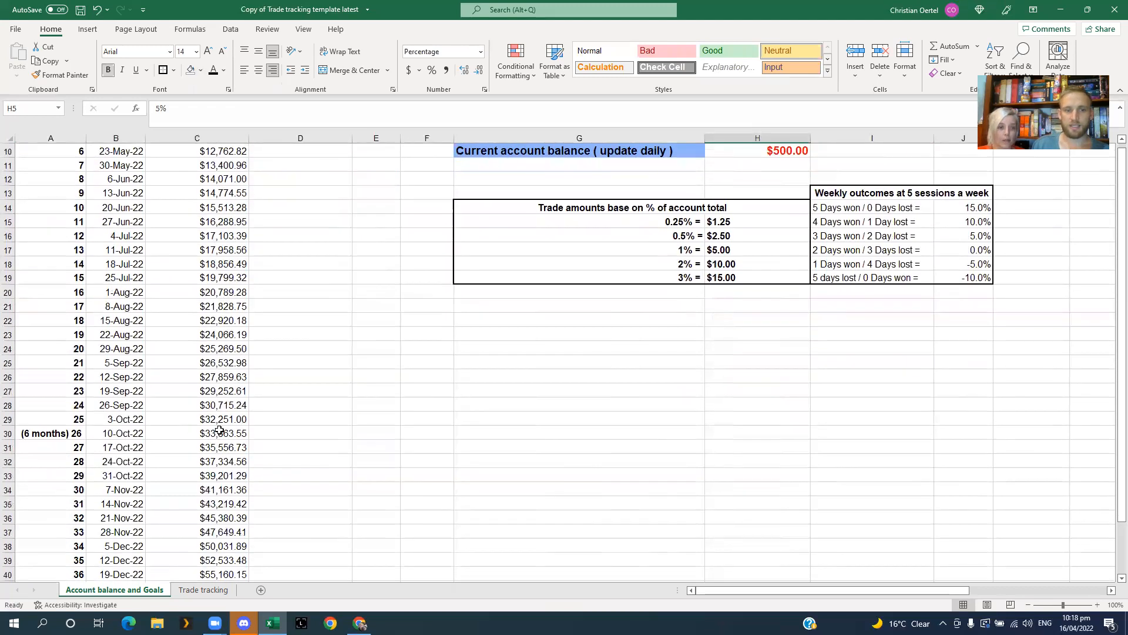
left_click(219, 432)
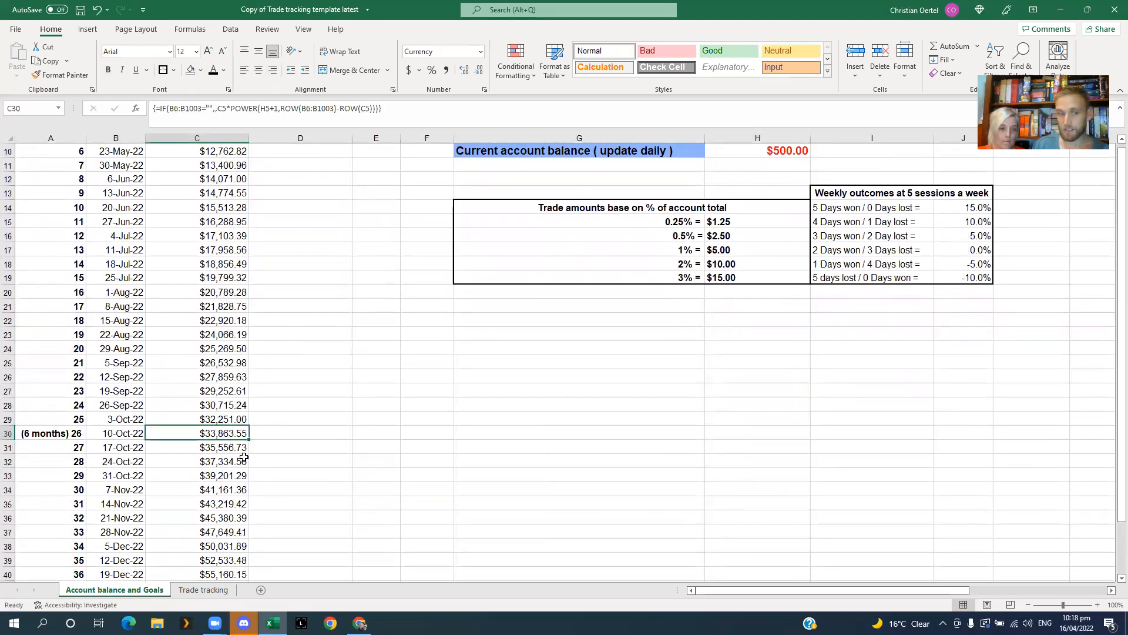
scroll(244, 456, "down", 8)
left_click(218, 464)
scroll(219, 481, "down", 15)
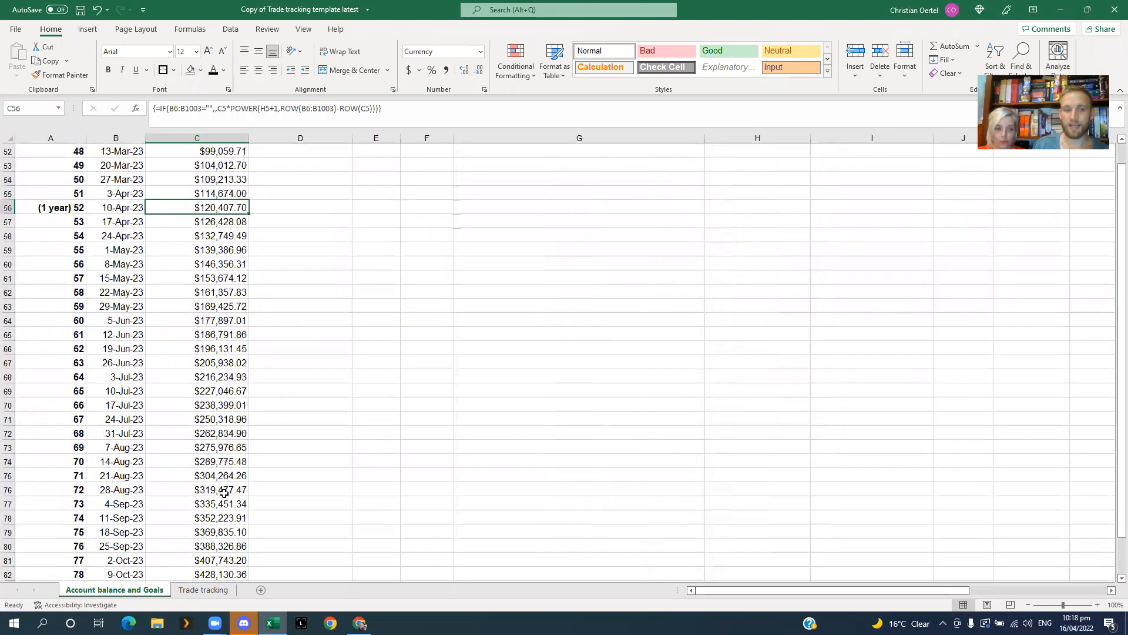
scroll(224, 494, "down", 20)
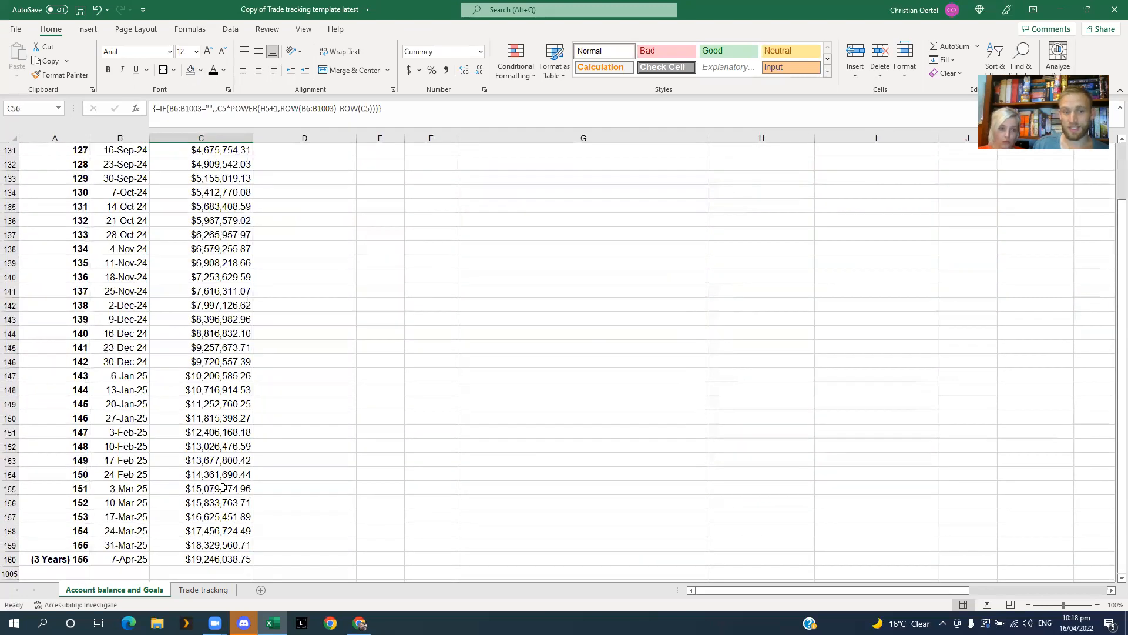
left_click(202, 406)
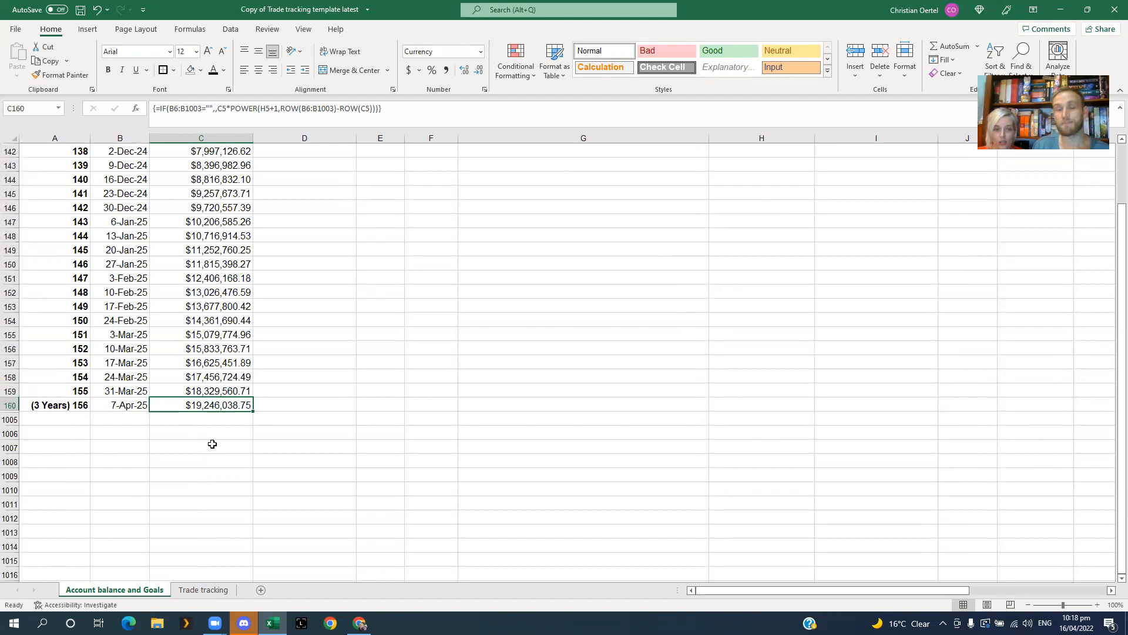
scroll(262, 440, "up", 4)
scroll(262, 440, "up", 20)
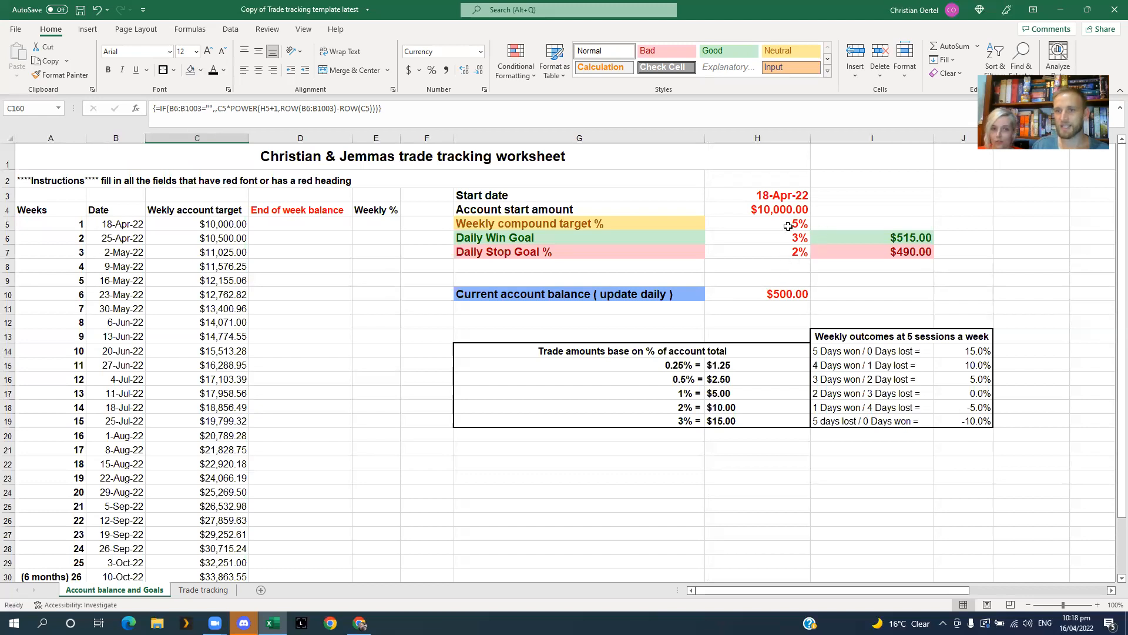
scroll(383, 312, "down", 1)
scroll(382, 312, "up", 1)
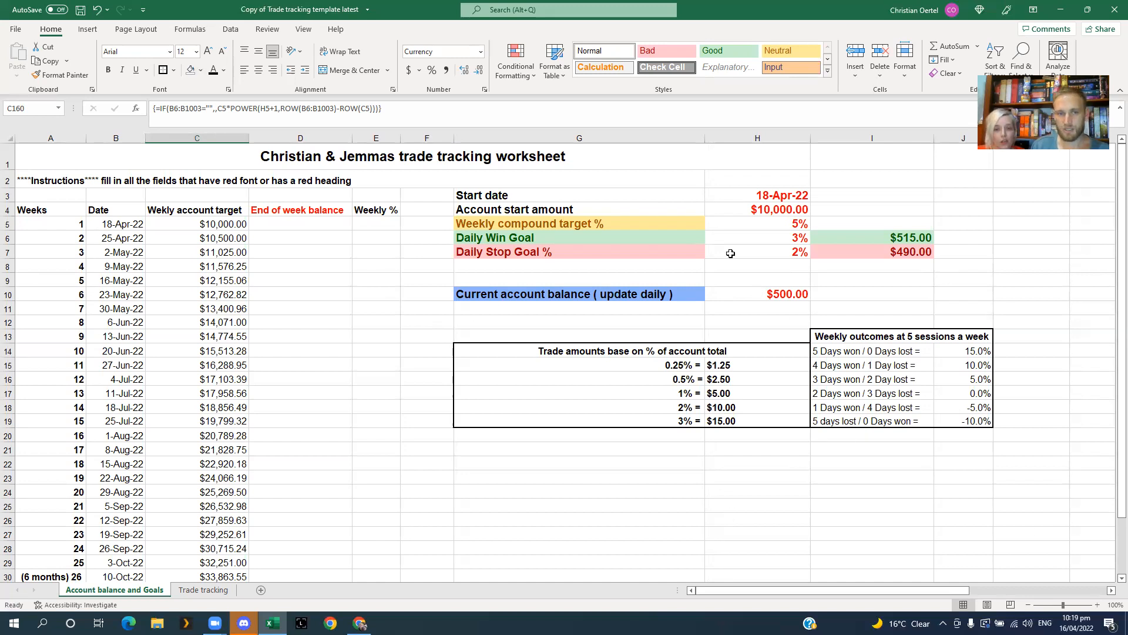
scroll(625, 392, "down", 1)
scroll(631, 358, "up", 1)
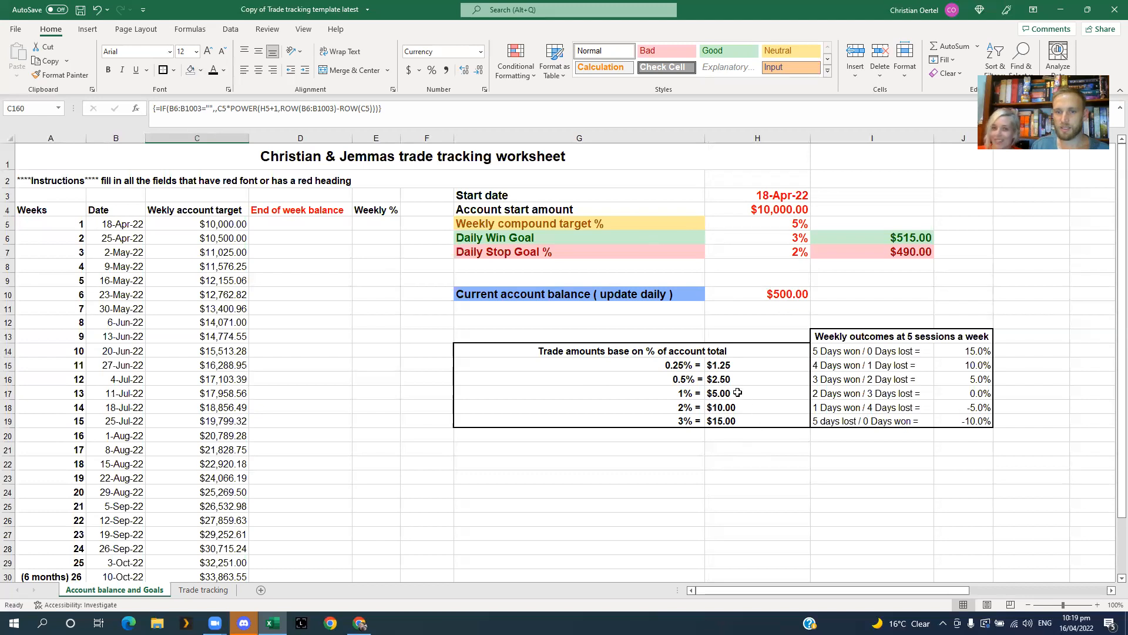
Step: Review the trade amounts table from 0.25% to 3% against the Current account balance it is based on
left_click(715, 379)
left_click(579, 341)
left_click(592, 346)
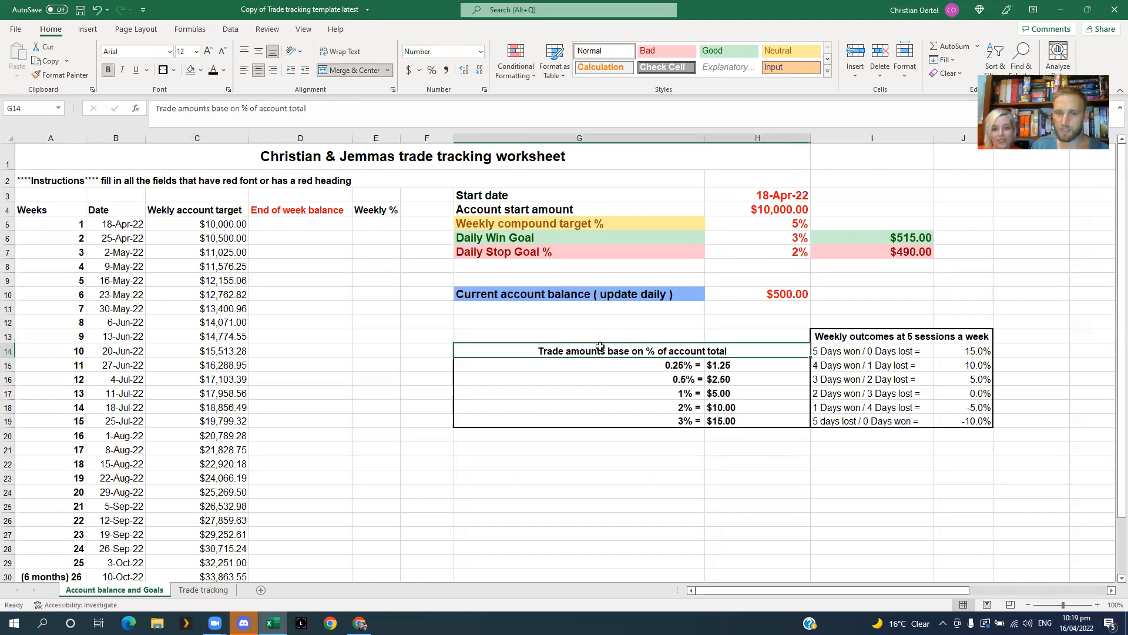
left_click(767, 294)
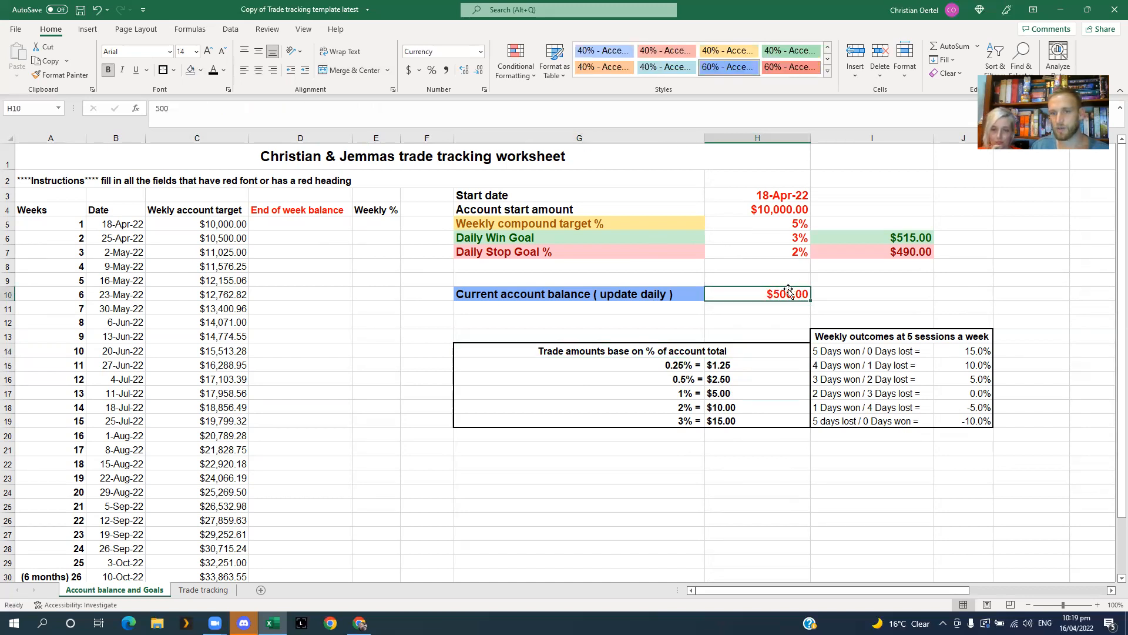
left_click(679, 320)
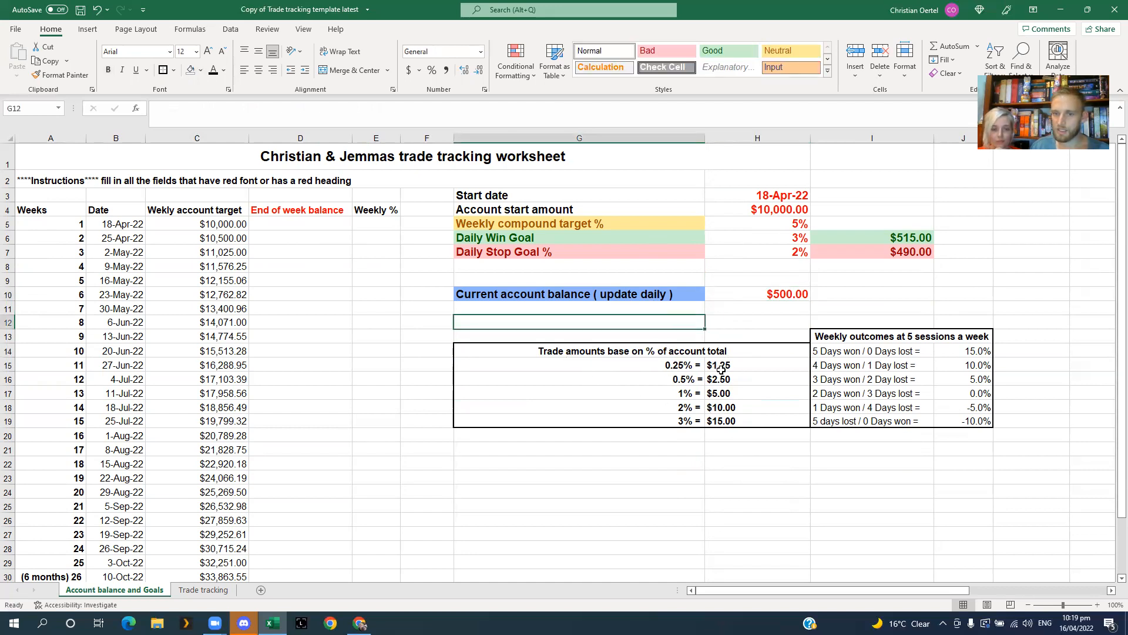
left_click(680, 365)
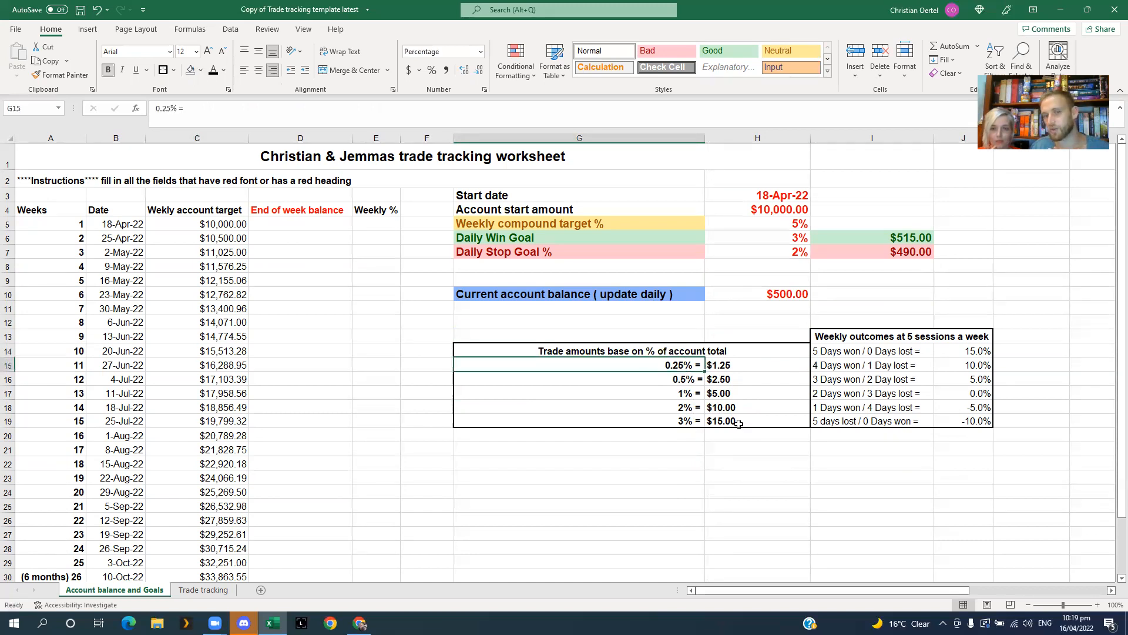
left_click(727, 369)
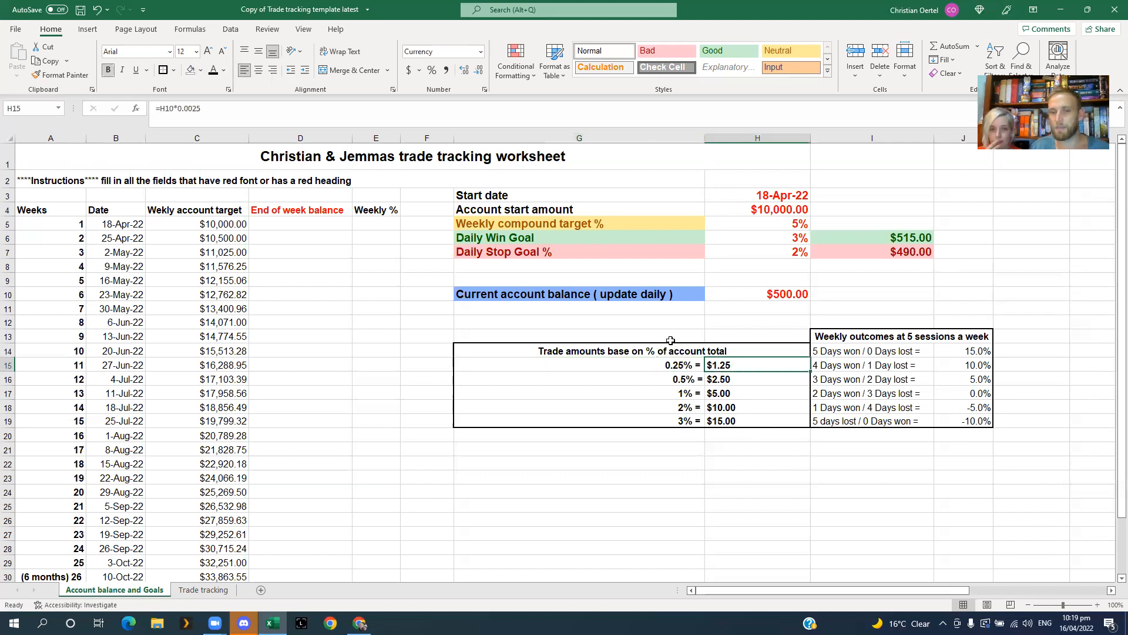
left_click(683, 365)
left_click(712, 382)
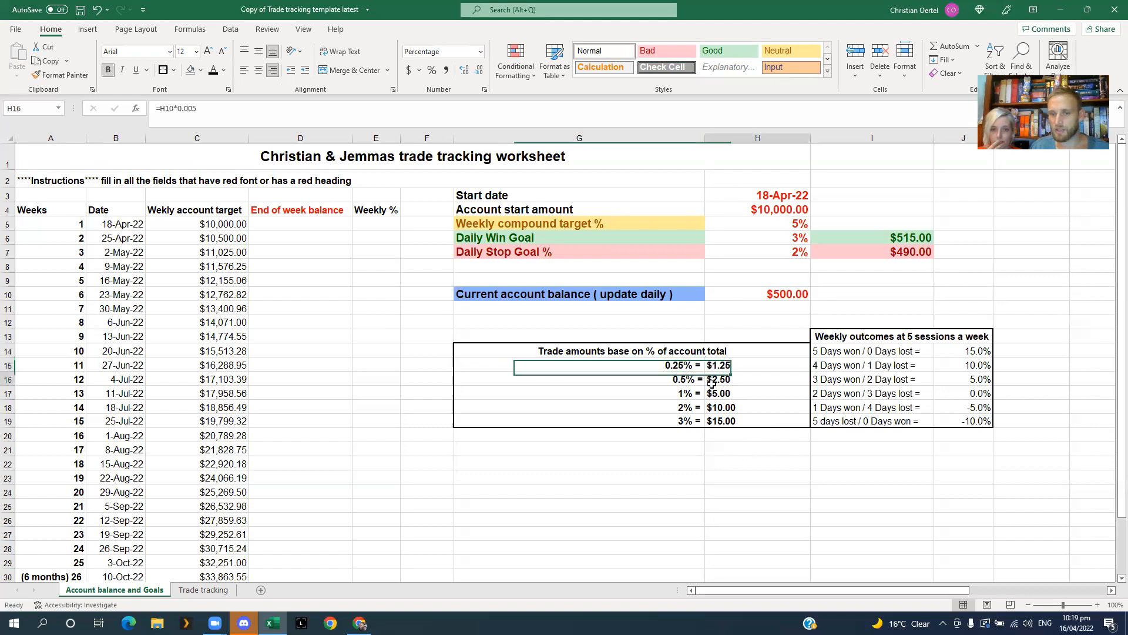
left_click(689, 423)
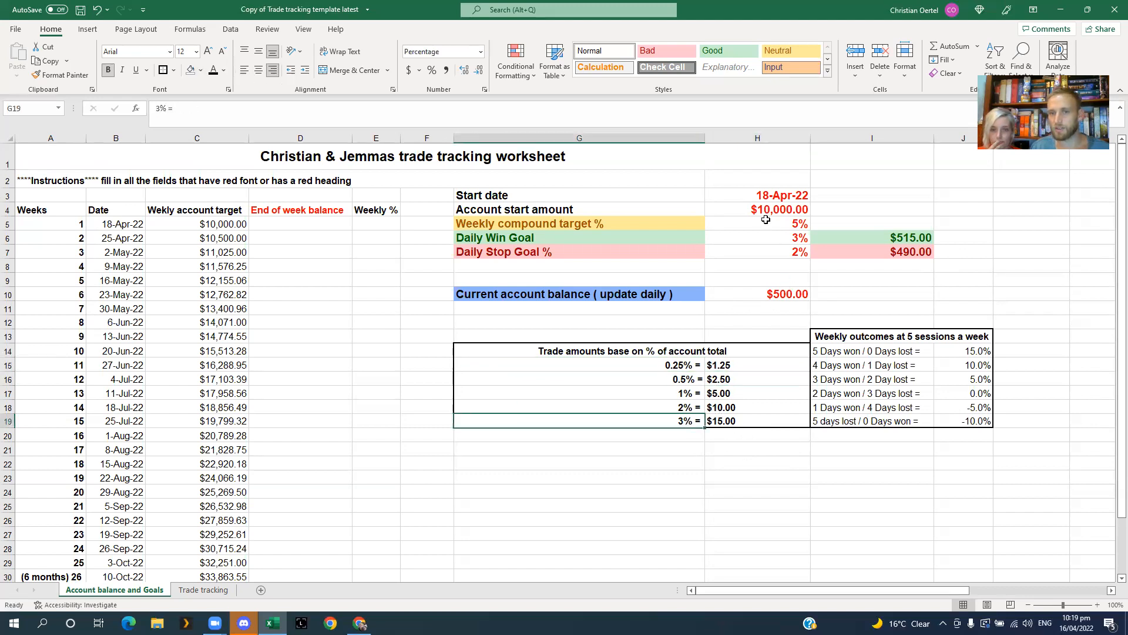
Step: Set the Current account balance to $10,000 and check the trade amount for 2%
left_click(777, 291)
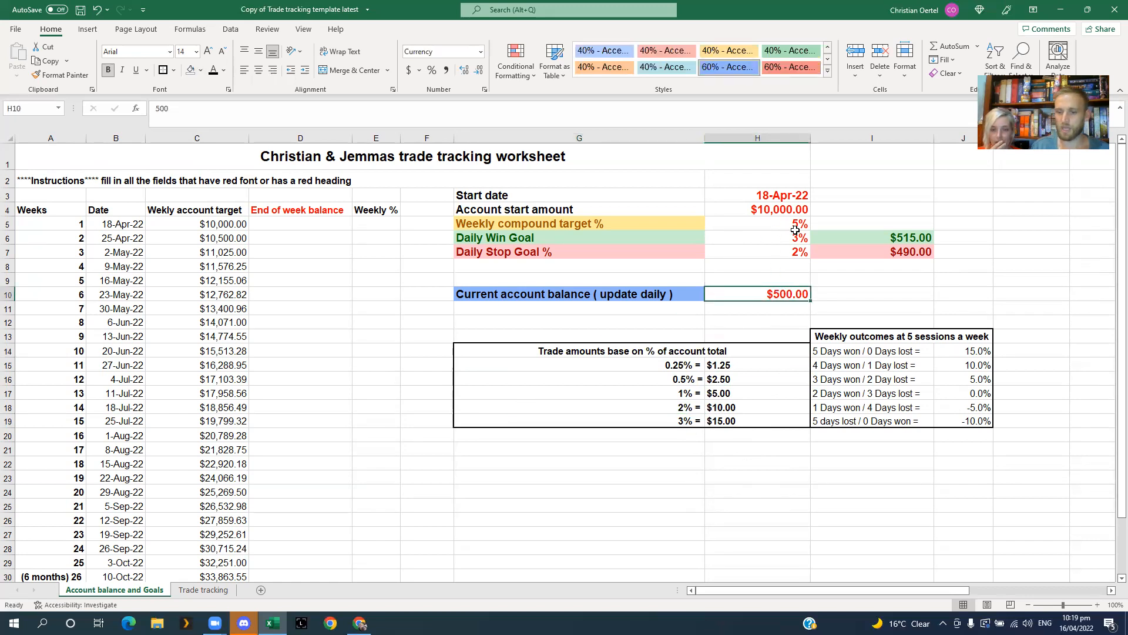
type("1000")
key("Return")
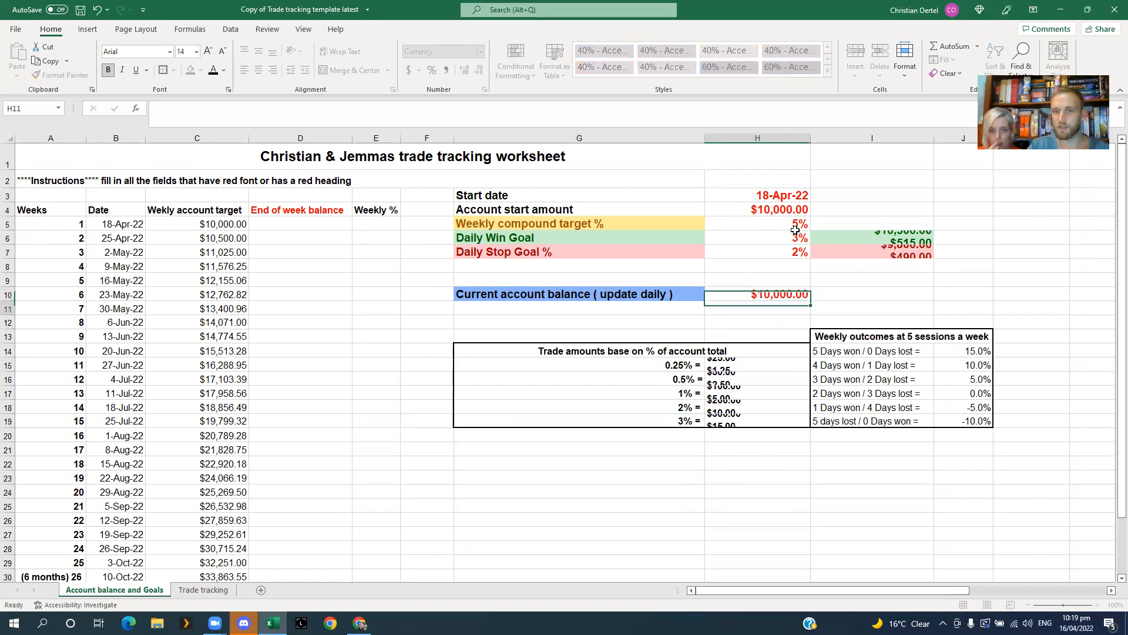
left_click(684, 408)
left_click(734, 407)
Step: Set both the Account start amount and the Current account balance to $500
left_click(782, 293)
left_click(782, 212)
type("500")
key("Return")
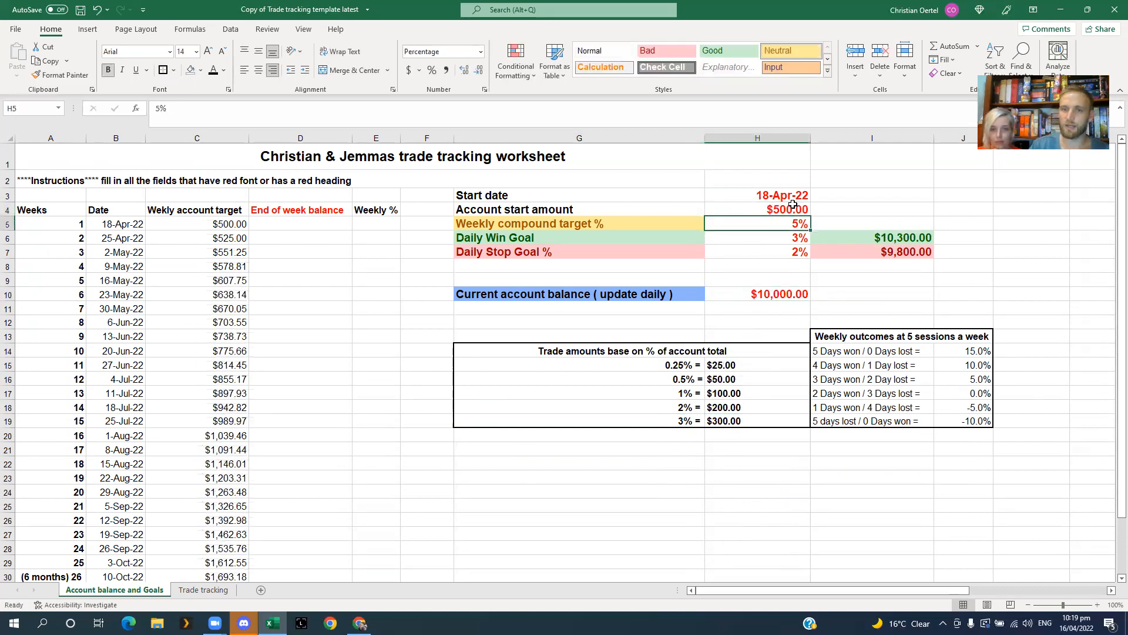
left_click(756, 298)
type("500")
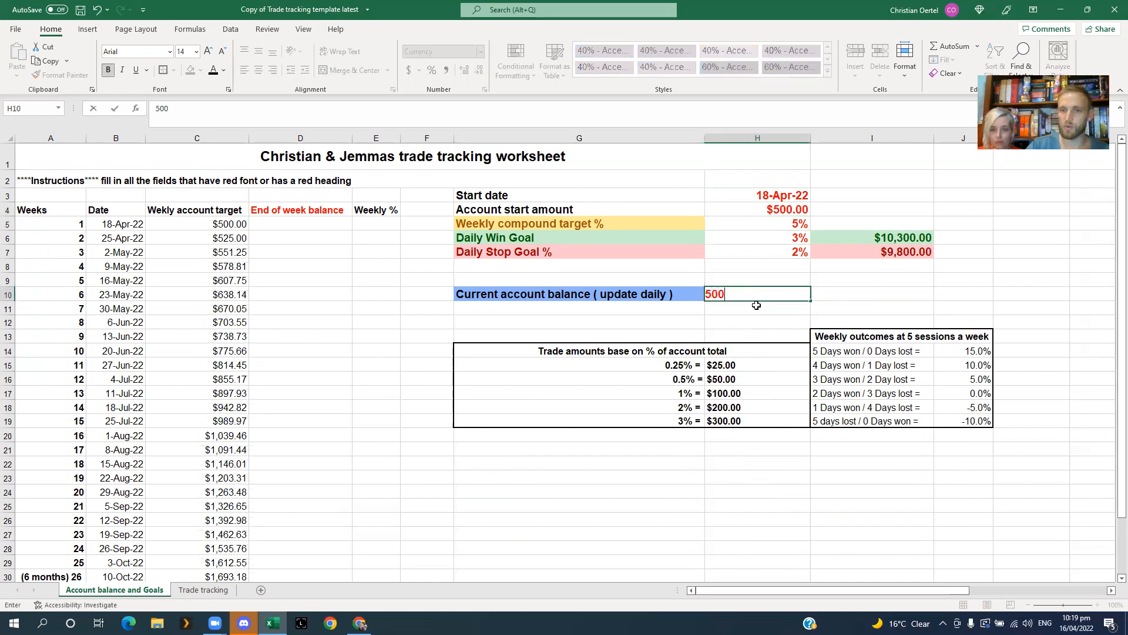
key("Return")
Step: Review the trade amounts for 1%, 2% and 3% of the account total
left_click(687, 420)
left_click(691, 397)
left_click(687, 408)
left_click(686, 420)
left_click(711, 422)
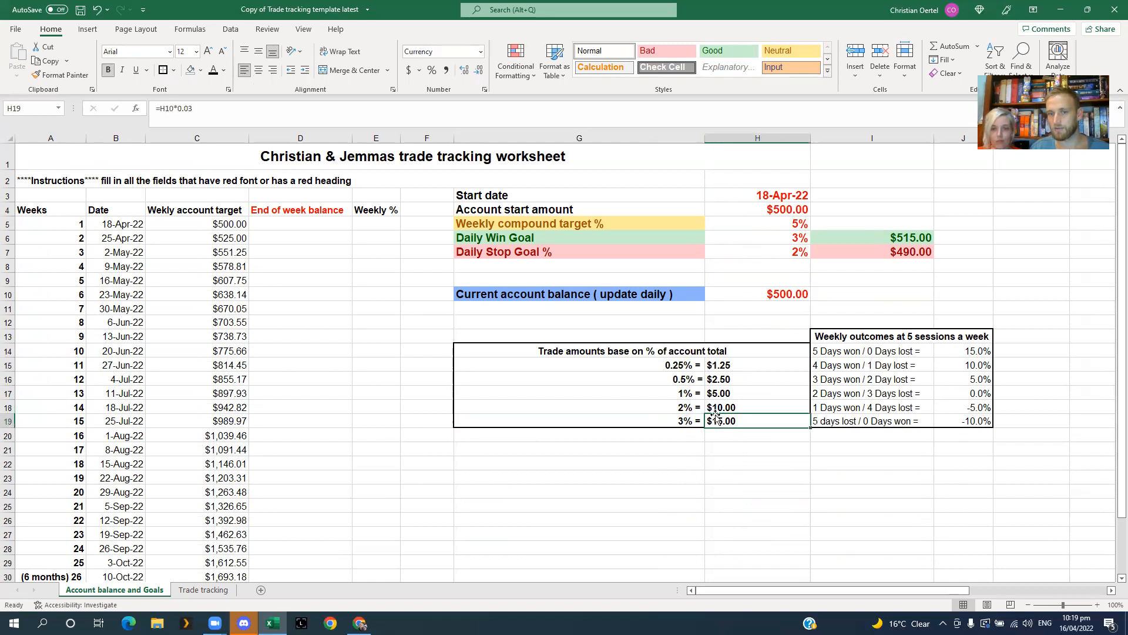
left_click(692, 407)
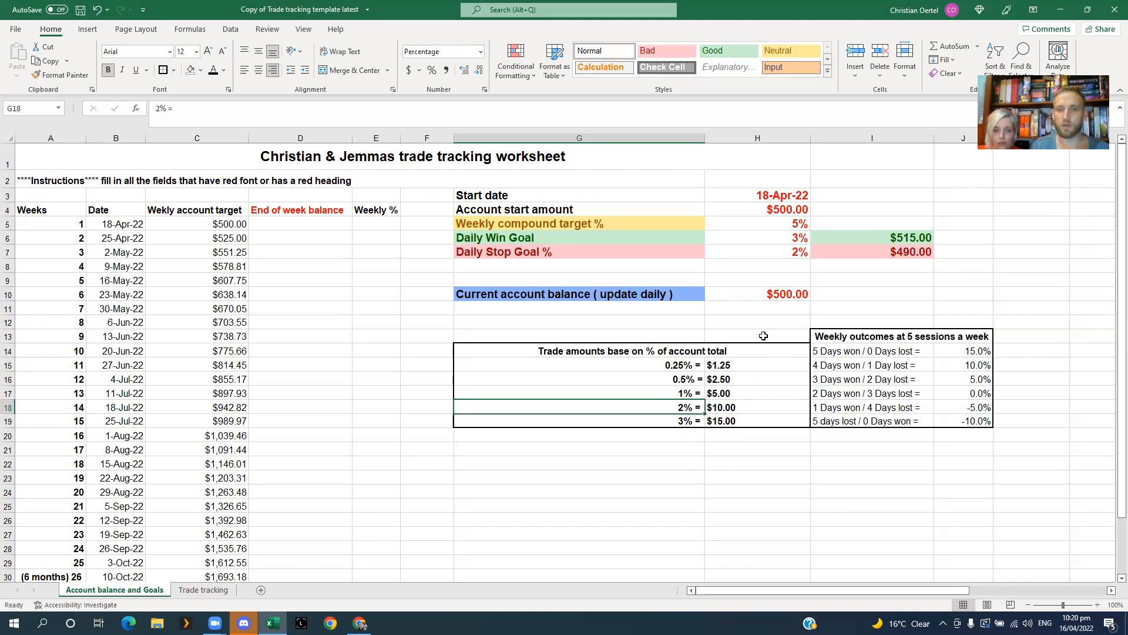
scroll(315, 256, "down", 3)
scroll(494, 300, "up", 1)
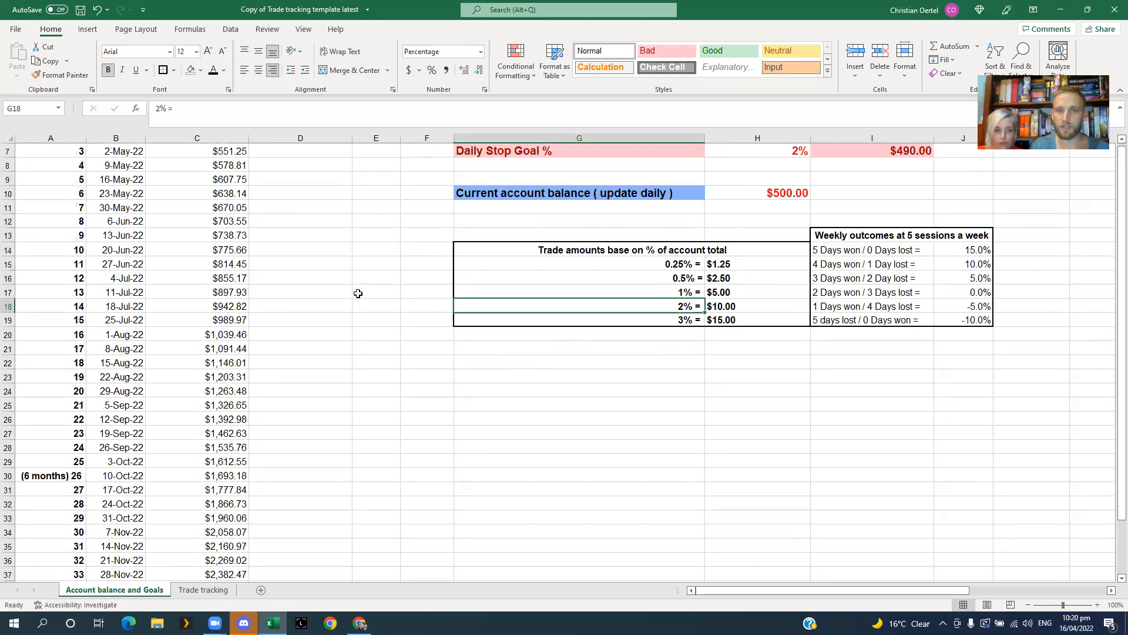
scroll(358, 293, "up", 2)
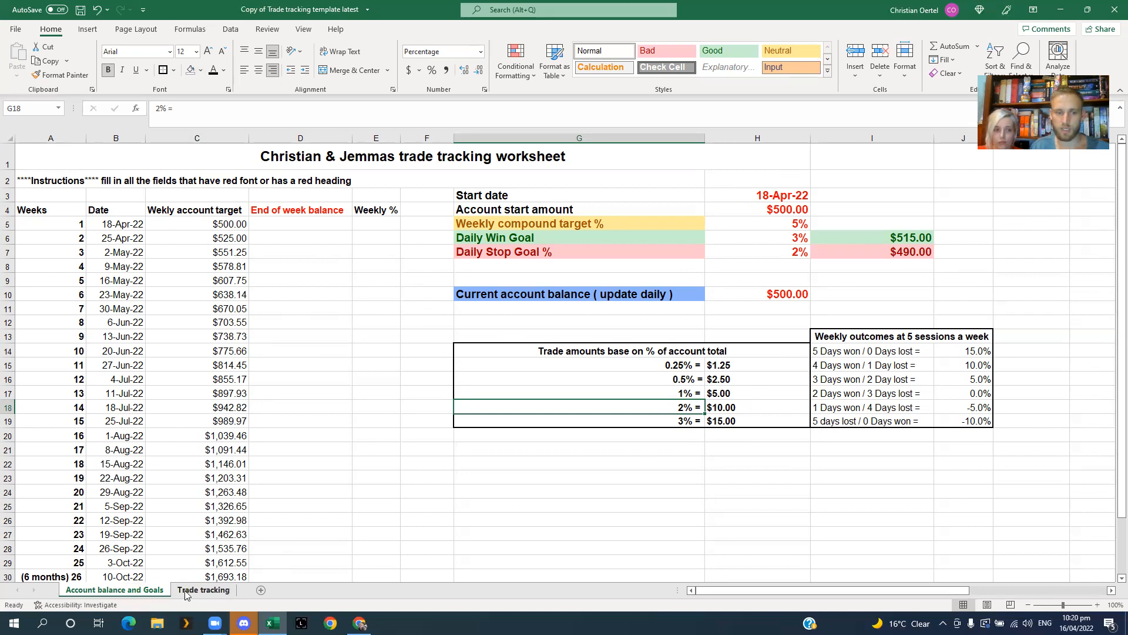
Step: Open the Trade tracking sheet and review its red column headings, from Date to Pay out plus Notes, and the trade amounts table
left_click(203, 590)
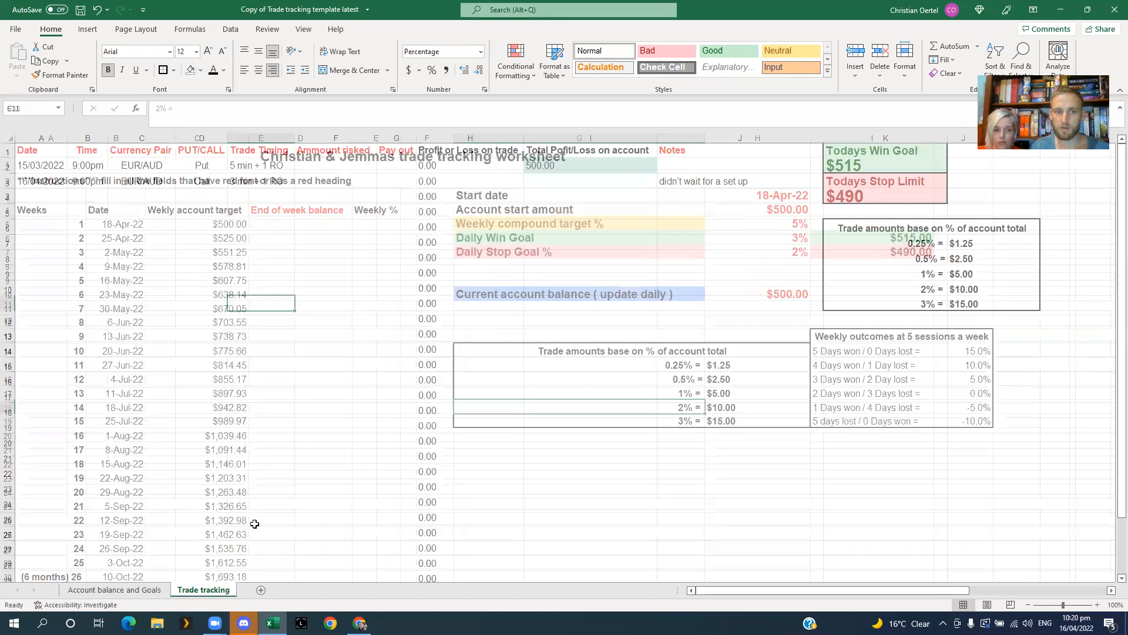
left_click(546, 320)
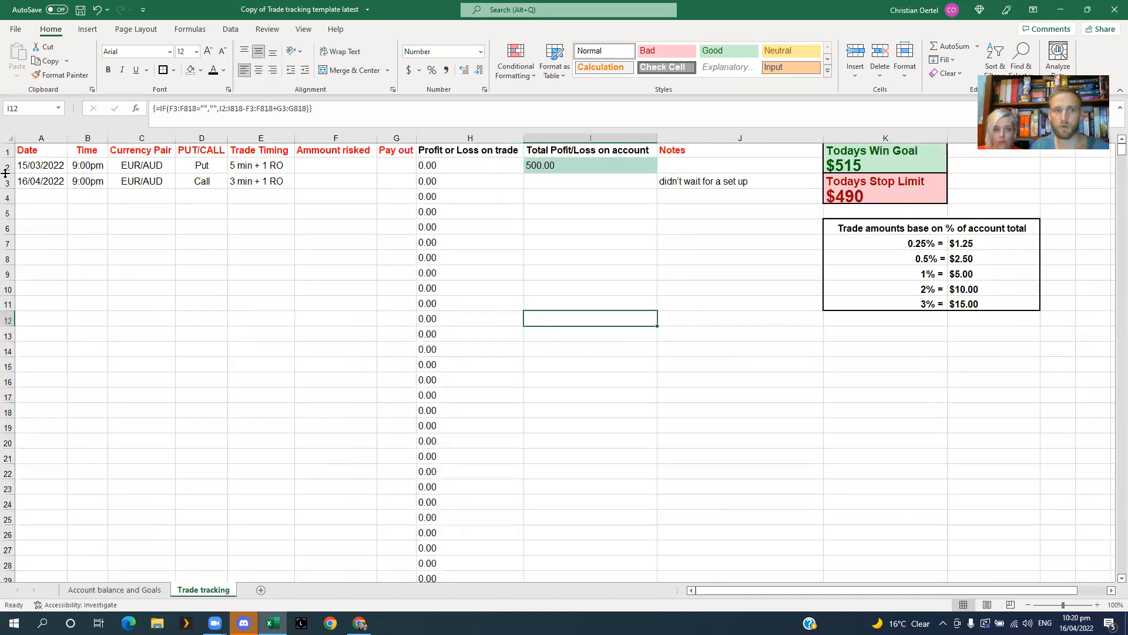
left_click_drag(26, 150, 397, 151)
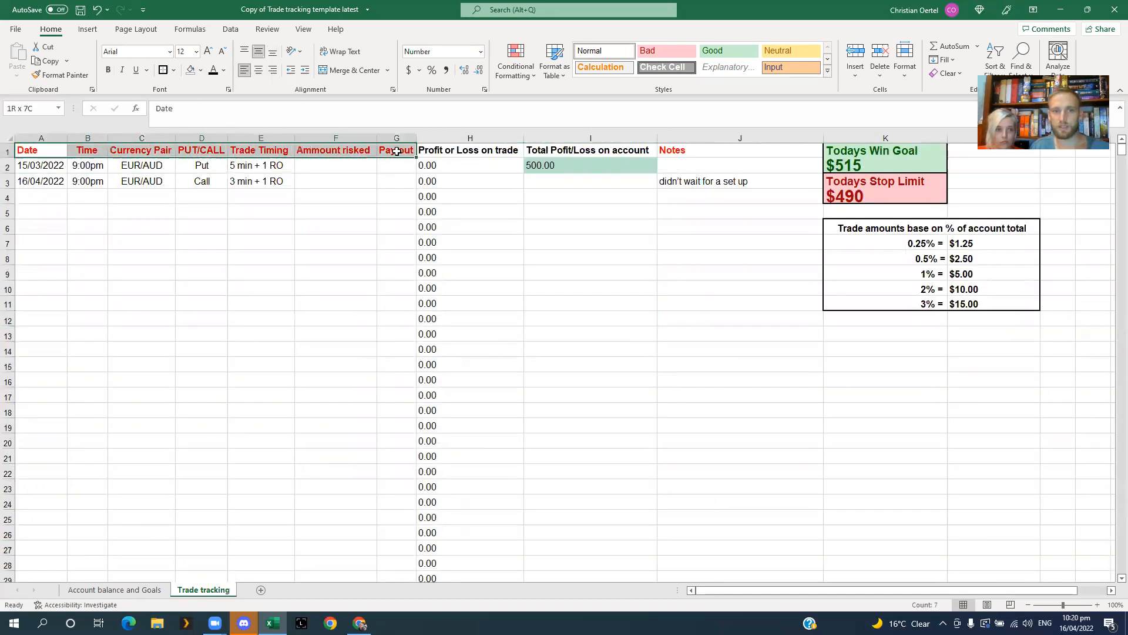
left_click(692, 149)
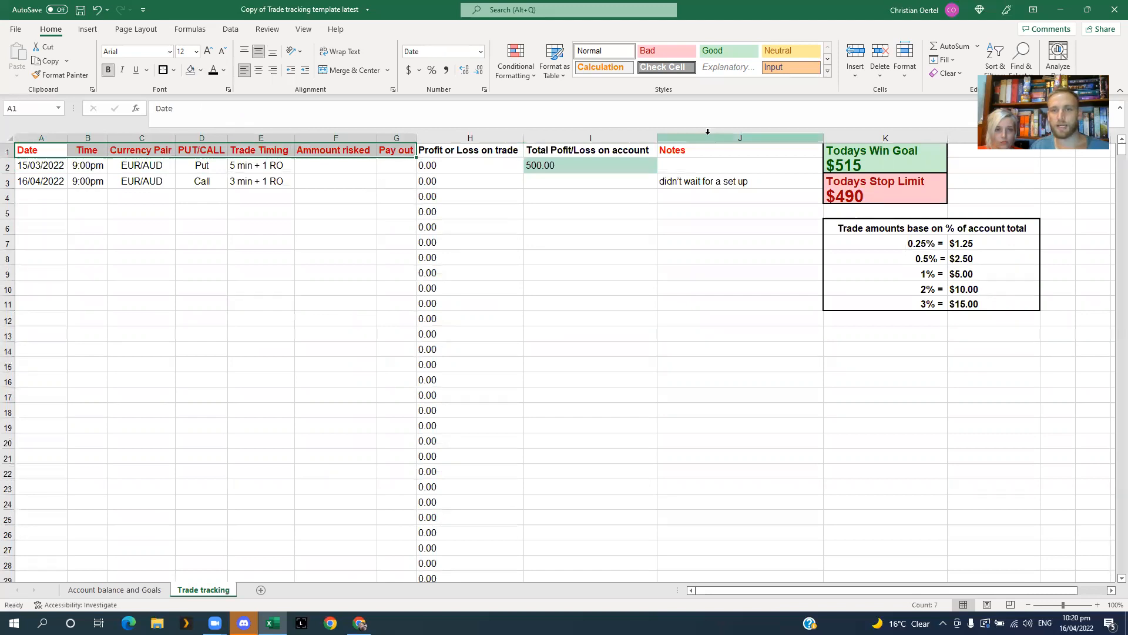
left_click_drag(27, 152, 373, 158)
left_click(364, 230)
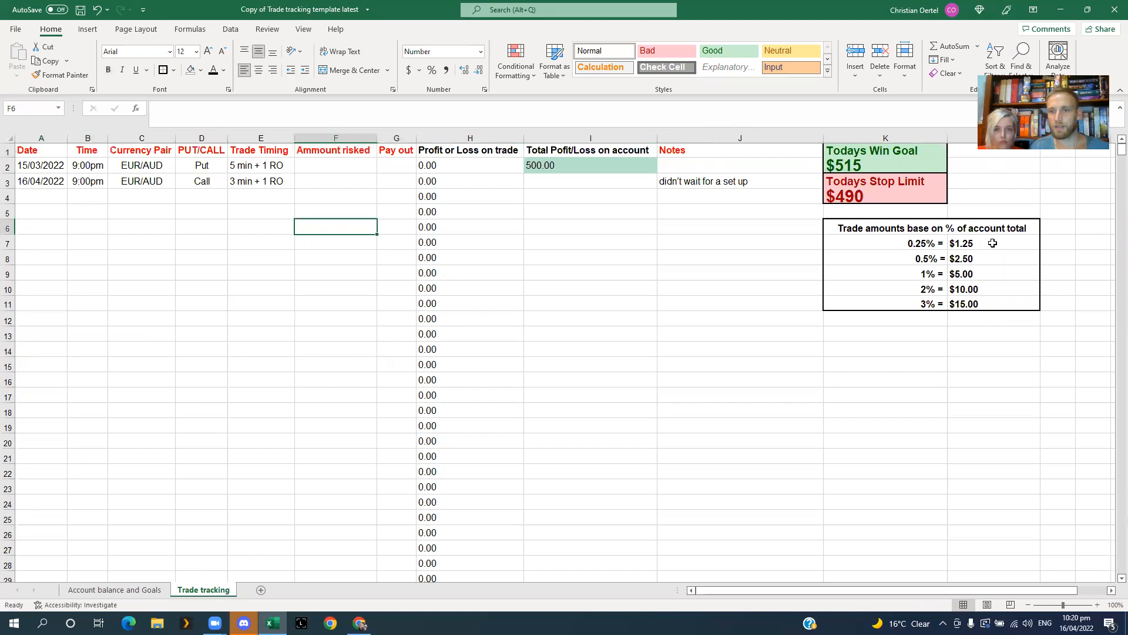
left_click_drag(839, 228, 902, 302)
left_click(232, 269)
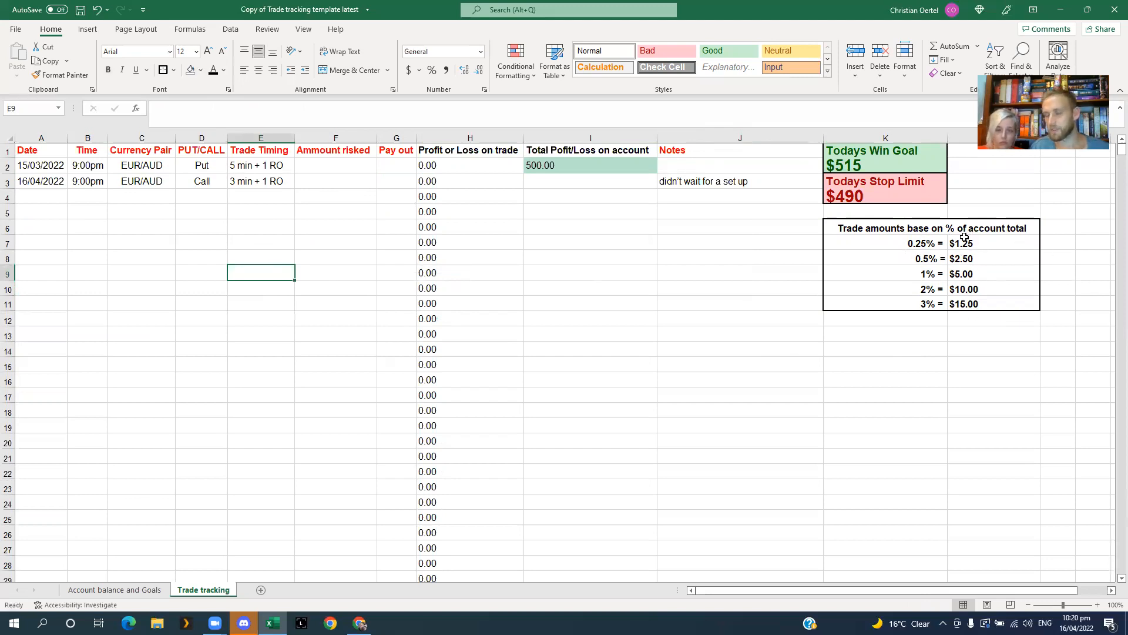
Step: Set the Daily Win Goal to 5% on the Account balance and Goals sheet and check Todays Win Goal on the Trade tracking sheet
left_click(883, 155)
left_click(882, 199)
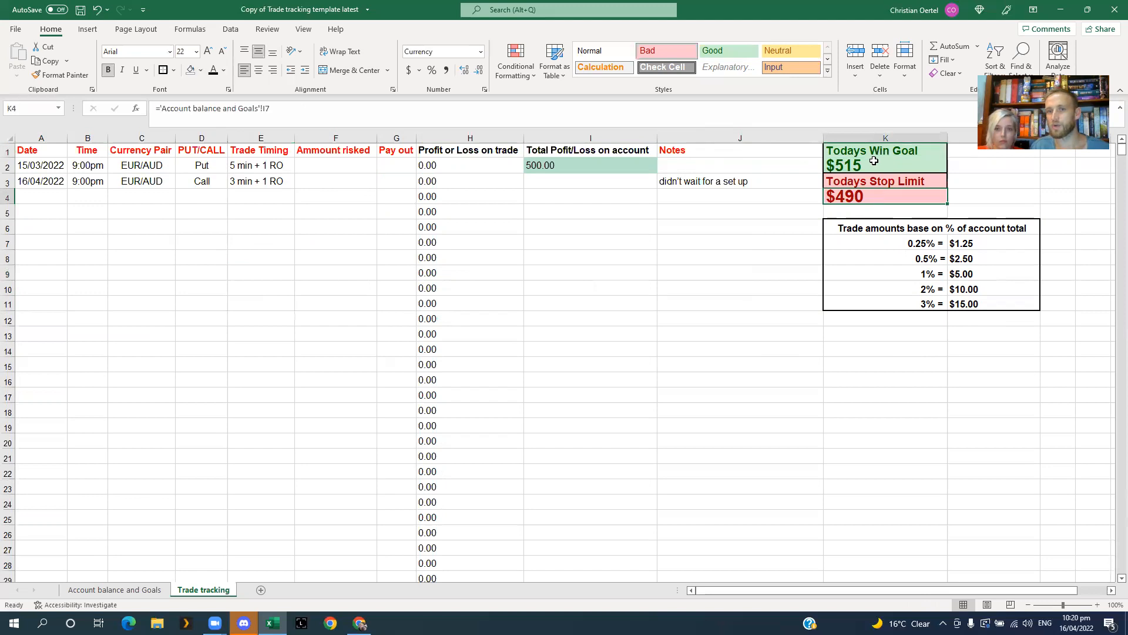
left_click(114, 590)
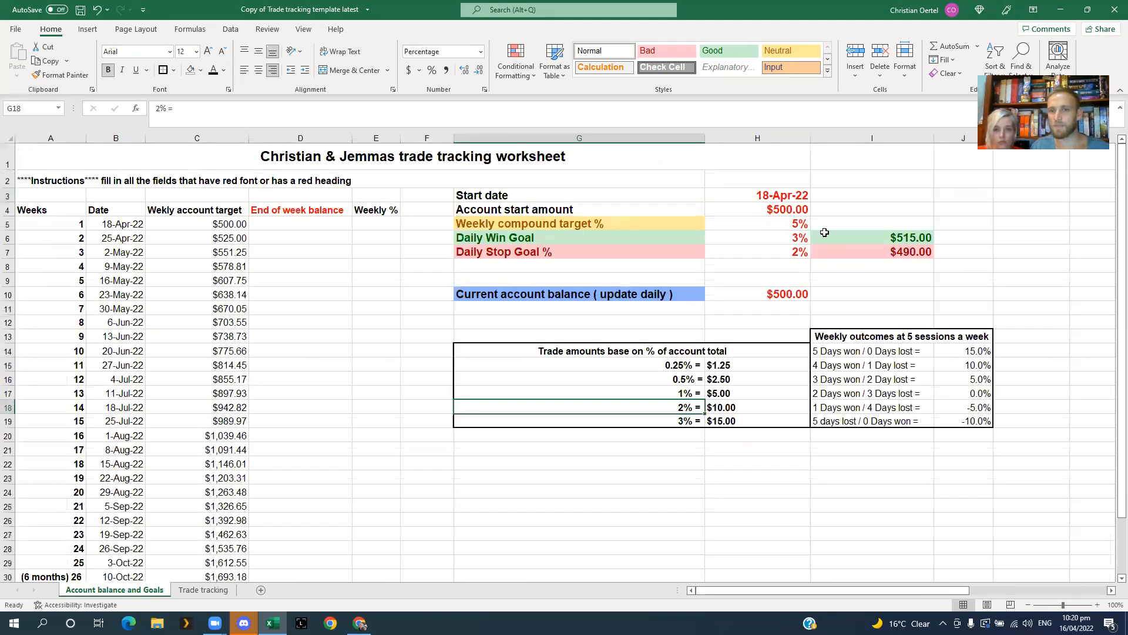
left_click(805, 236)
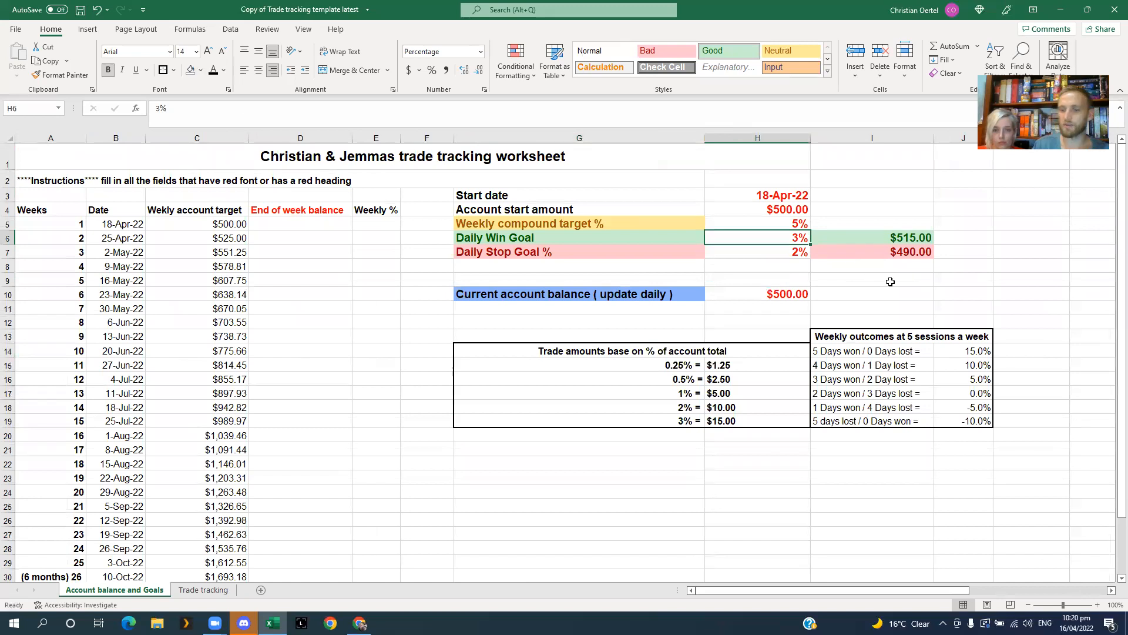
type("5")
key("Return")
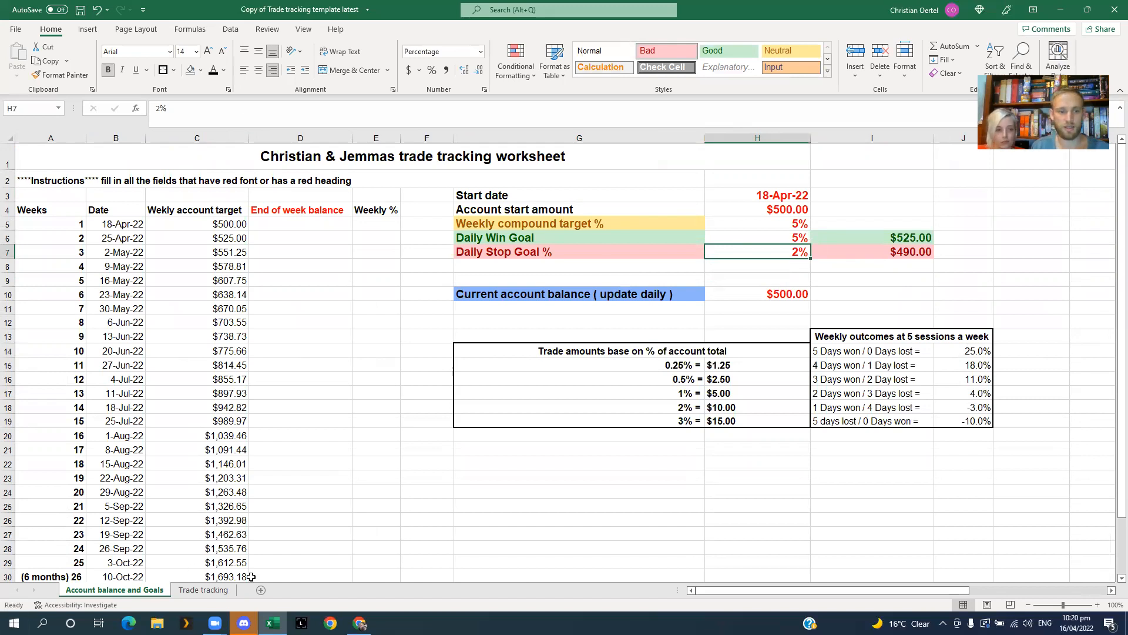
left_click(203, 590)
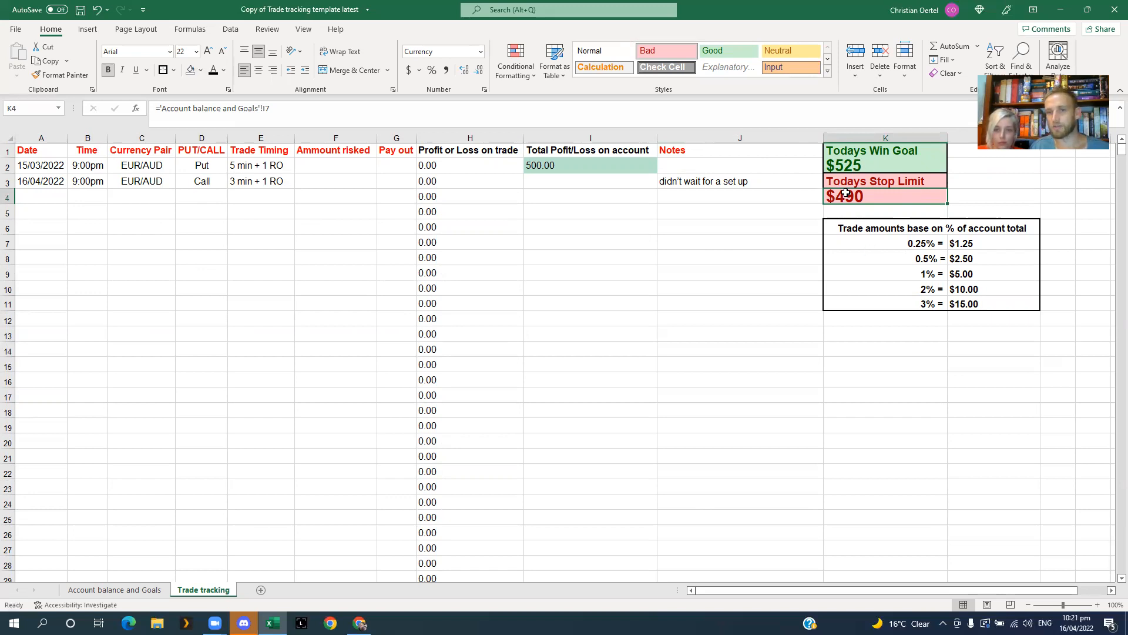
left_click(621, 340)
left_click(289, 301)
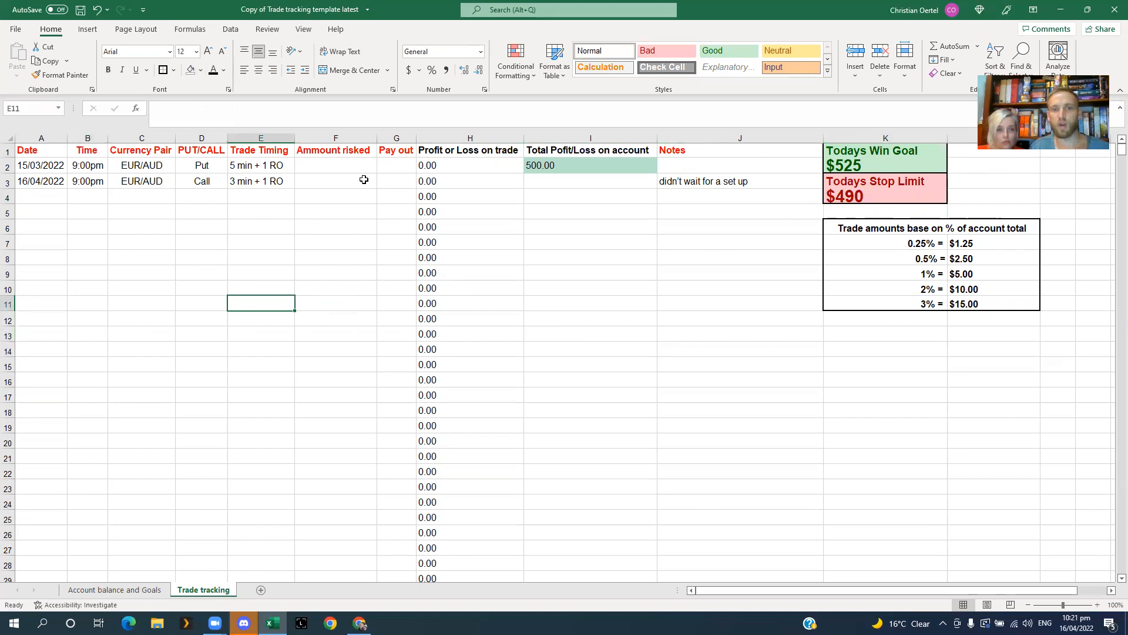
right_click(197, 136)
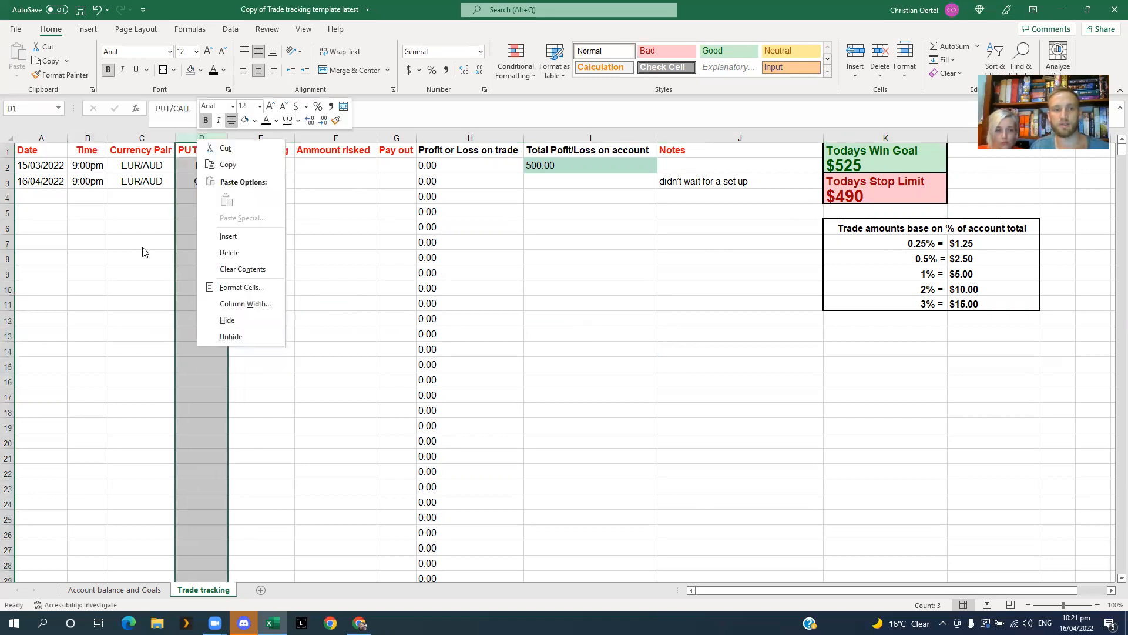
left_click(83, 279)
left_click(275, 319)
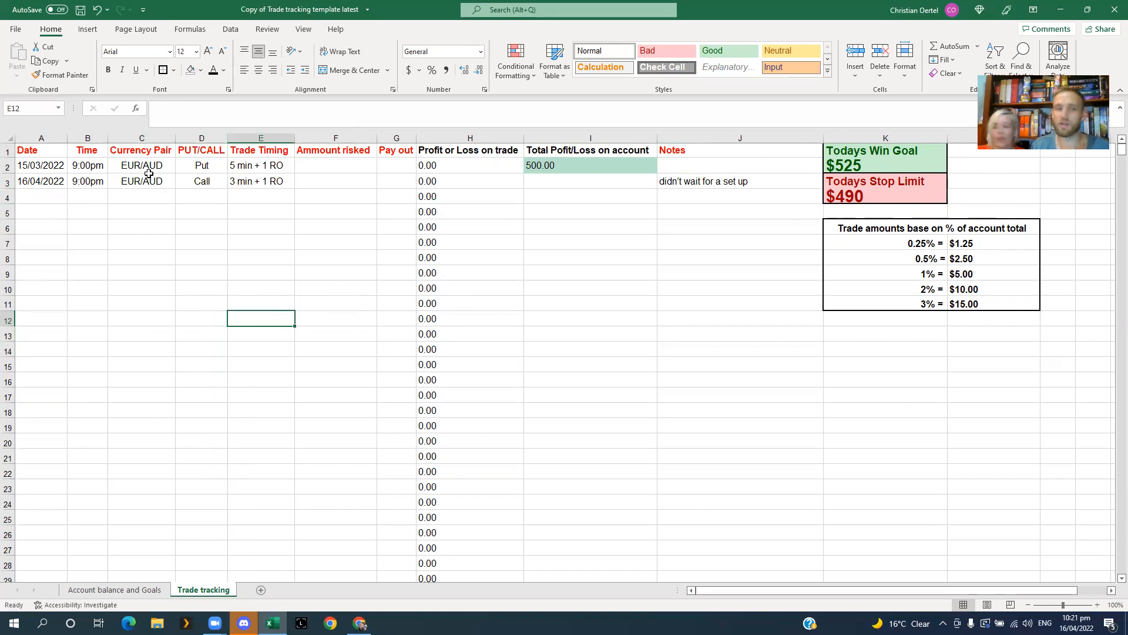
Step: Review the first trade's Date, Time and Currency Pair entries and the available PUT/CALL choices
left_click(148, 243)
left_click(41, 193)
left_click(33, 165)
left_click(83, 168)
left_click(145, 167)
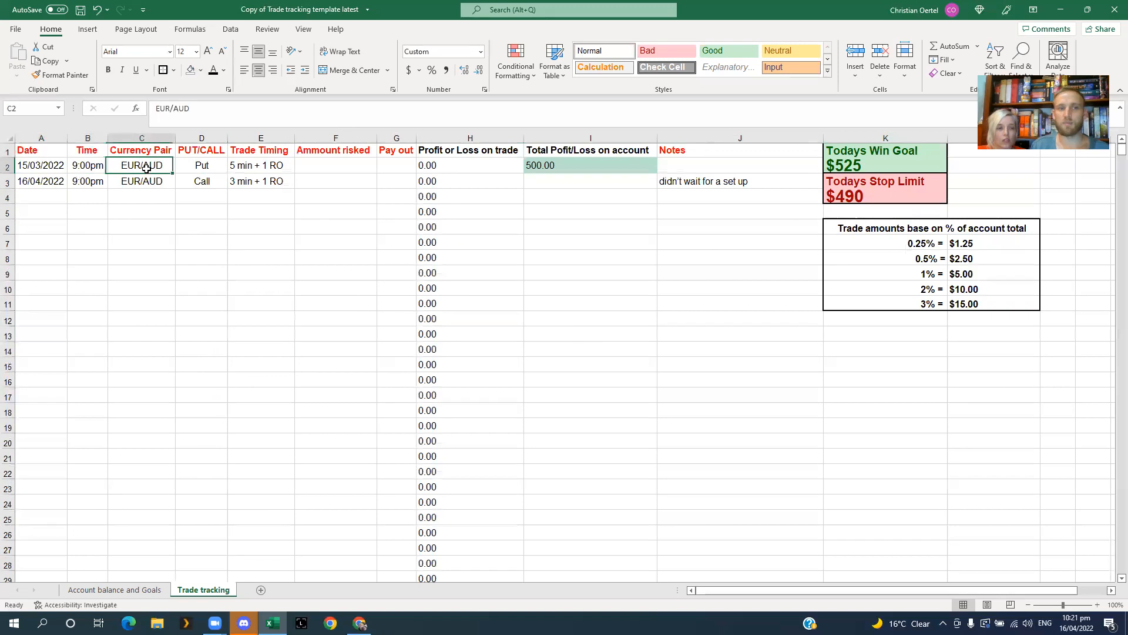
left_click(199, 165)
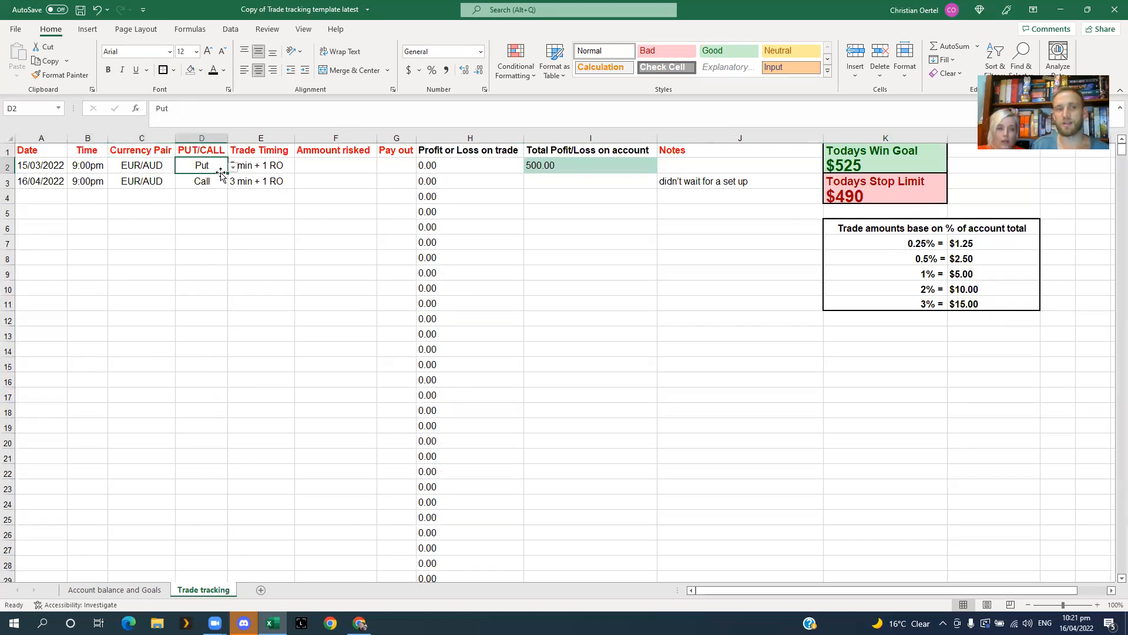
left_click(233, 166)
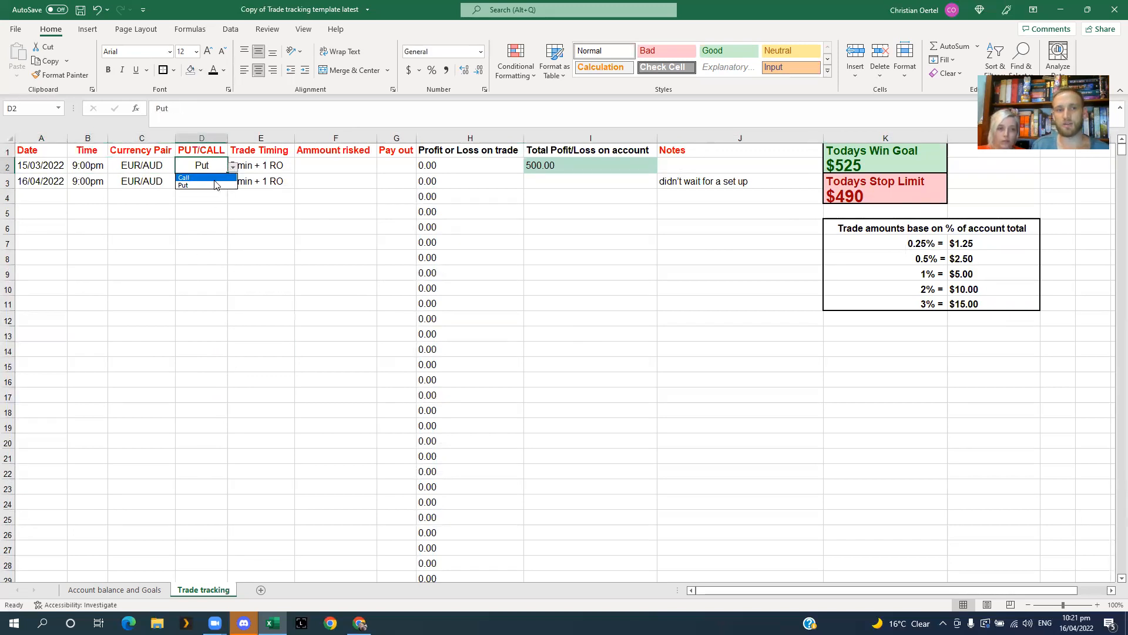
key("Escape")
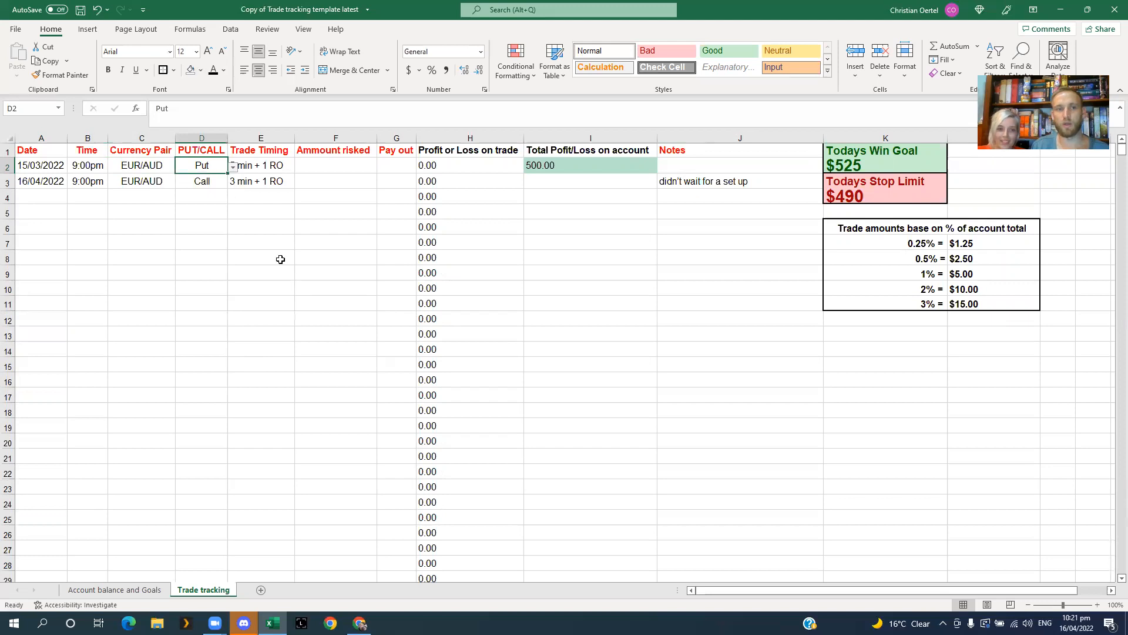
Step: Change the first trade's Trade Timing to 3 min + 1 RO
left_click(302, 206)
left_click(263, 170)
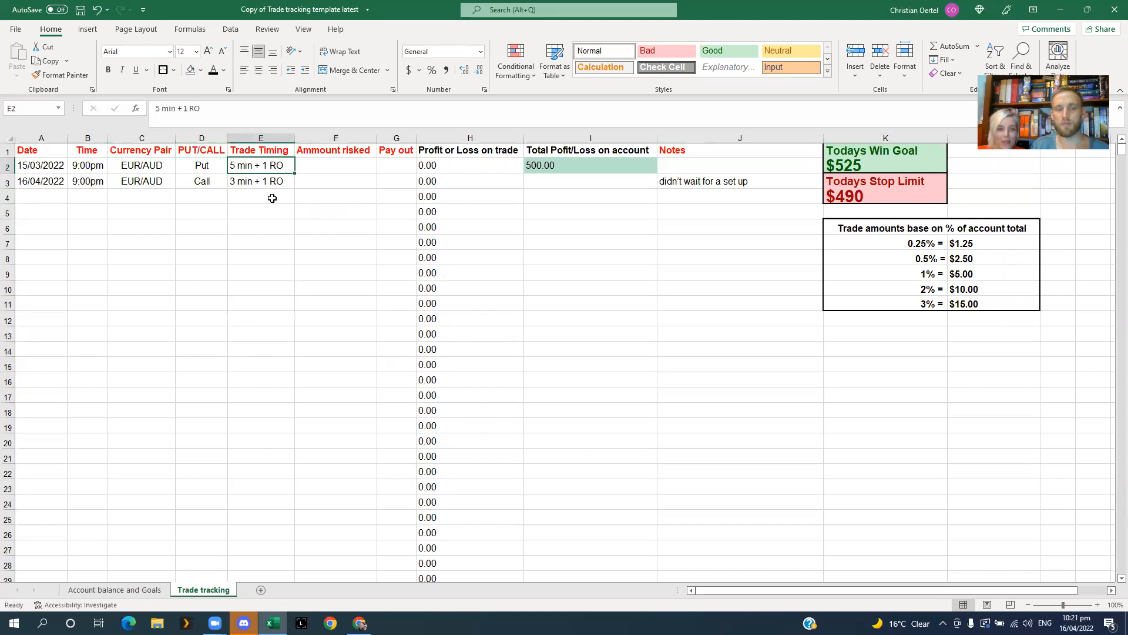
double_click(234, 165)
key("BackSpace")
type("3")
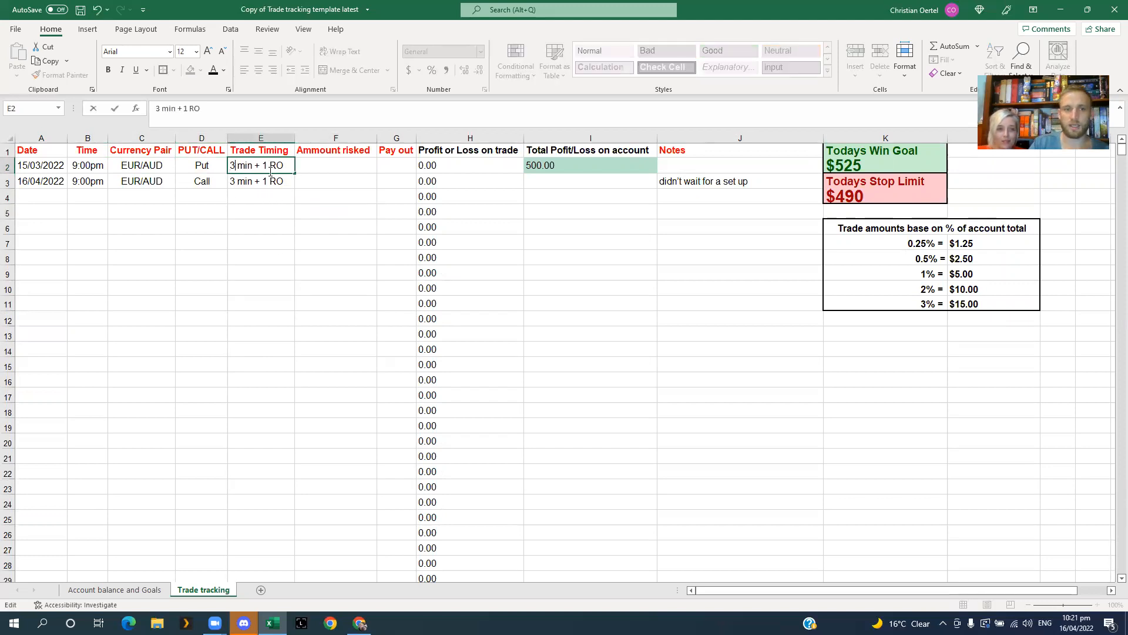
left_click(279, 257)
left_click(267, 166)
left_click(279, 286)
Step: Check the trade amounts for 2% and 3%, and enter 15 as the first trade's amount risked
left_click(322, 168)
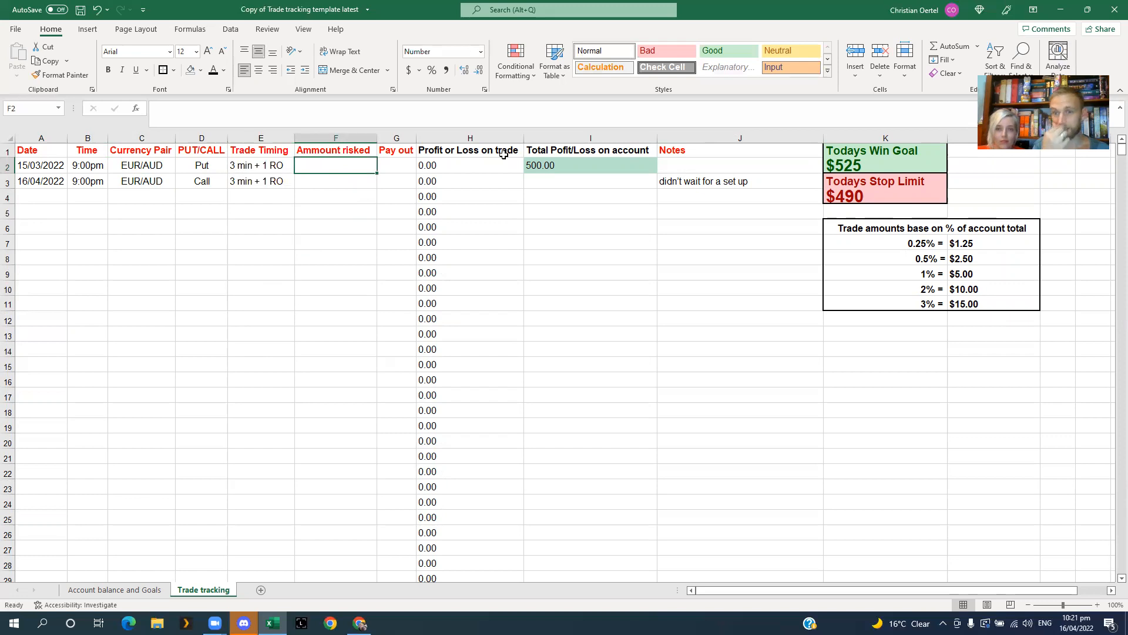
left_click(961, 289)
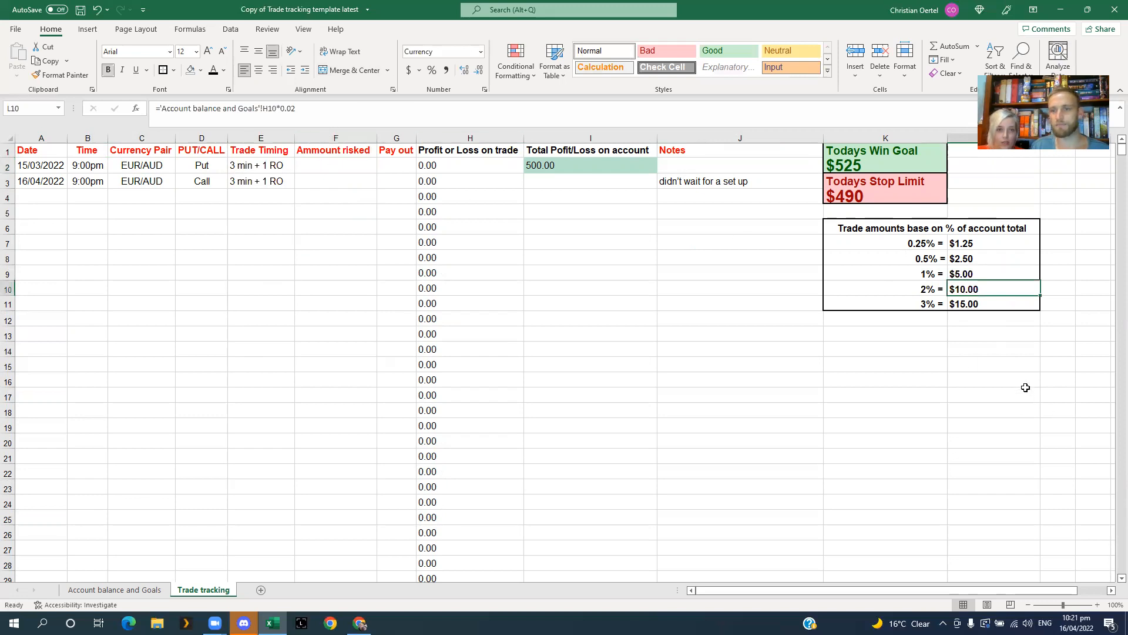
left_click(973, 305)
left_click(320, 167)
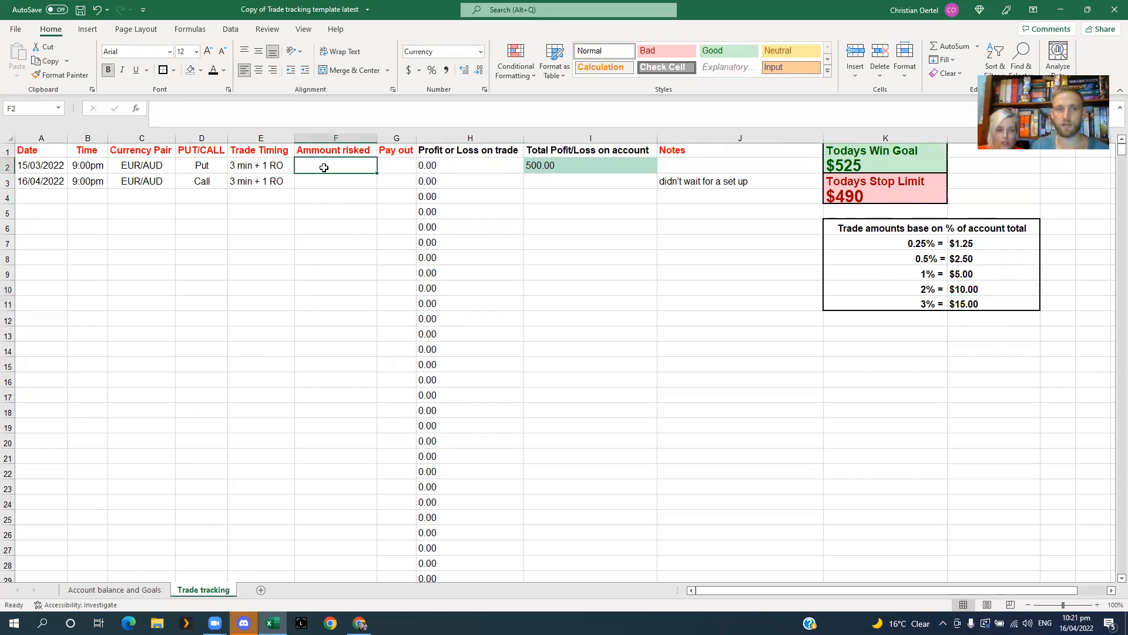
type("15")
key("Return")
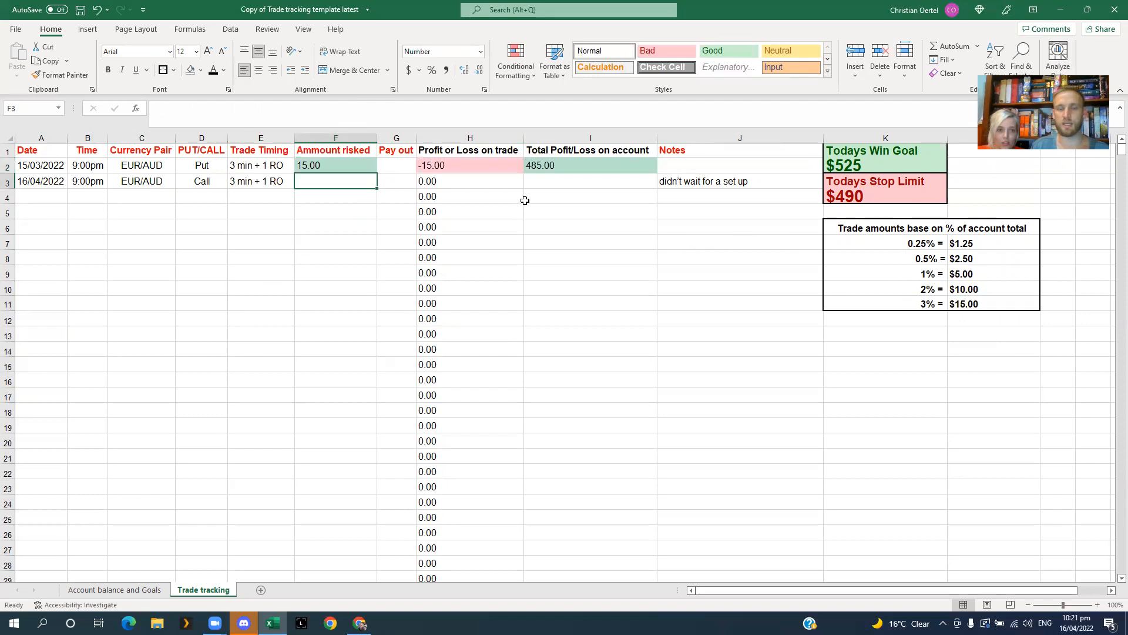
Step: Enter 24 as the first trade's pay out and check its total profit/loss on account
left_click(395, 168)
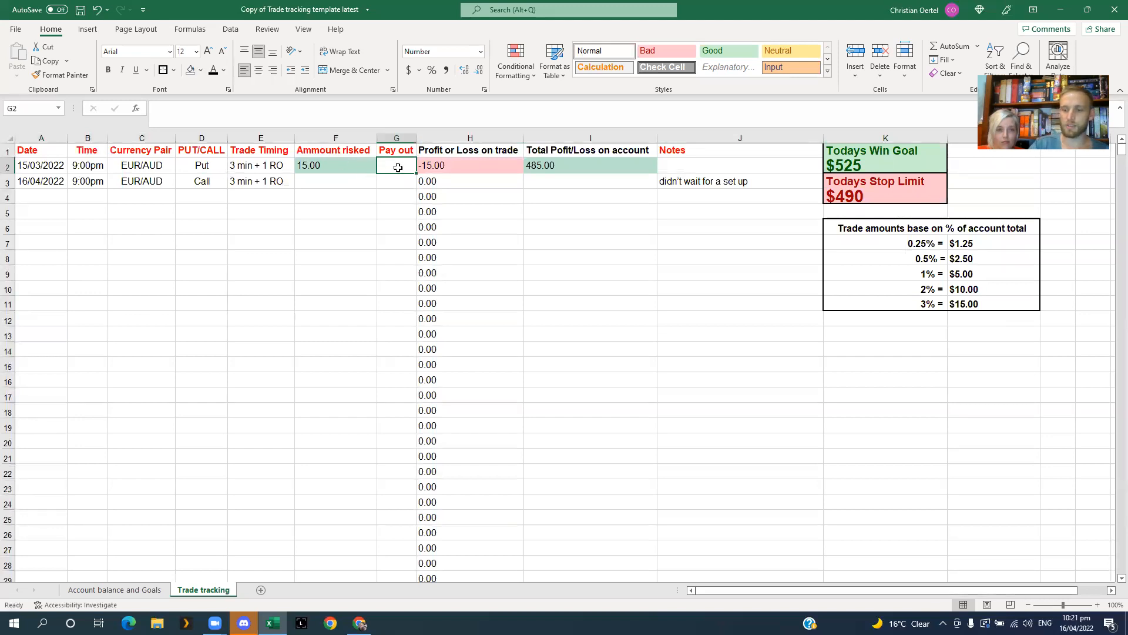
type("24")
key("Return")
left_click(526, 284)
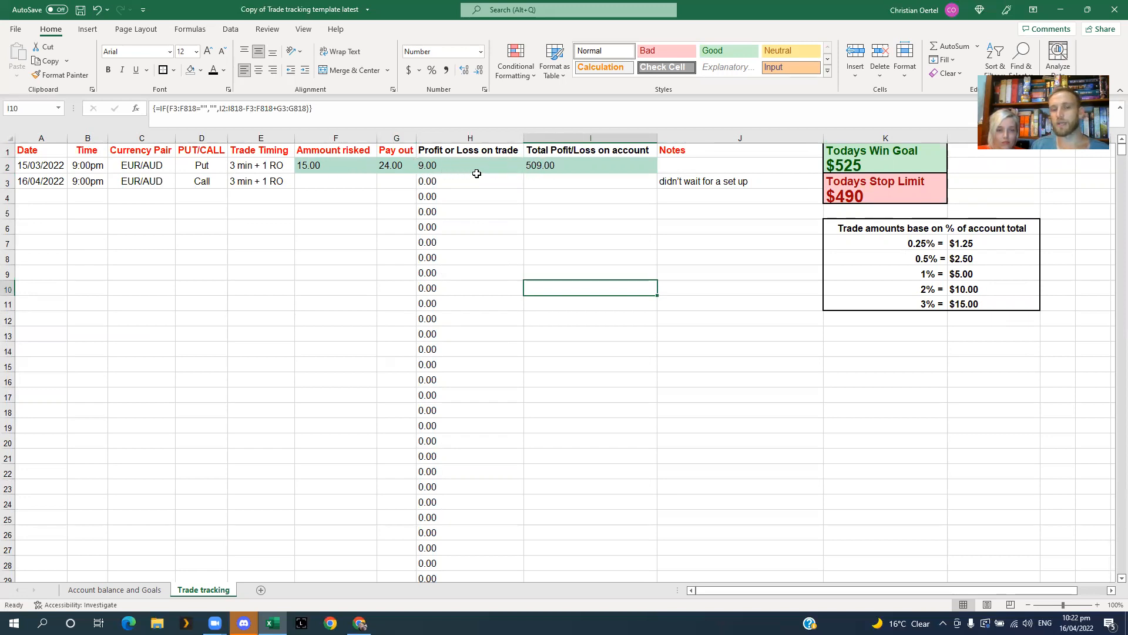
left_click(549, 166)
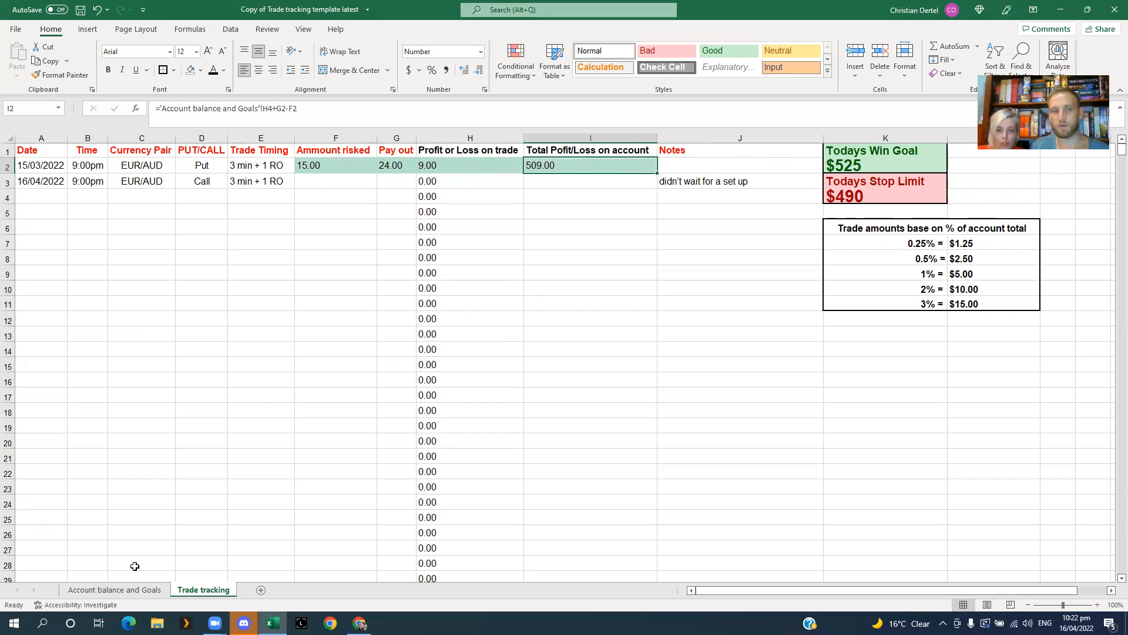
Step: Set the Daily Win Goal to 3% on the Account balance and Goals sheet and compare Todays Win Goal with the Trade tracking account total
left_click(131, 590)
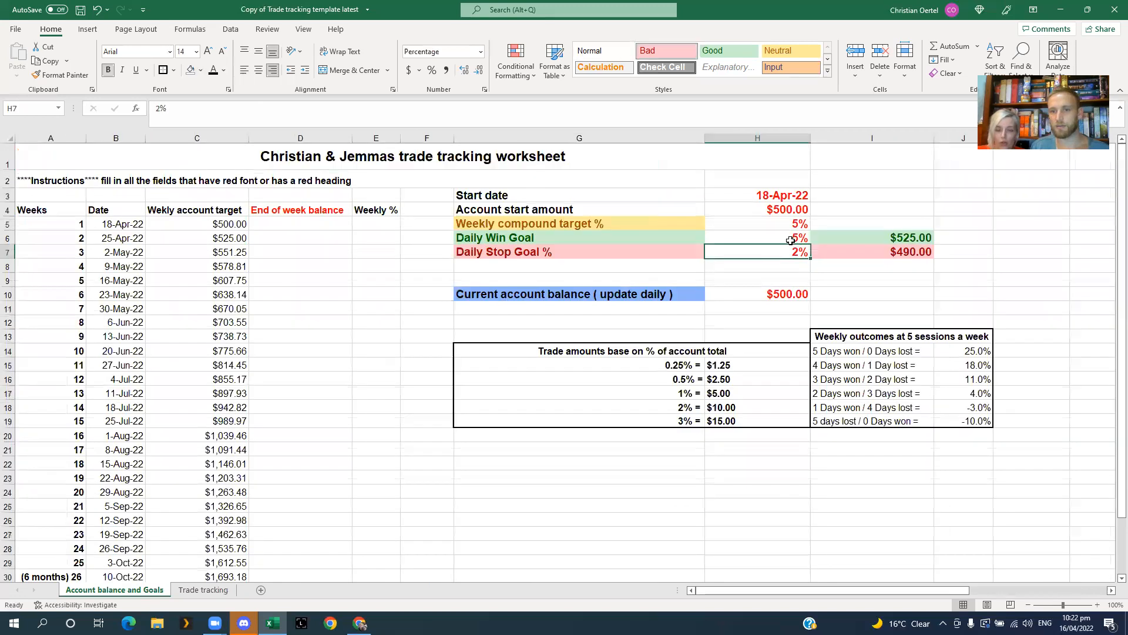
key("Up")
type("3")
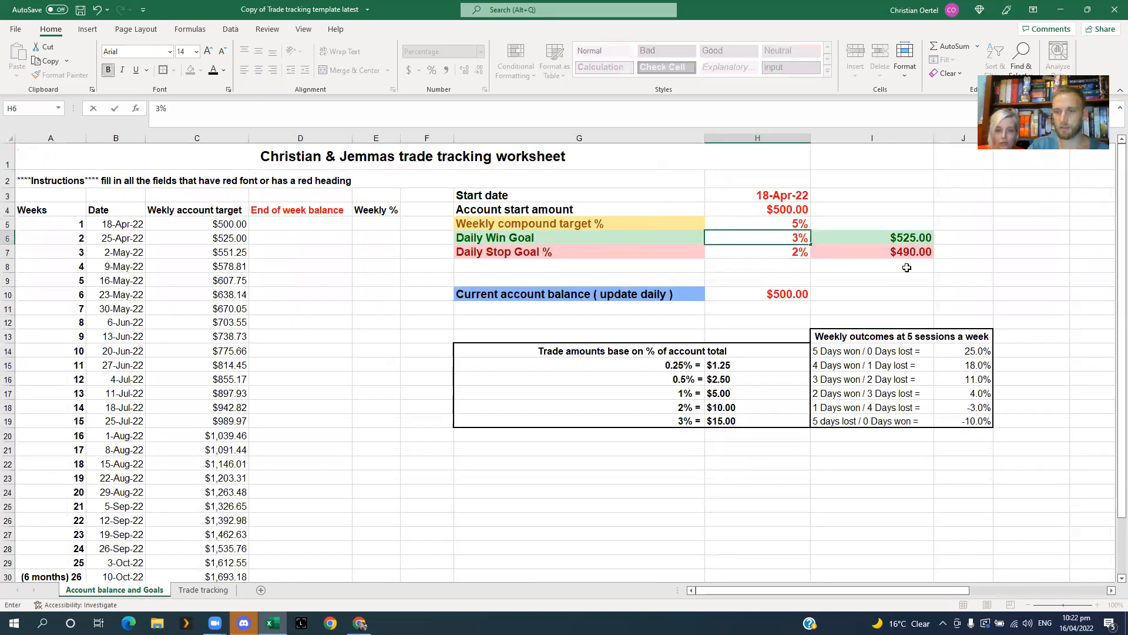
key("Return")
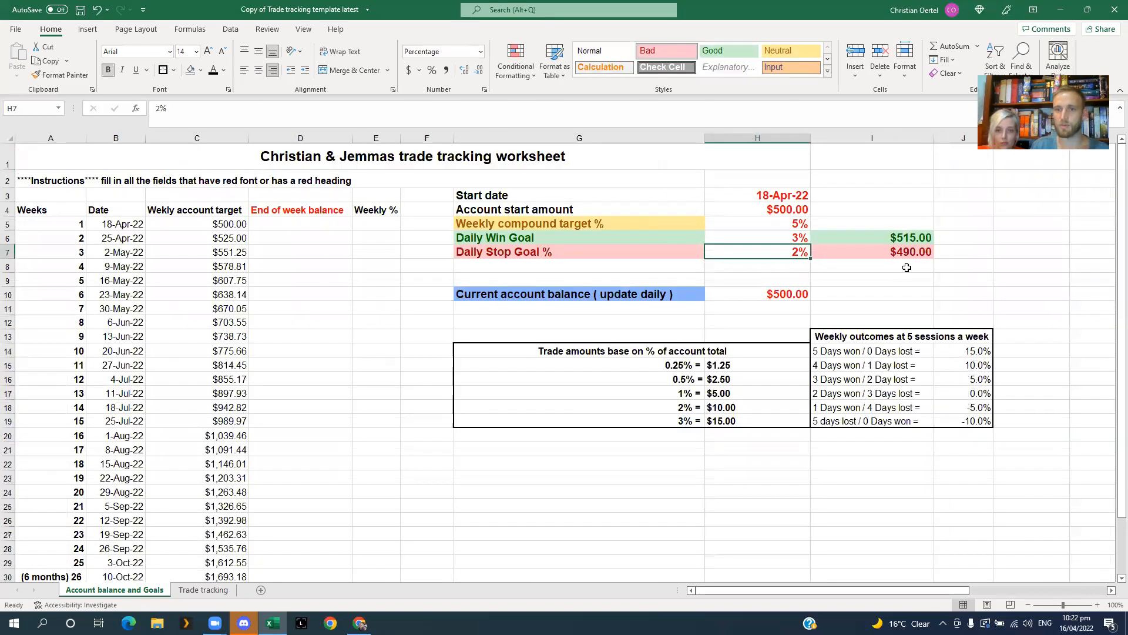
left_click(204, 589)
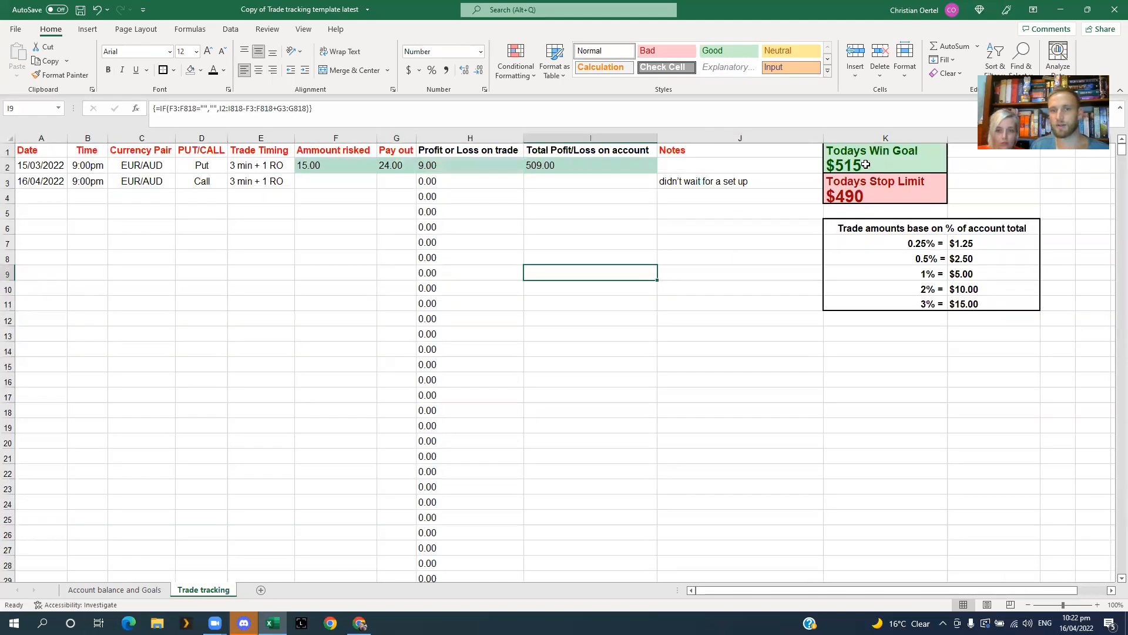
left_click(535, 167)
left_click(284, 224)
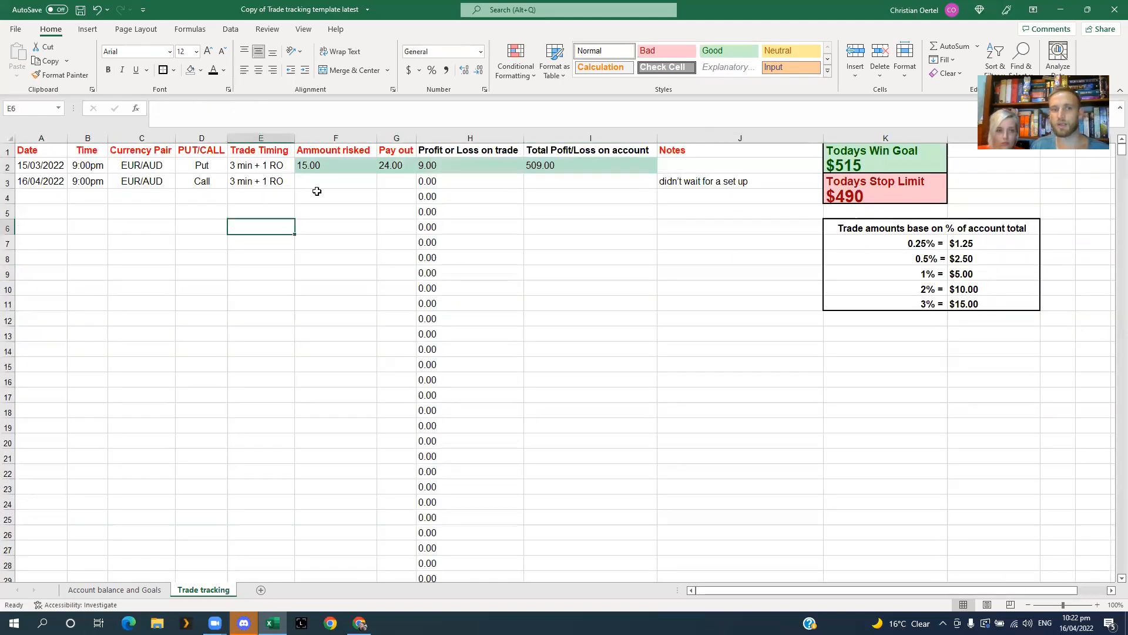
Step: Enter 10 as the second trade's amount risked and 0 as its pay out
left_click(304, 186)
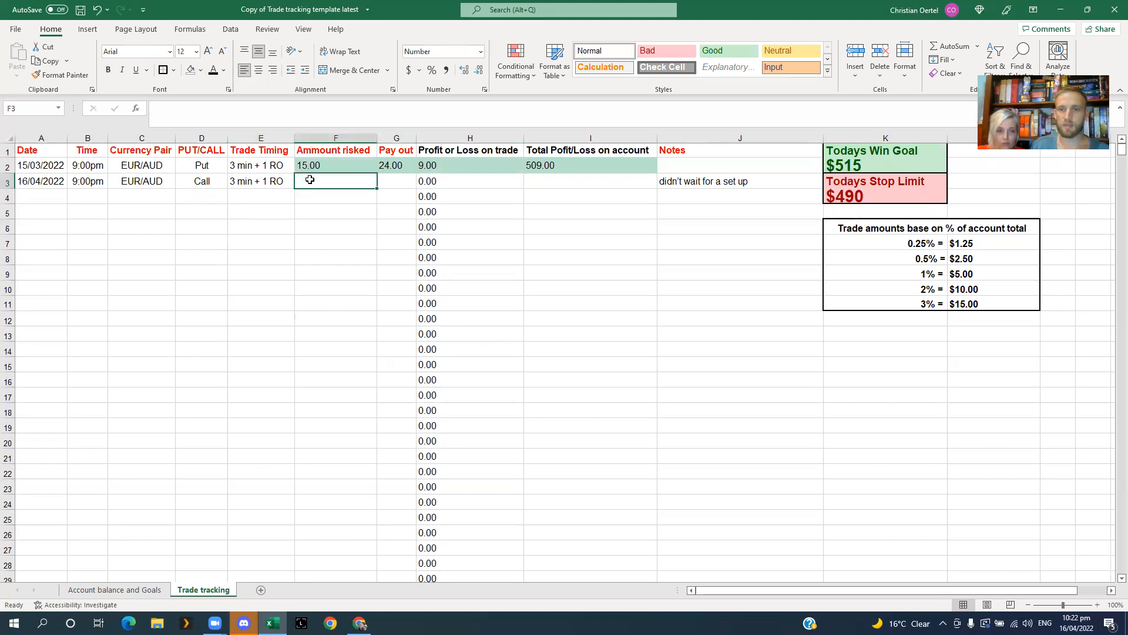
type("10")
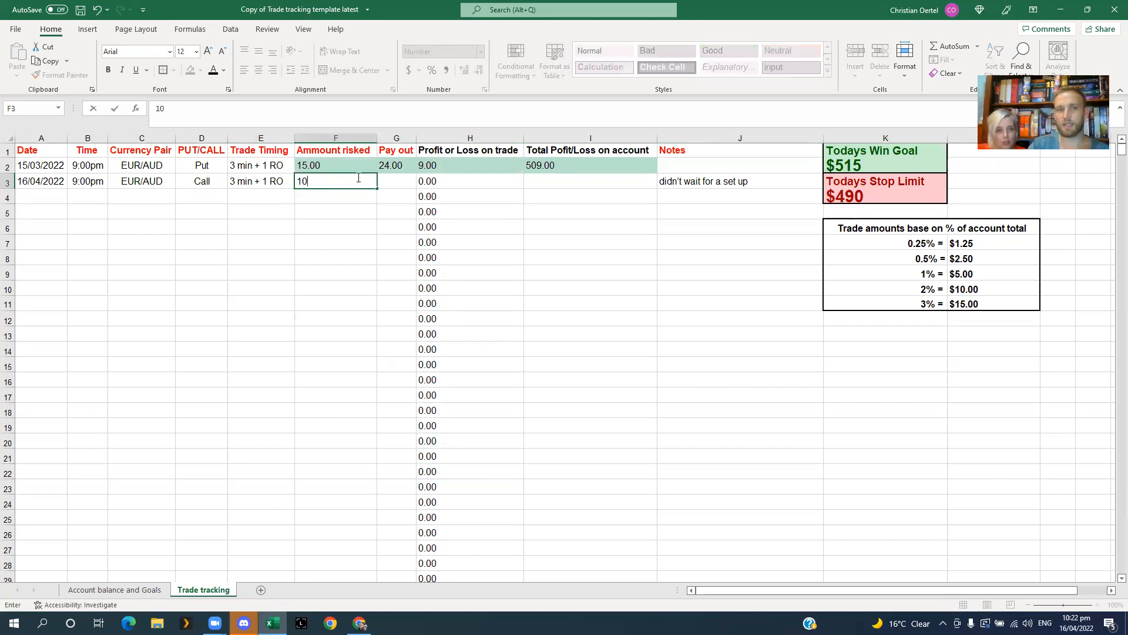
key("Return")
left_click(408, 177)
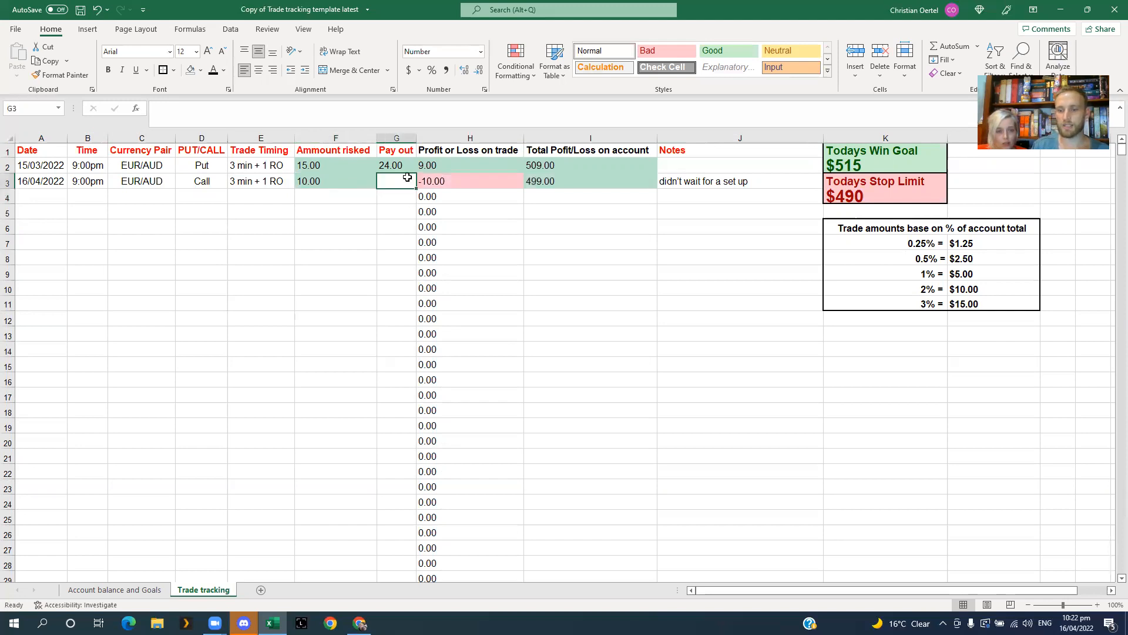
type("0")
key("Return")
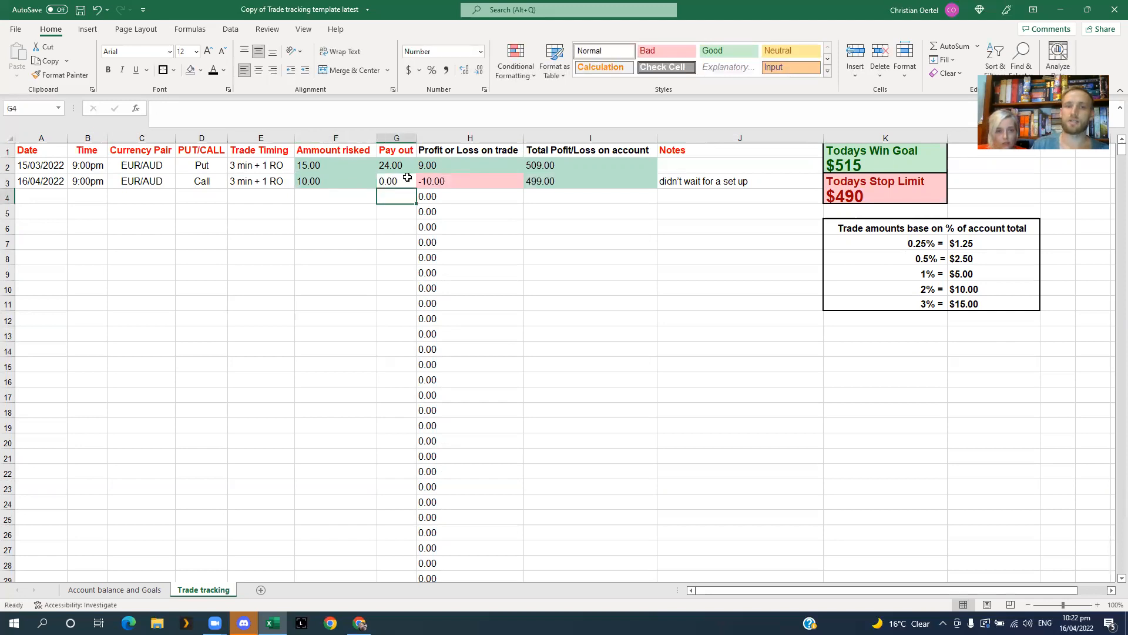
Step: Review the second trade's profit or loss and the total profit/loss on account
left_click(532, 243)
left_click(441, 181)
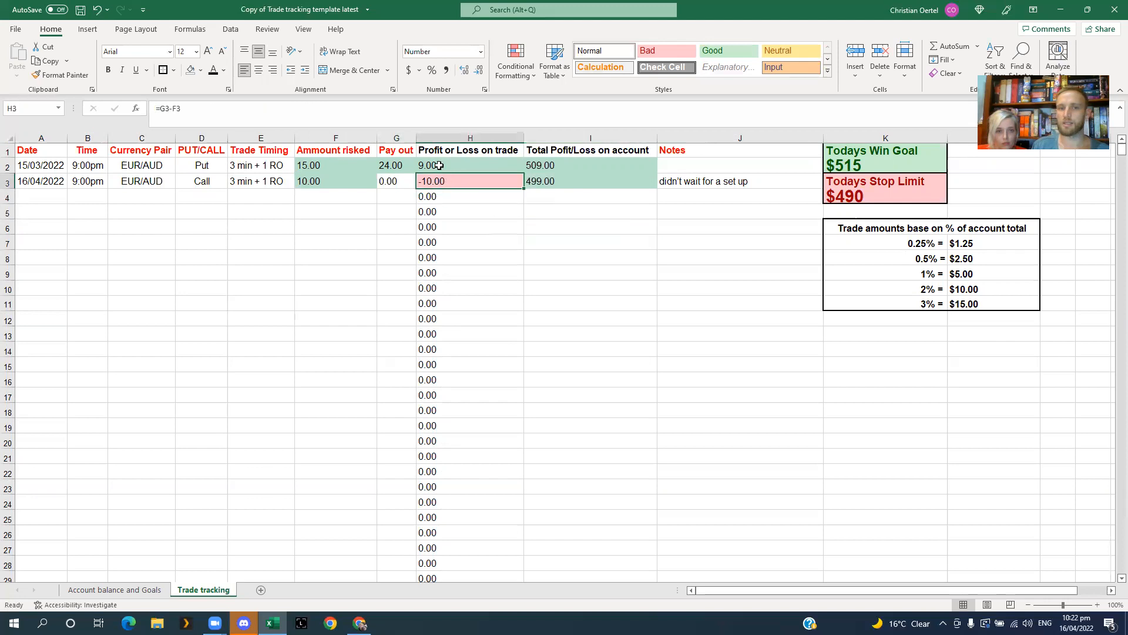
left_click(547, 180)
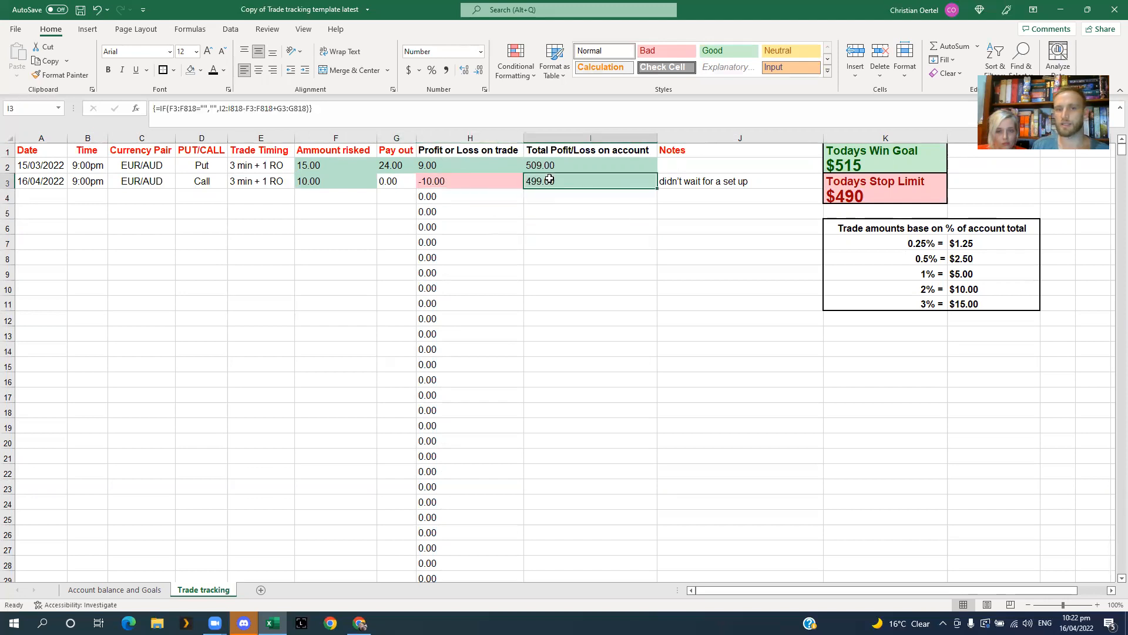
left_click(543, 211)
left_click(546, 183)
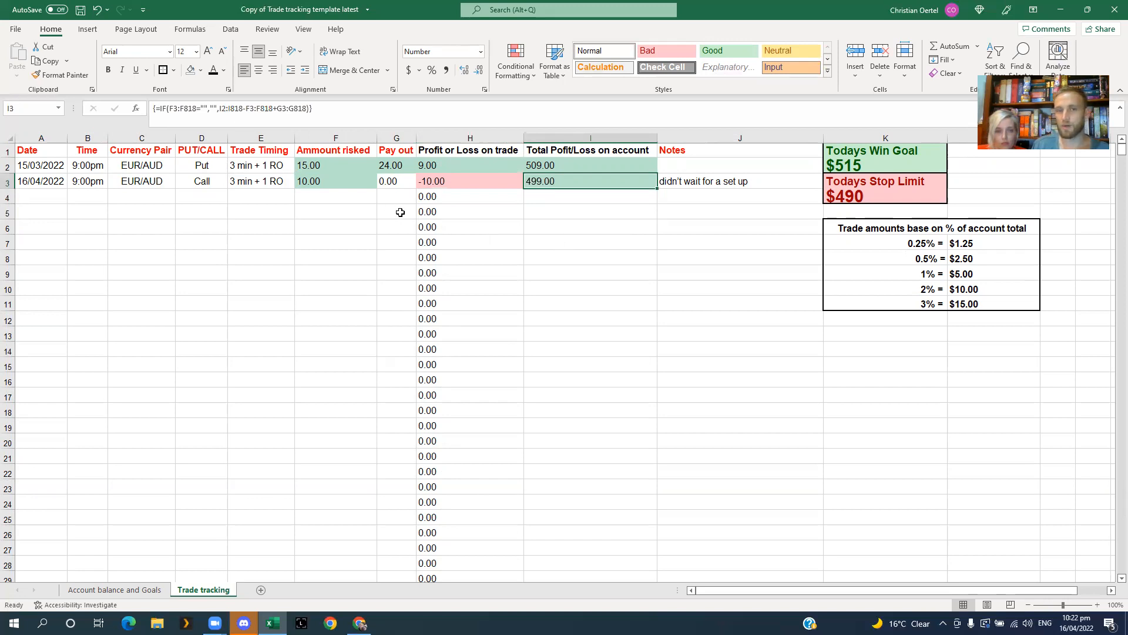
Step: Re-enter 10 as the second trade's amount risked
left_click(310, 184)
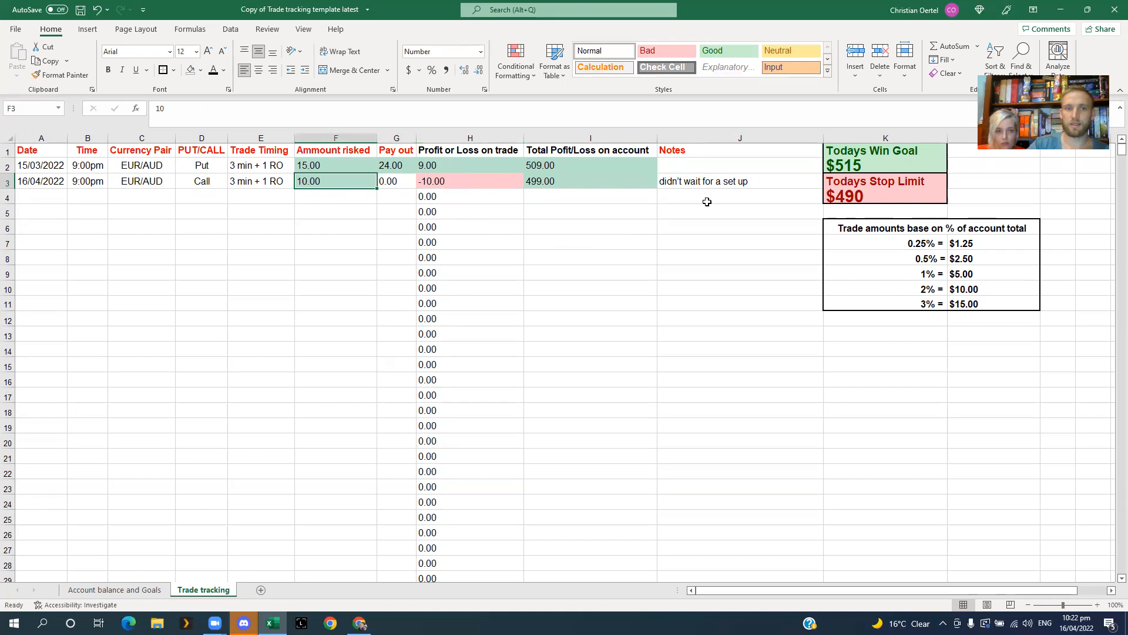
type("10")
left_click(391, 259)
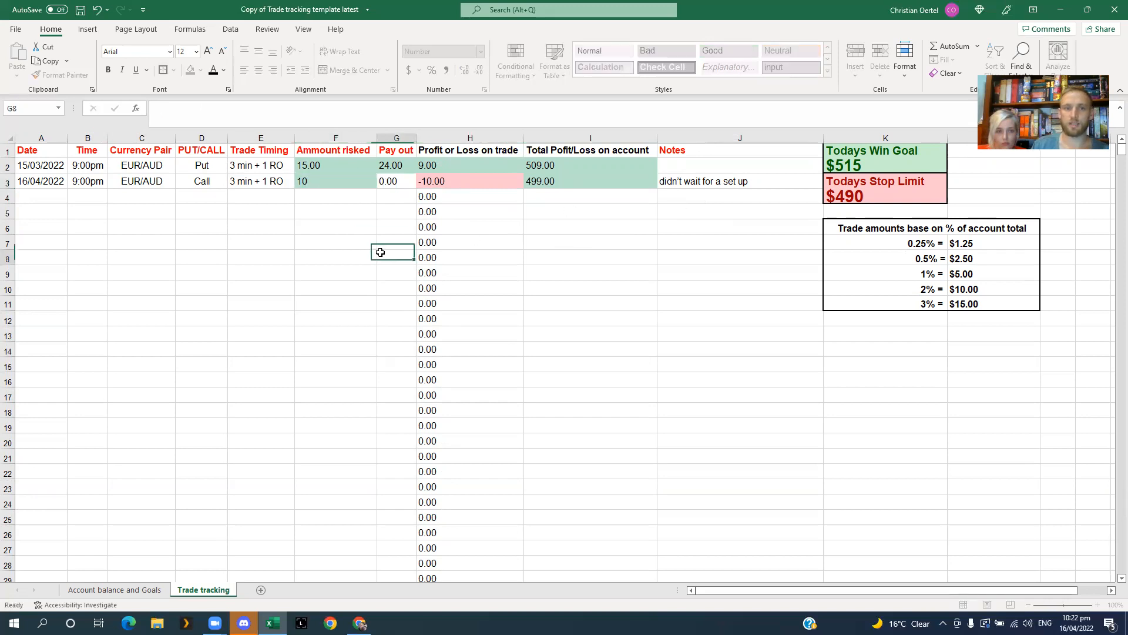
Step: Set the second trade's pay out to 17.5 and compare the account total with Todays Win Goal
left_click(386, 182)
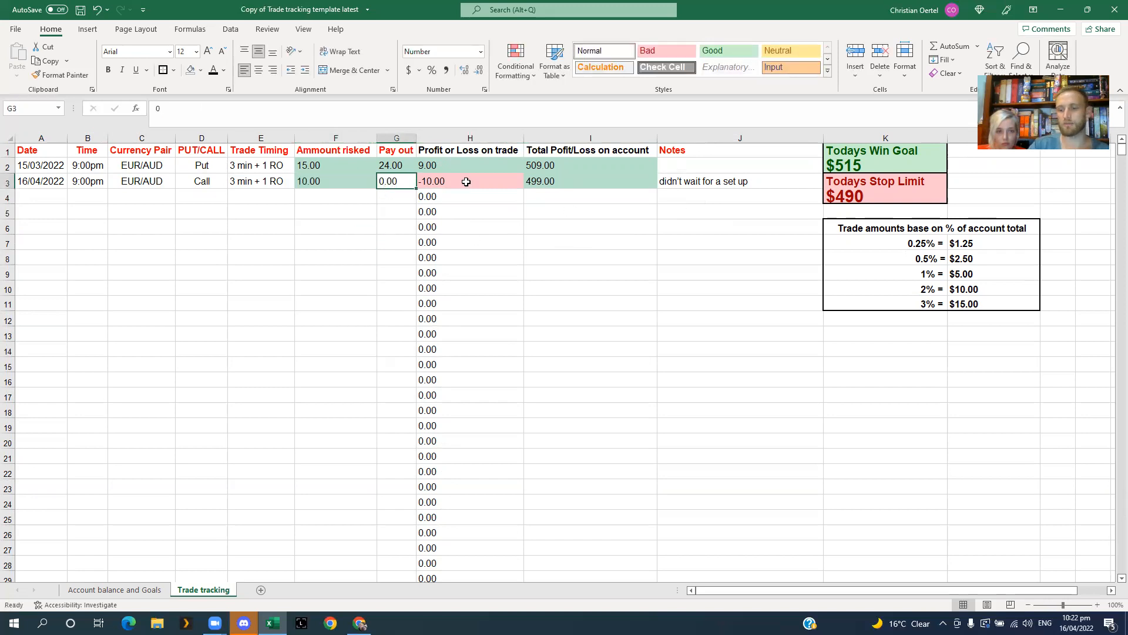
type("1")
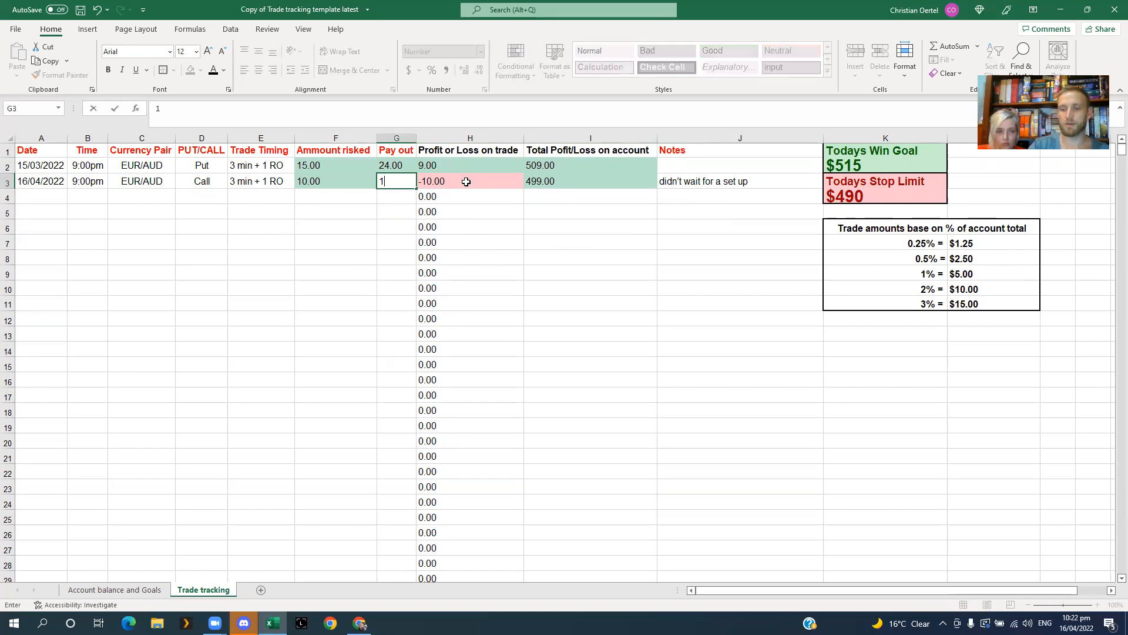
type("7.5")
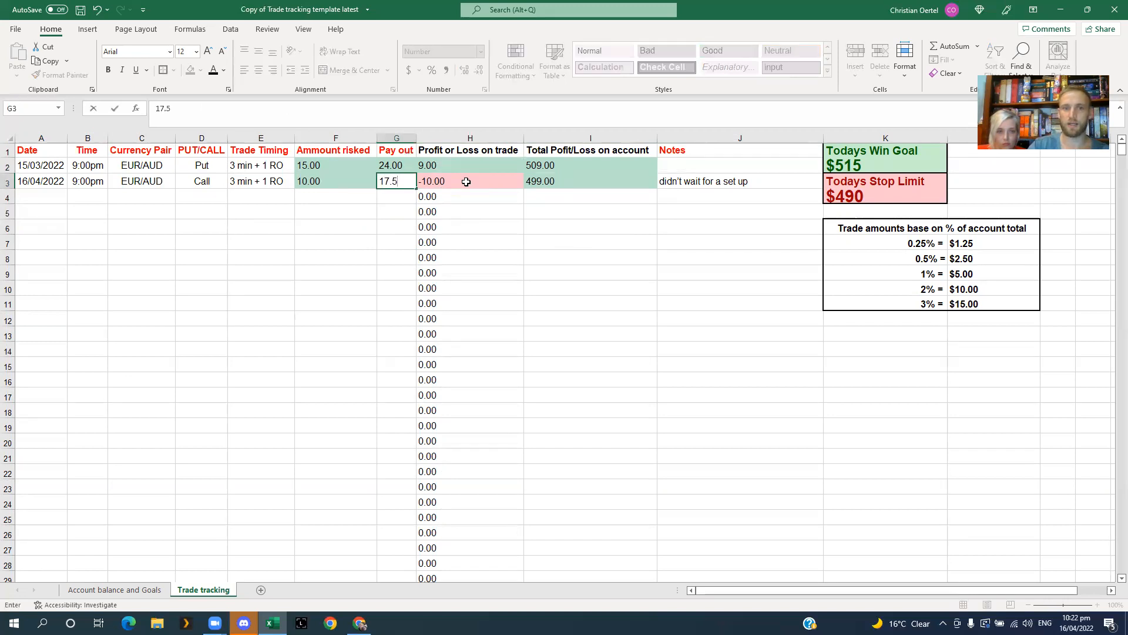
key("Return")
left_click(543, 275)
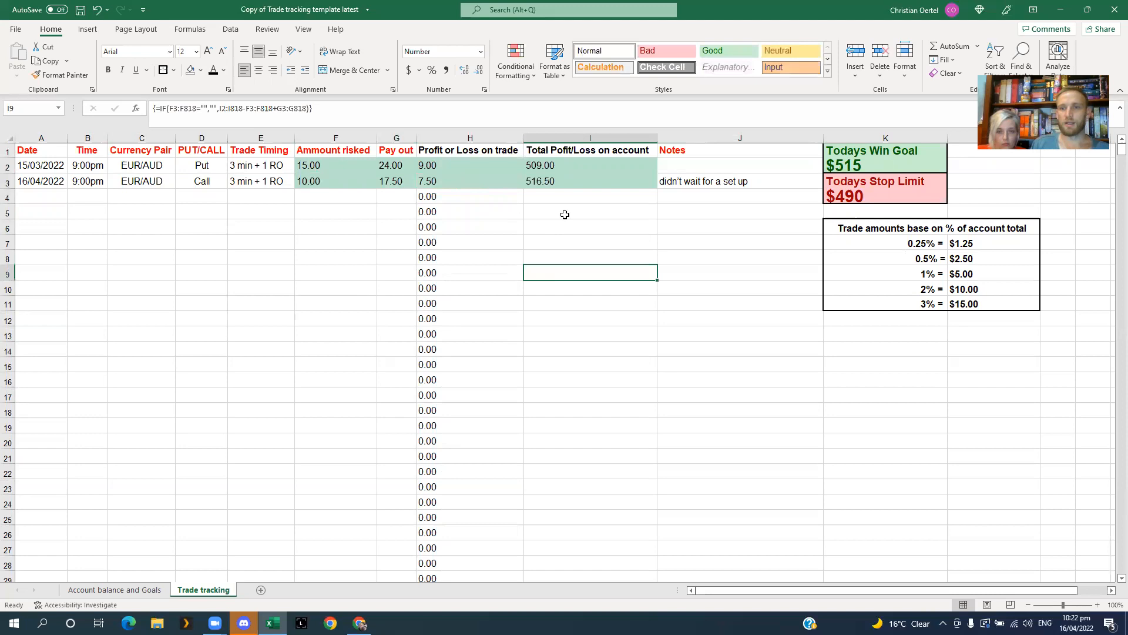
left_click(550, 187)
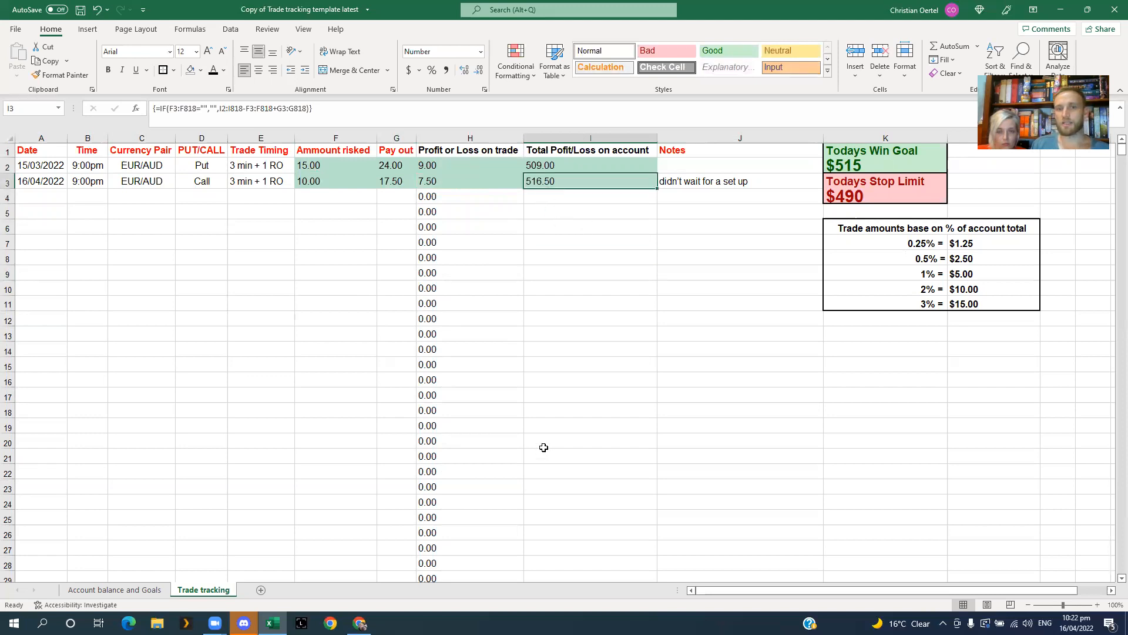
left_click(859, 165)
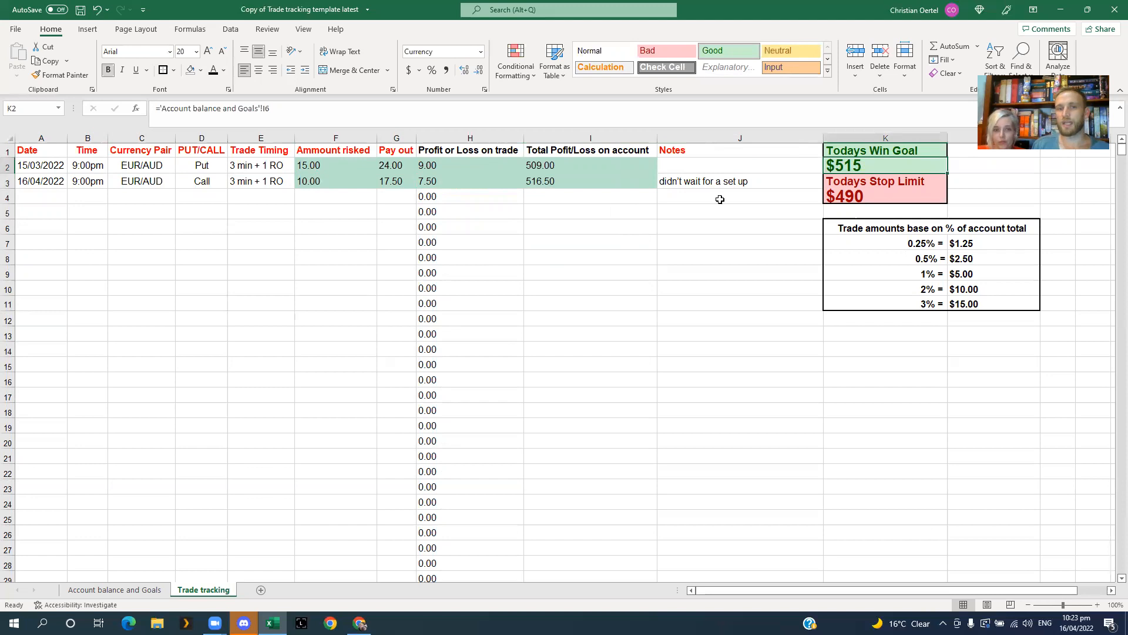
left_click(549, 183)
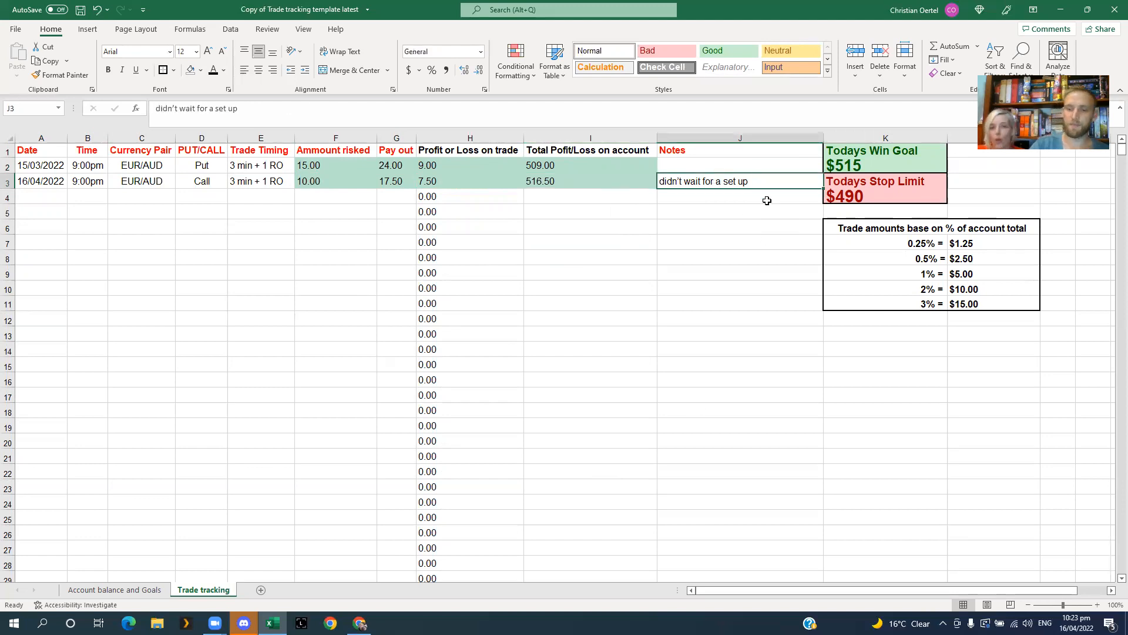
Step: Delete the second trade's note about not waiting for a set up
key("Delete")
left_click(595, 317)
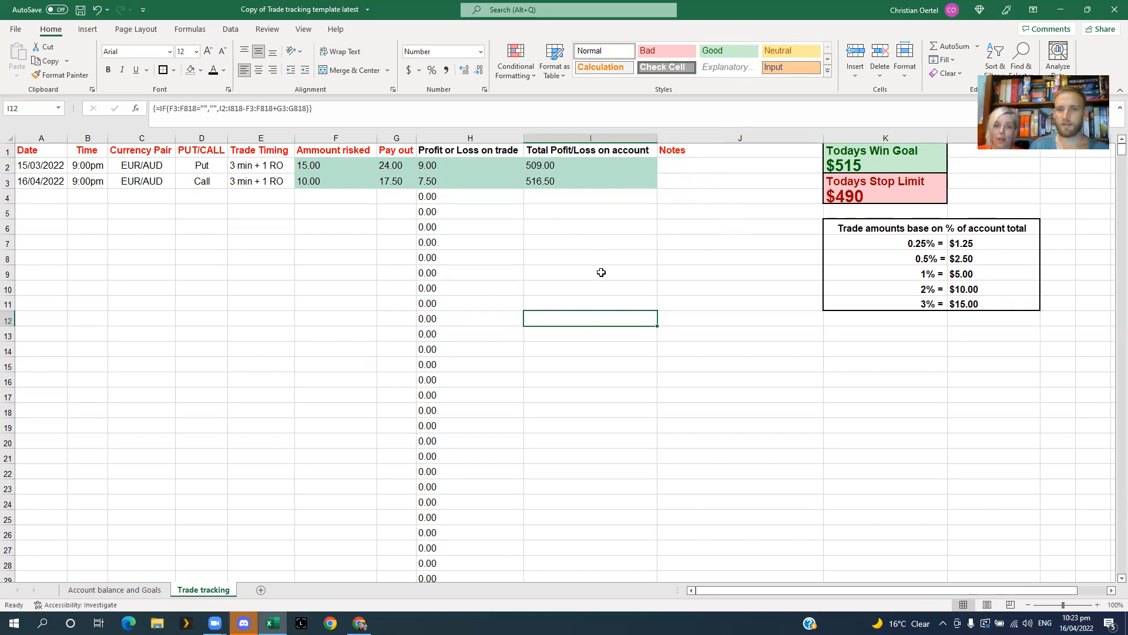
left_click(559, 237)
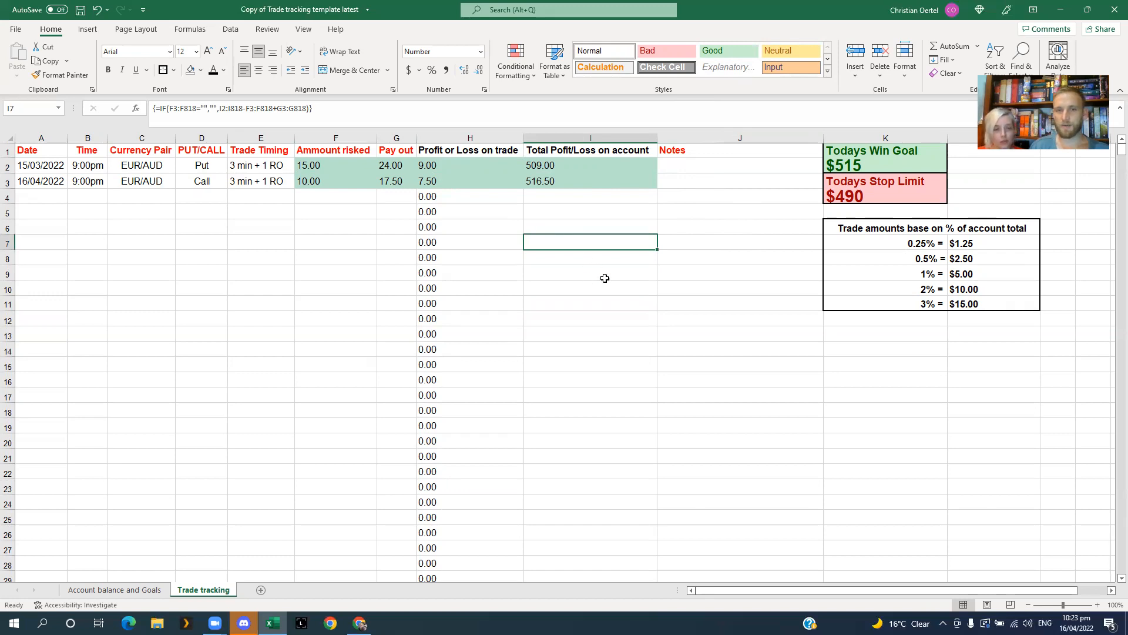
left_click(684, 166)
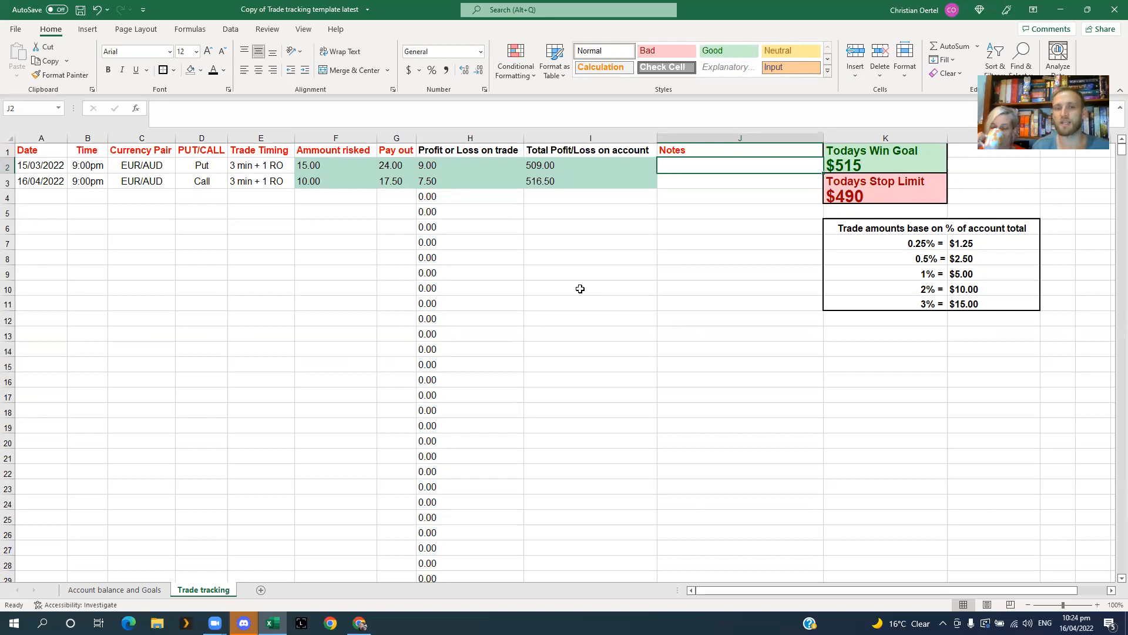
left_click(552, 212)
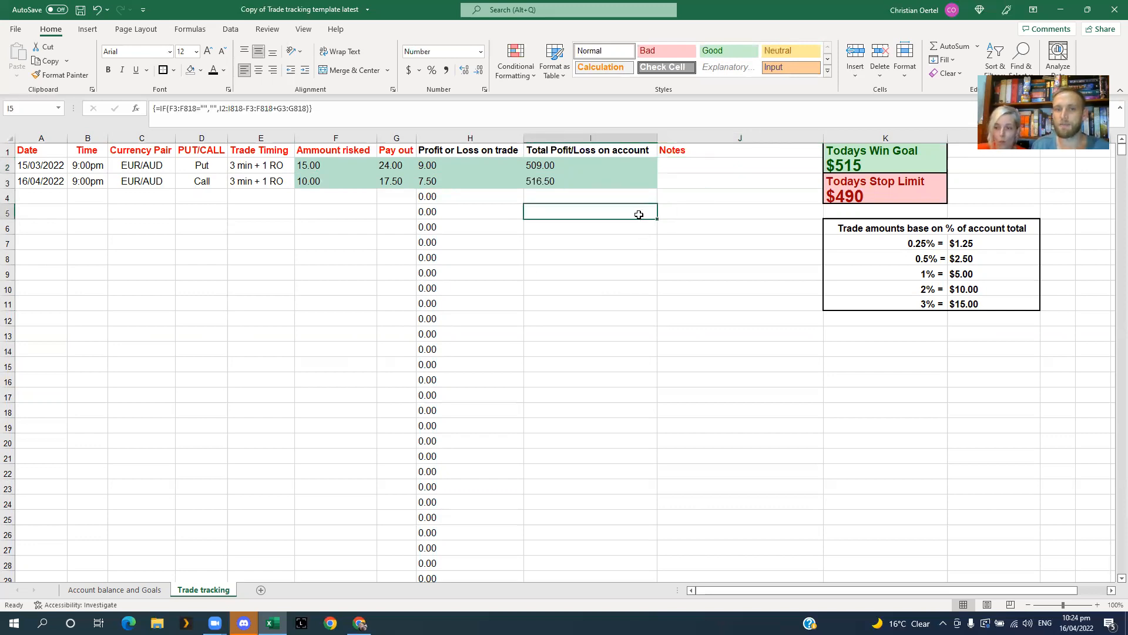
left_click(676, 167)
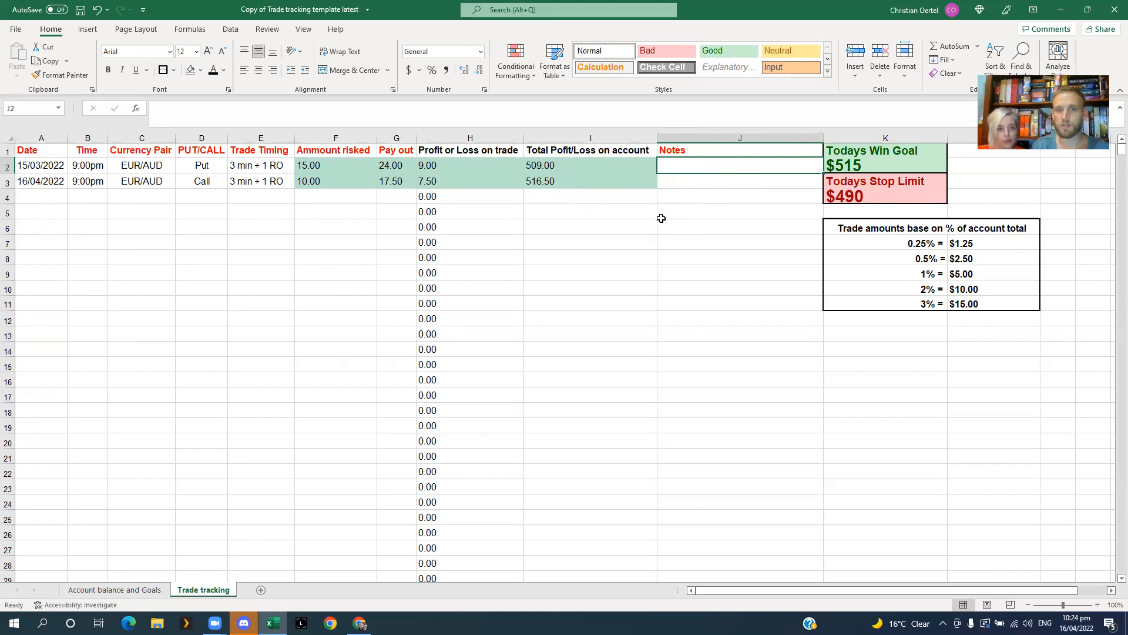
Step: Set the second trade's amount risked to 15
left_click(322, 180)
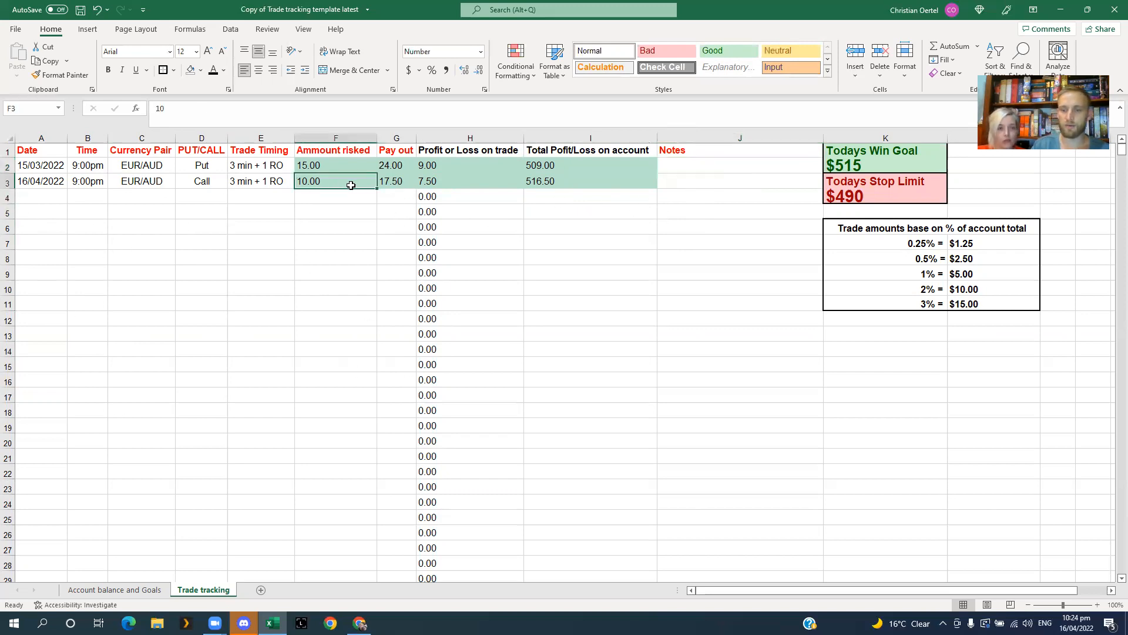
type("15")
key("Return")
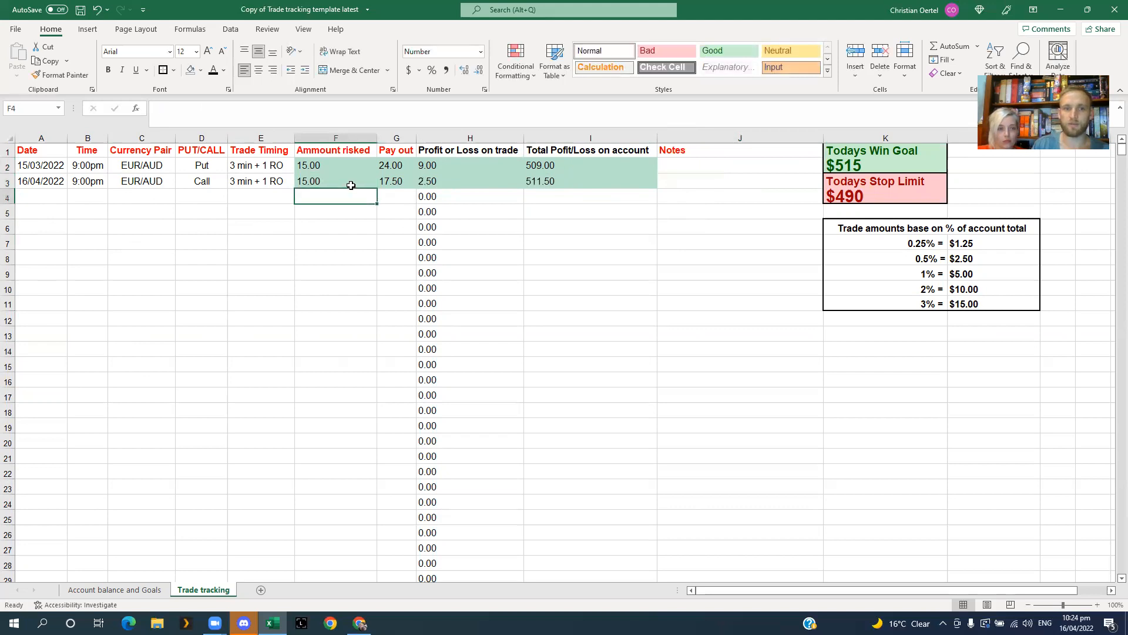
Step: Change the second trade's Trade Timing to 3 min + 2 RO
left_click(268, 182)
double_click(268, 183)
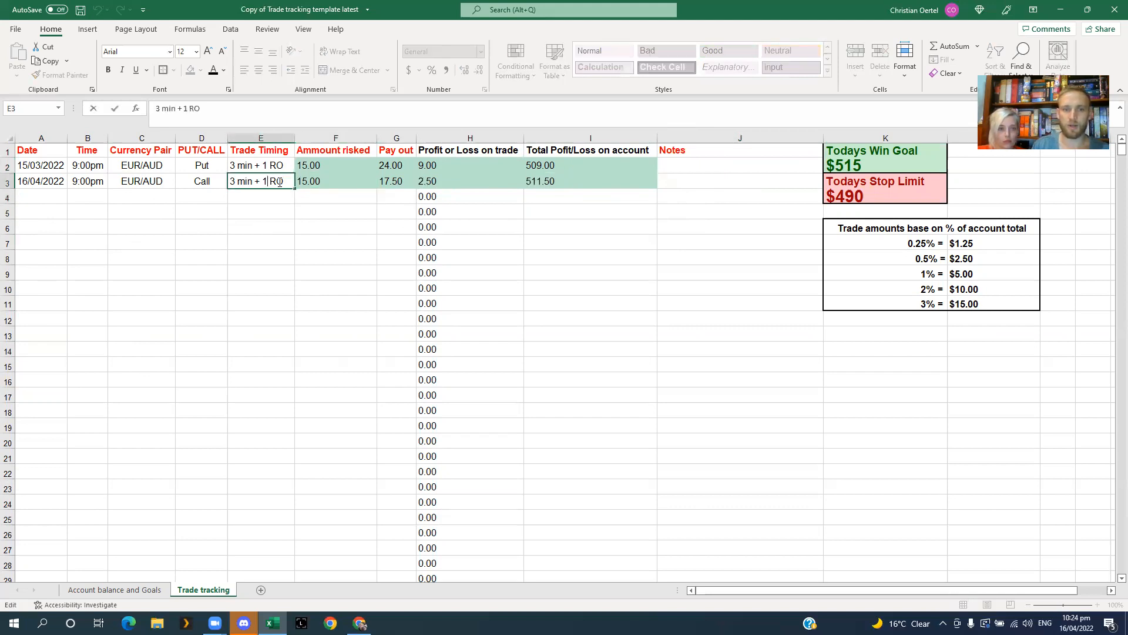
key("BackSpace")
type("2")
key("Return")
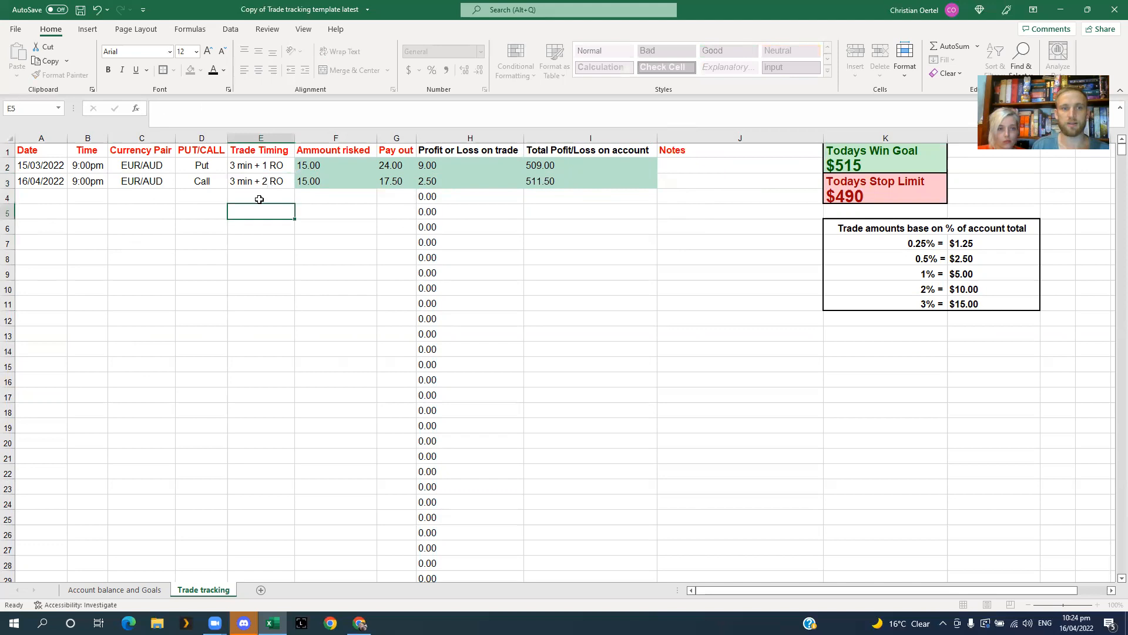
Step: Set the second trade's pay out to 0 and review its profit or loss and the account total
left_click(324, 184)
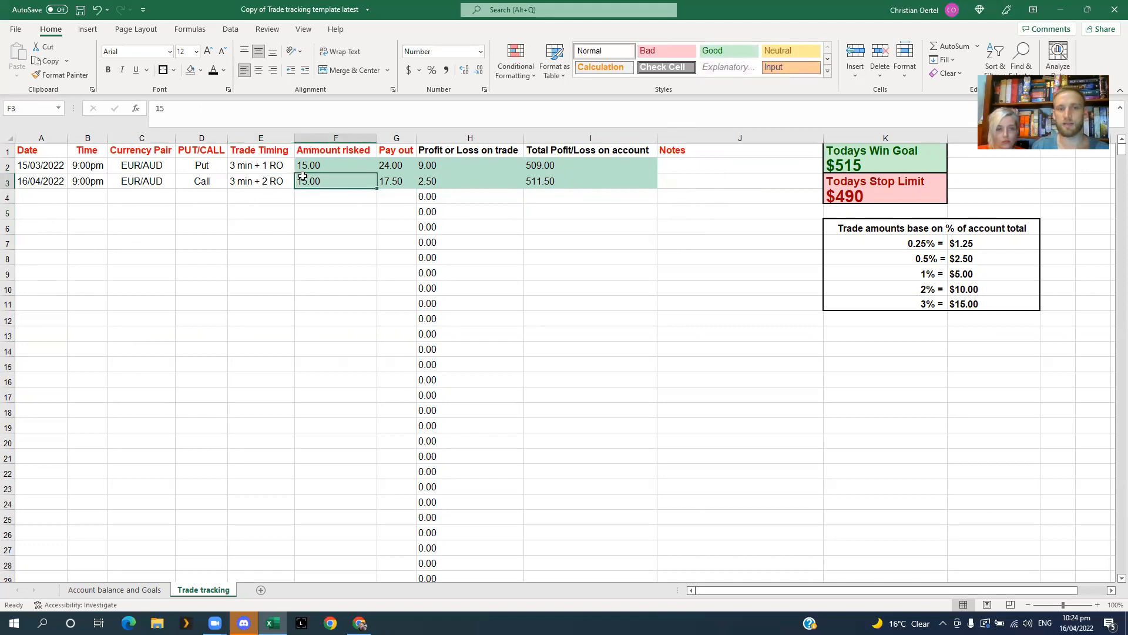
left_click(395, 179)
type("0")
key("ctrl+Return")
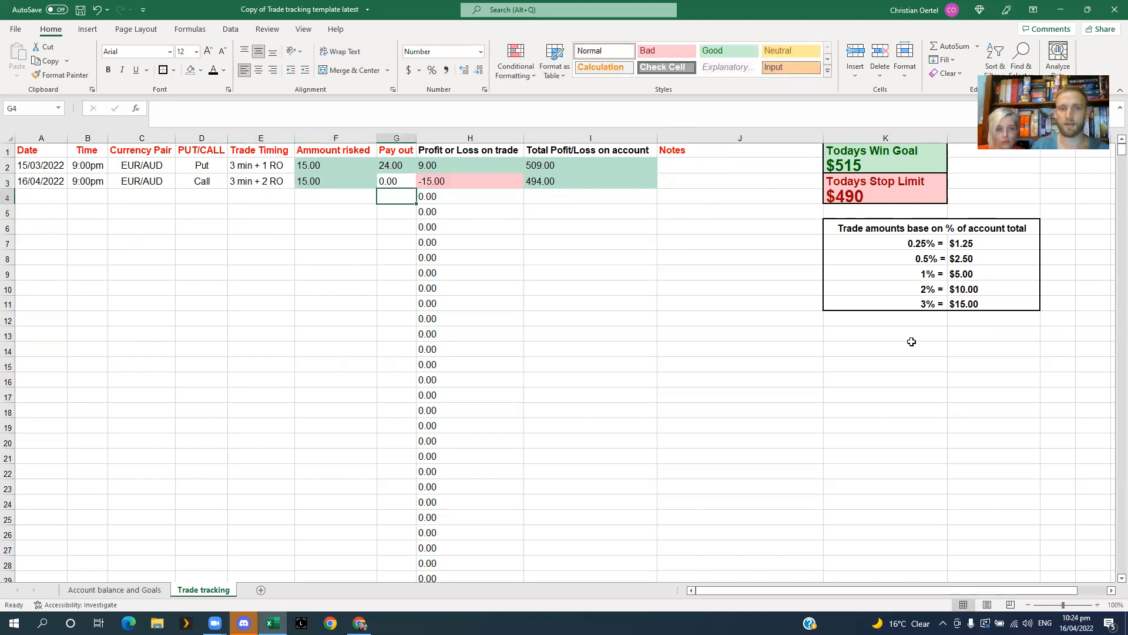
left_click(595, 262)
left_click(463, 181)
left_click(542, 182)
Step: Enter the note "not a great set up" for the second trade
double_click(666, 184)
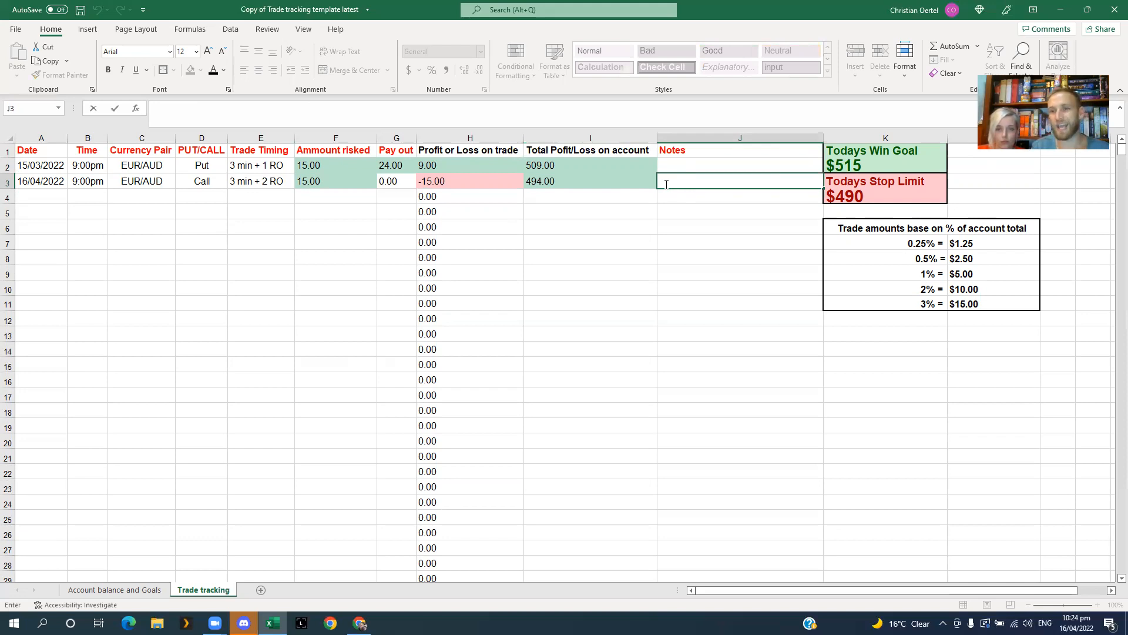
type("not a grea")
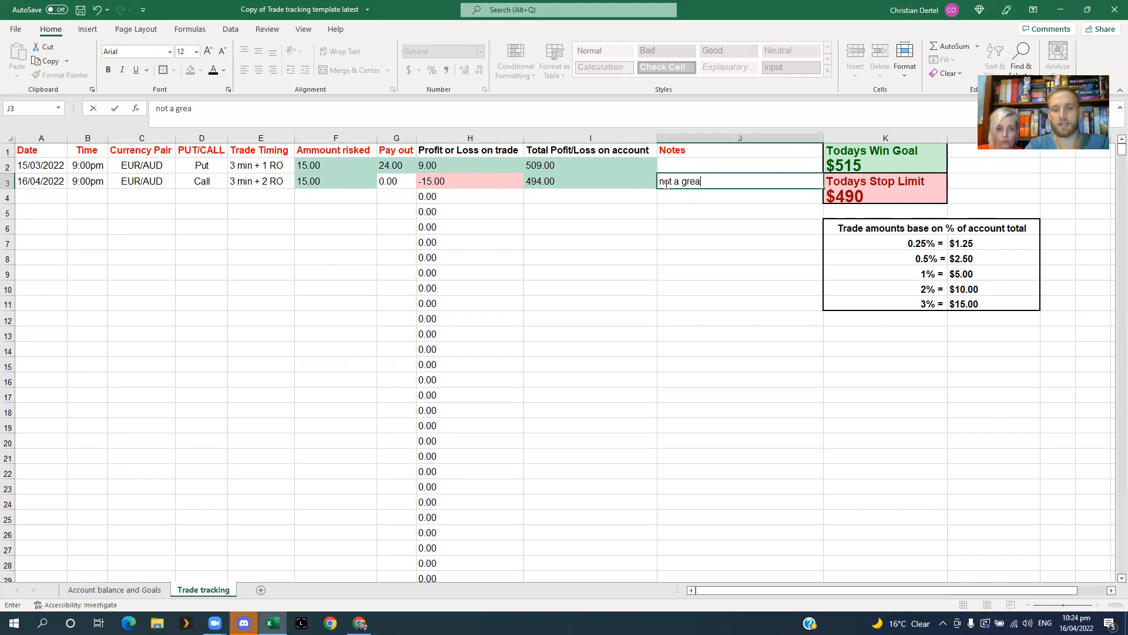
type("t set up")
key("Return")
left_click(702, 335)
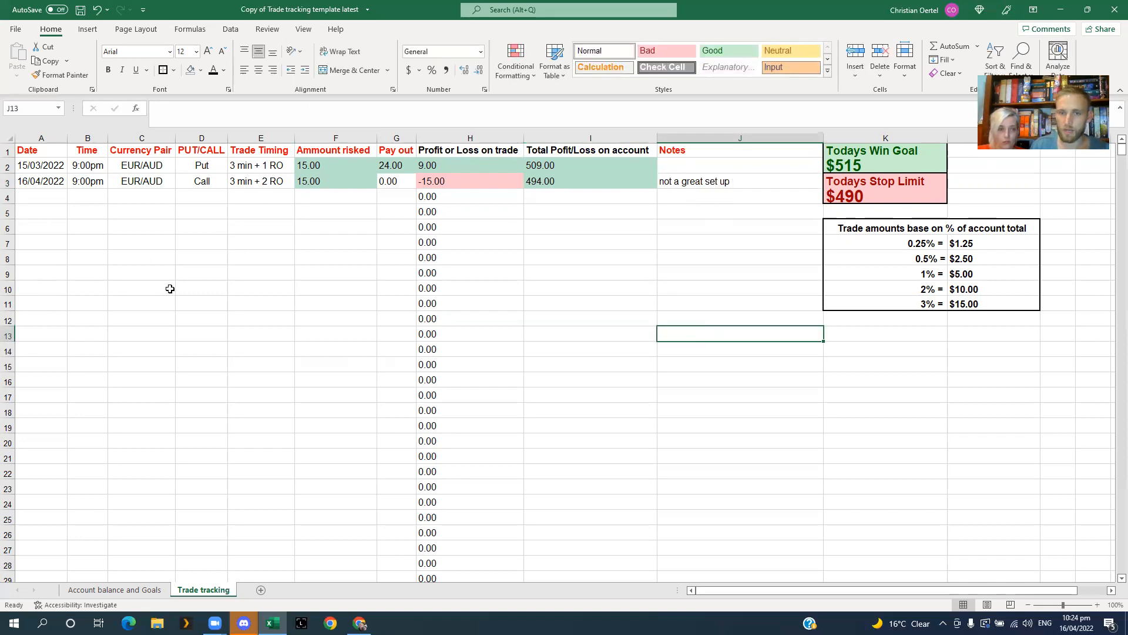
left_click(692, 184)
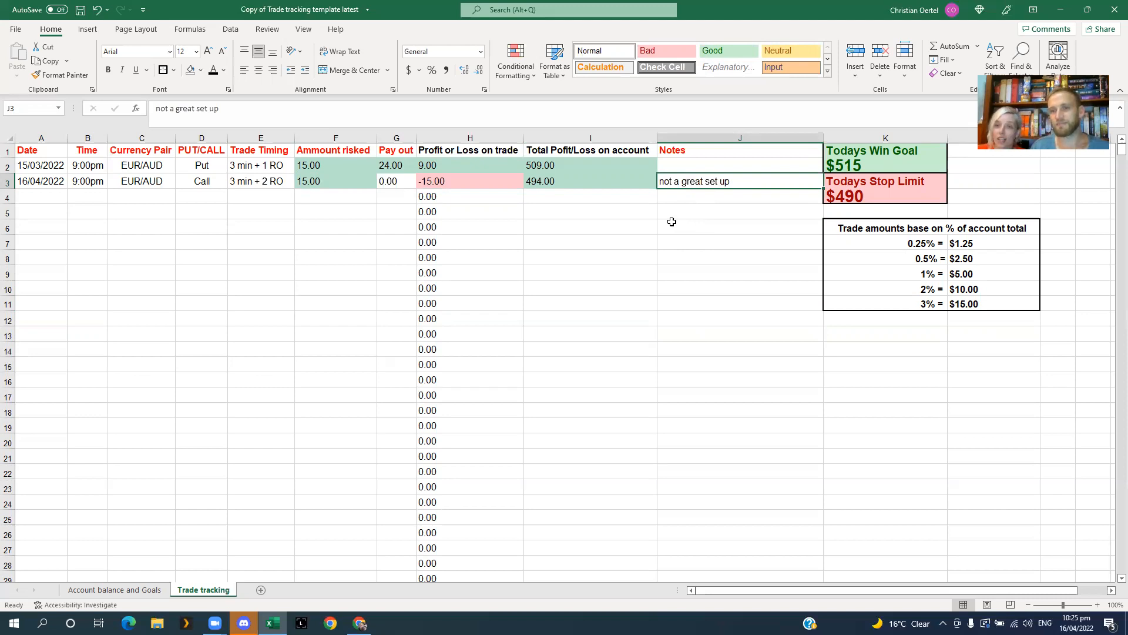
left_click(702, 307)
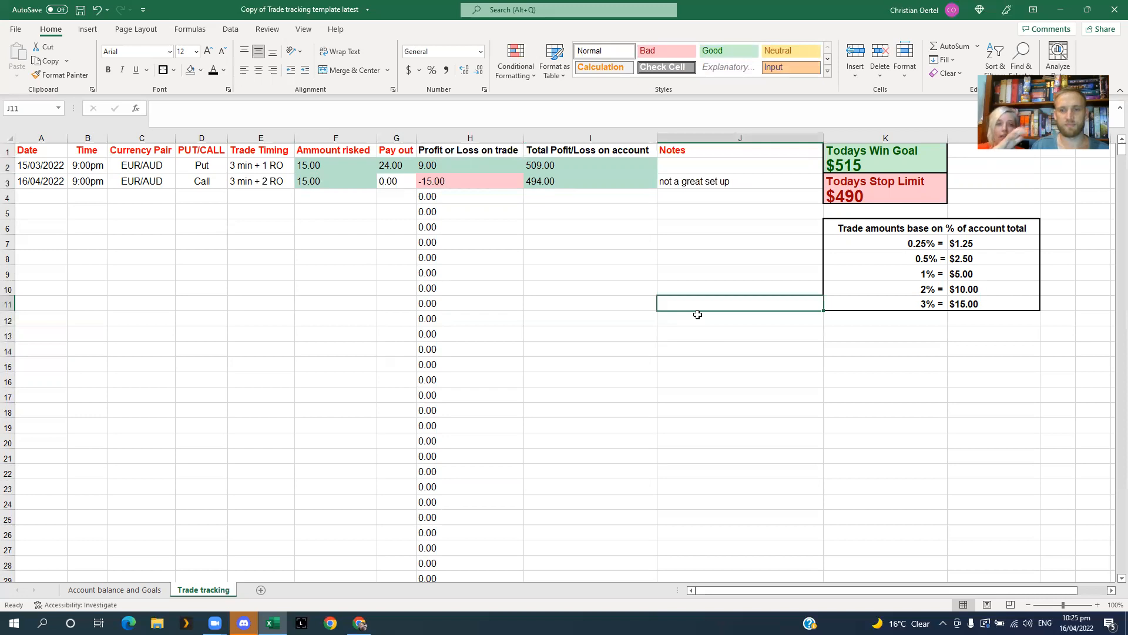
left_click(765, 408)
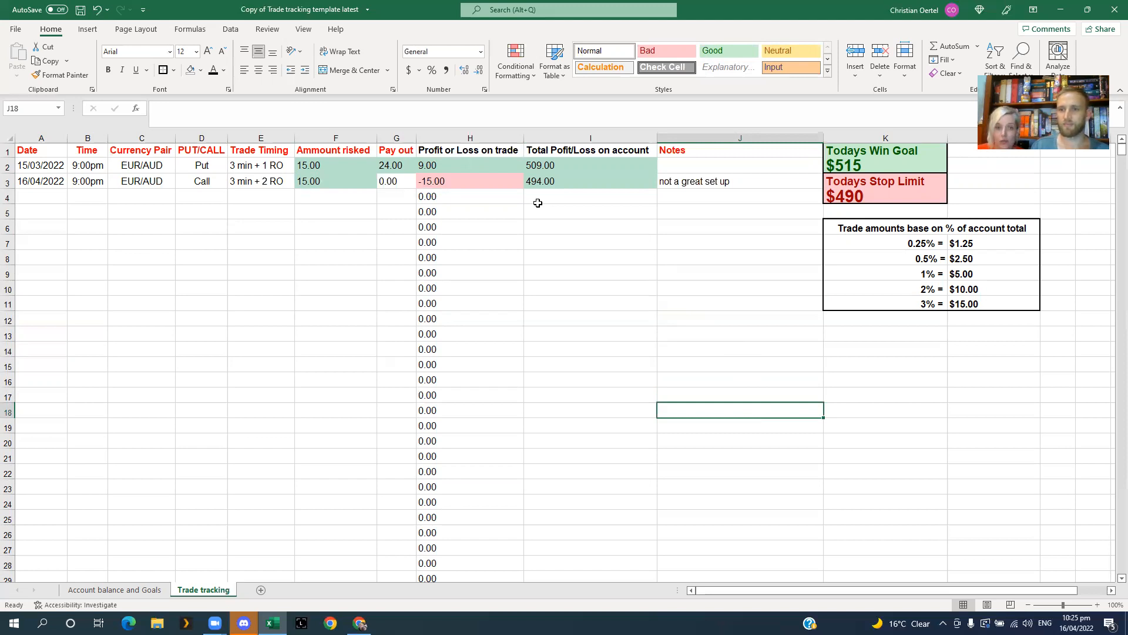
left_click(379, 262)
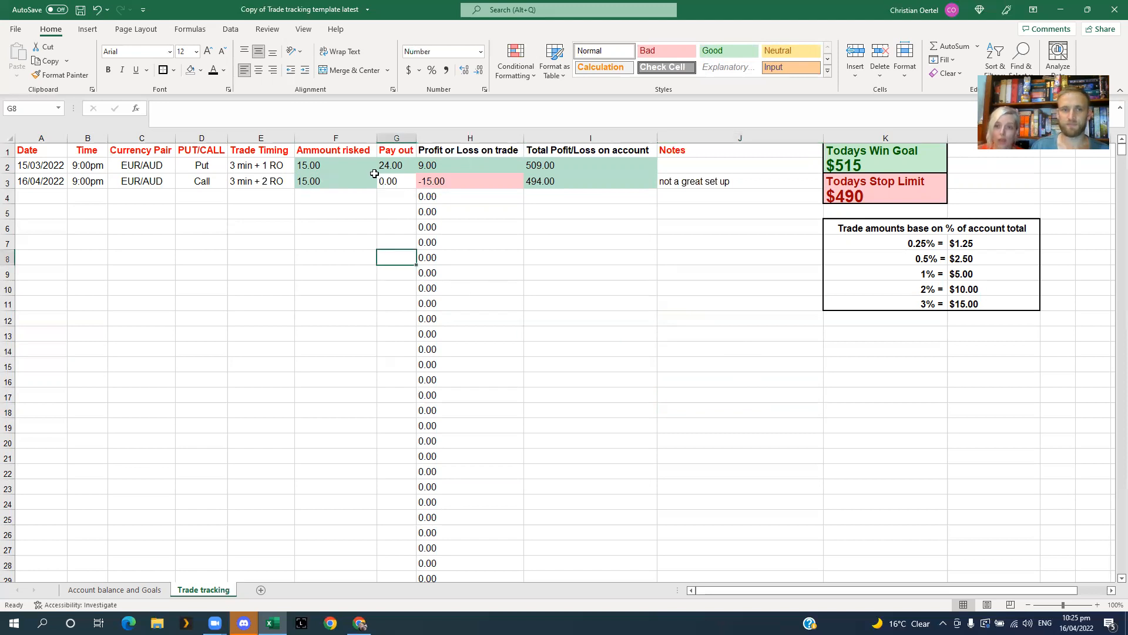
Step: Set the second trade's pay out to 17.5 and its amount risked to 10
left_click(384, 181)
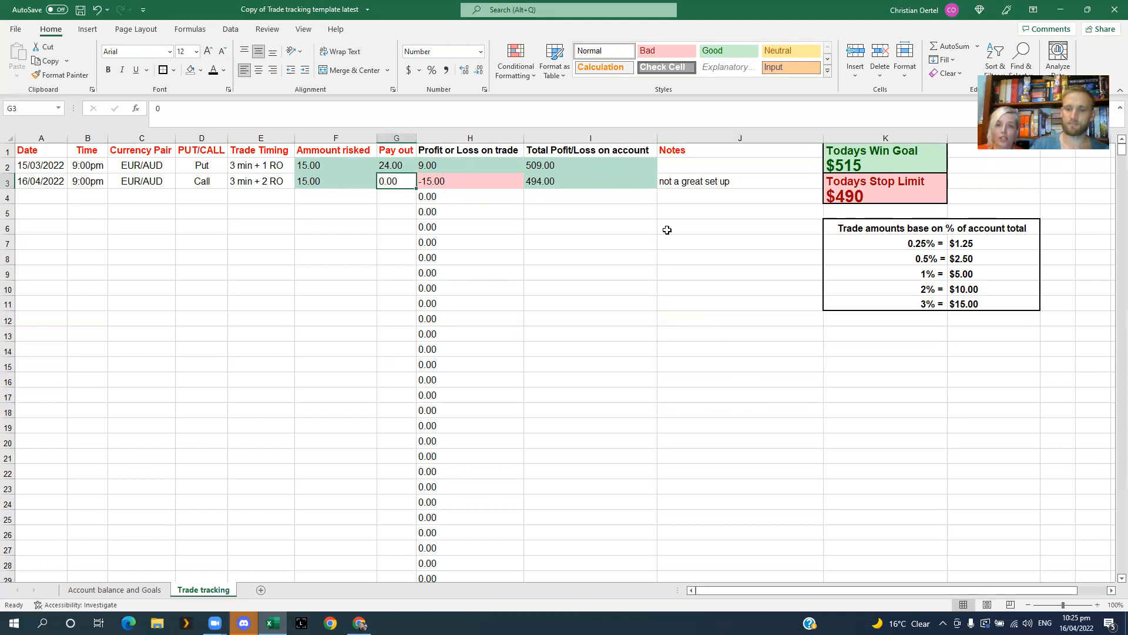
type("17.5")
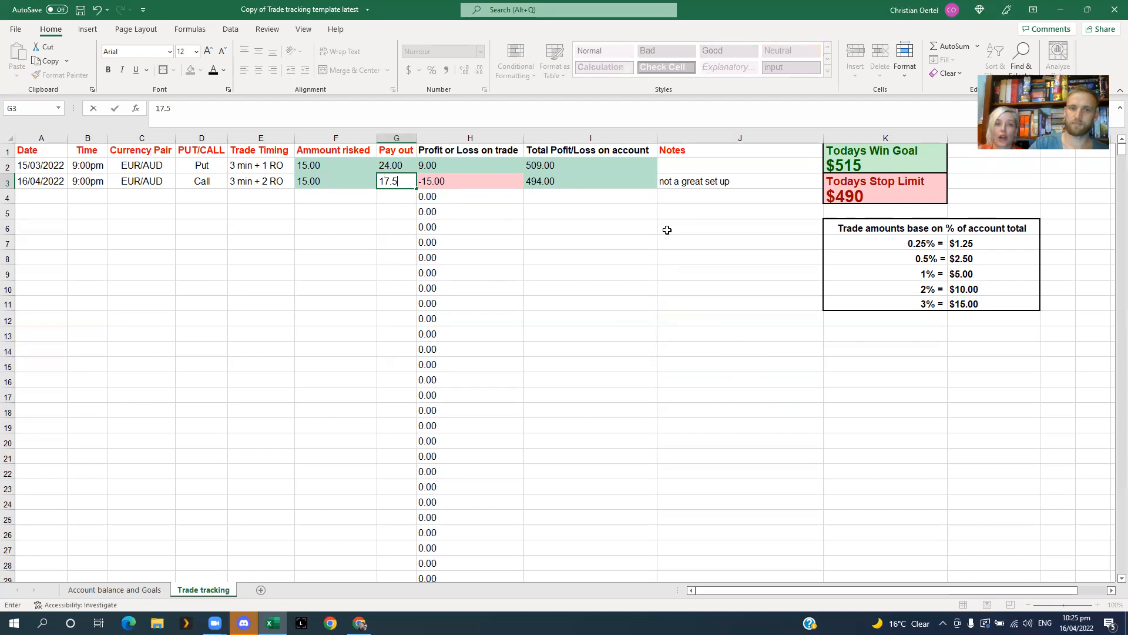
key("Return")
left_click(667, 229)
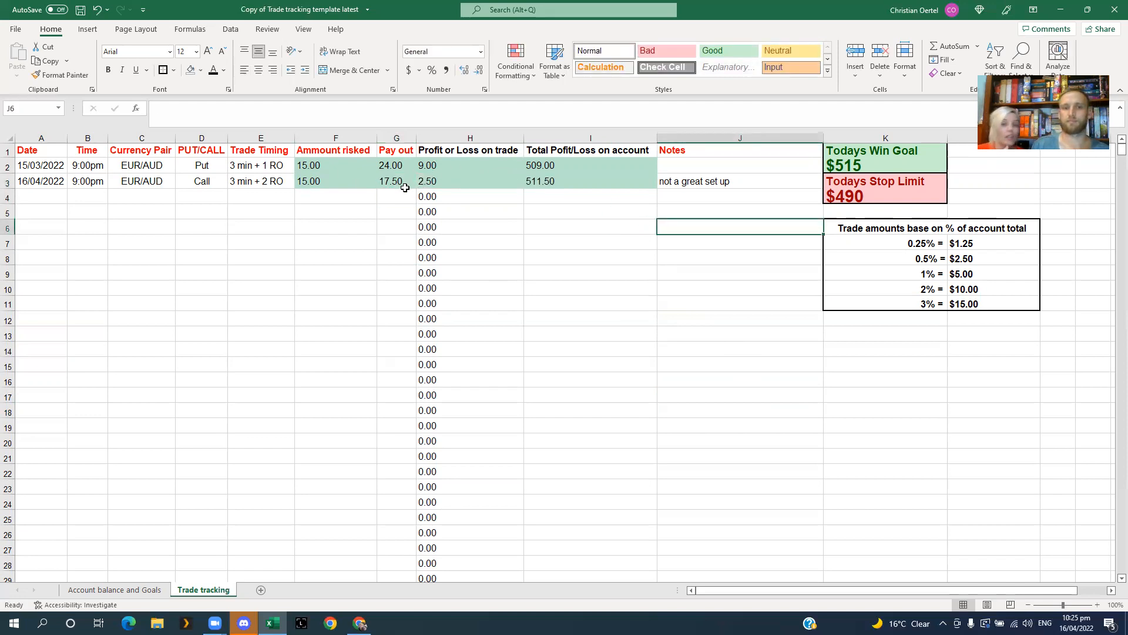
left_click(332, 182)
type("10")
key("Return")
left_click(586, 318)
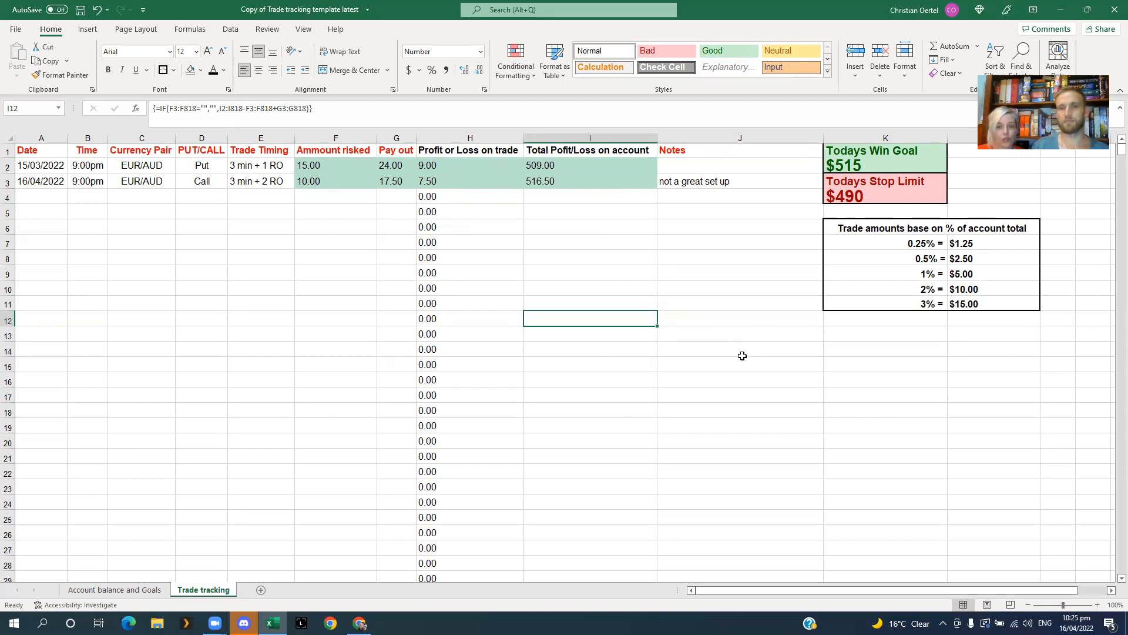
left_click(735, 327)
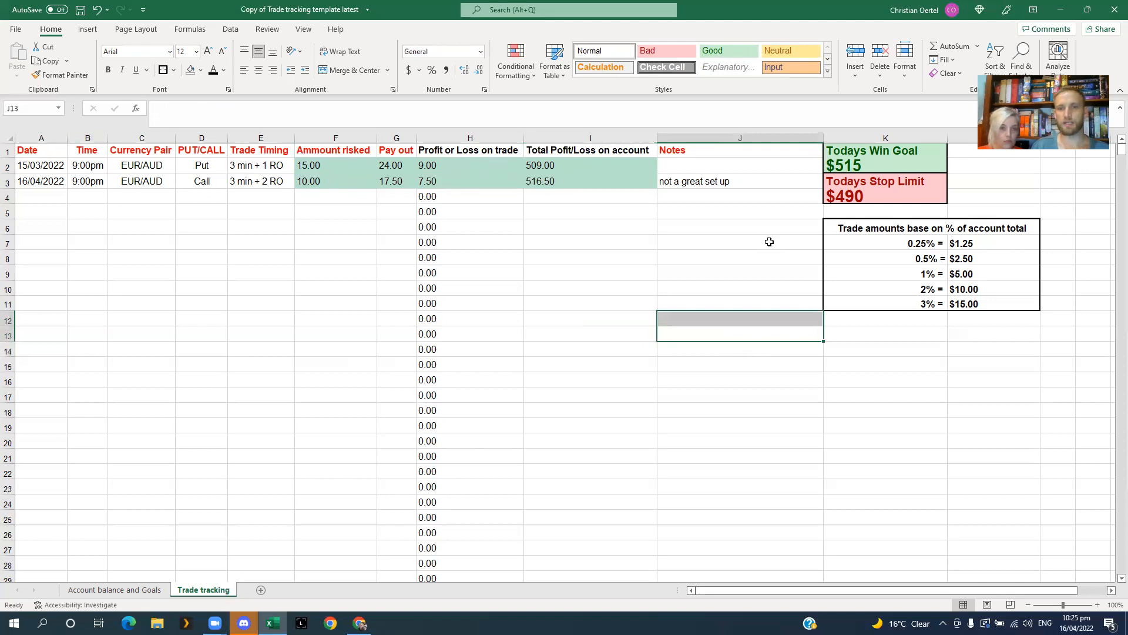
left_click(763, 218)
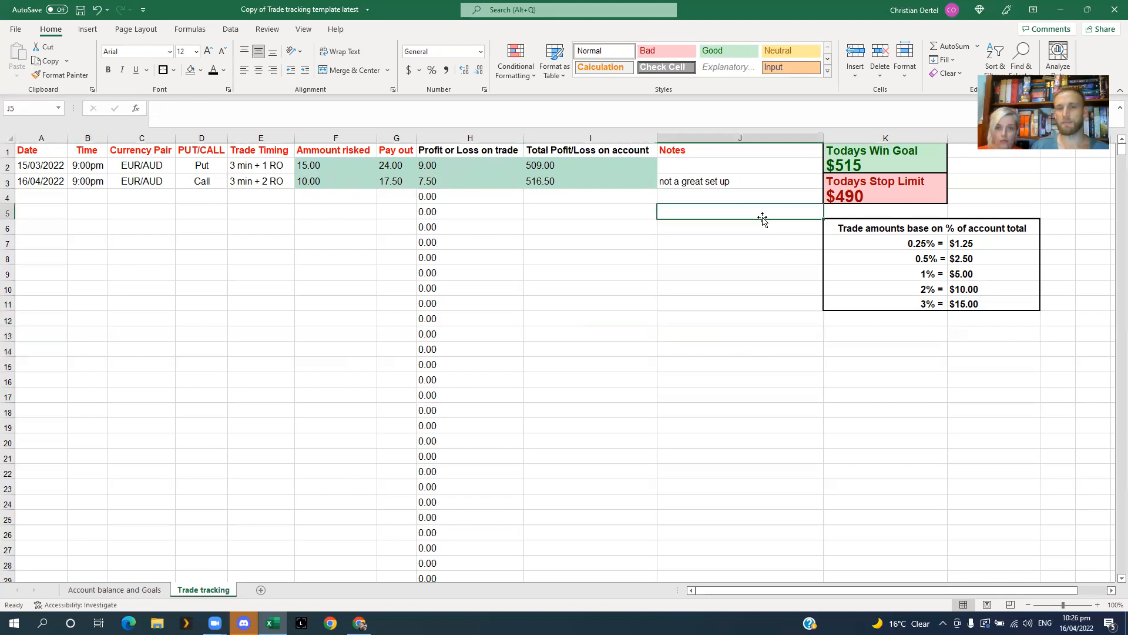
Step: Update the current account balance on the Account balance and Goals sheet to 516.50, matching the latest trade's account total
left_click(573, 183)
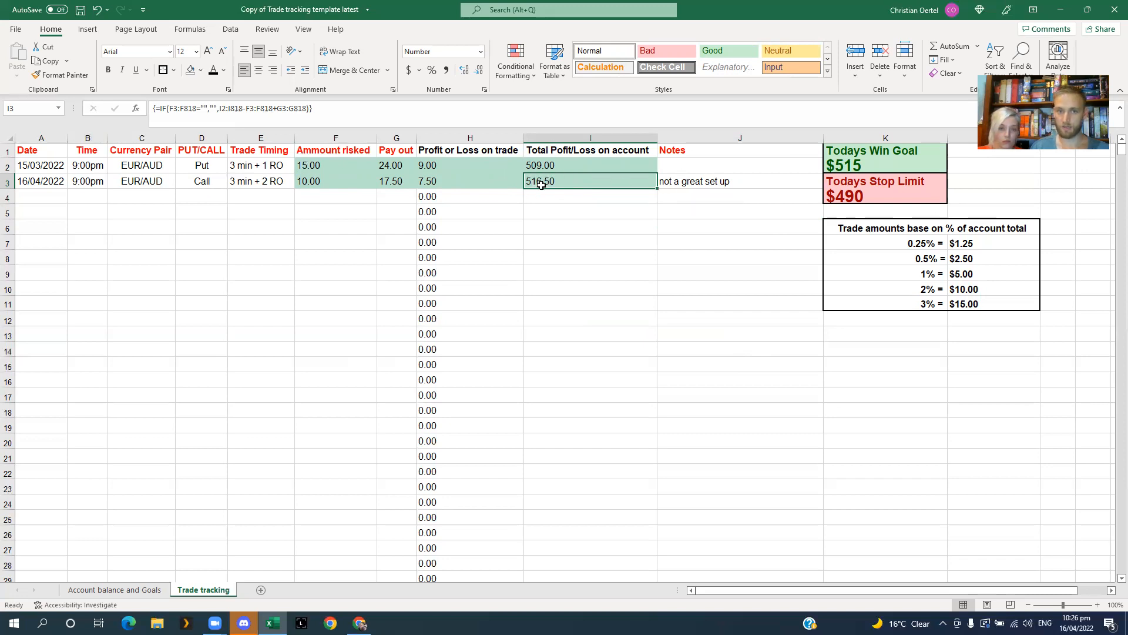
left_click(112, 590)
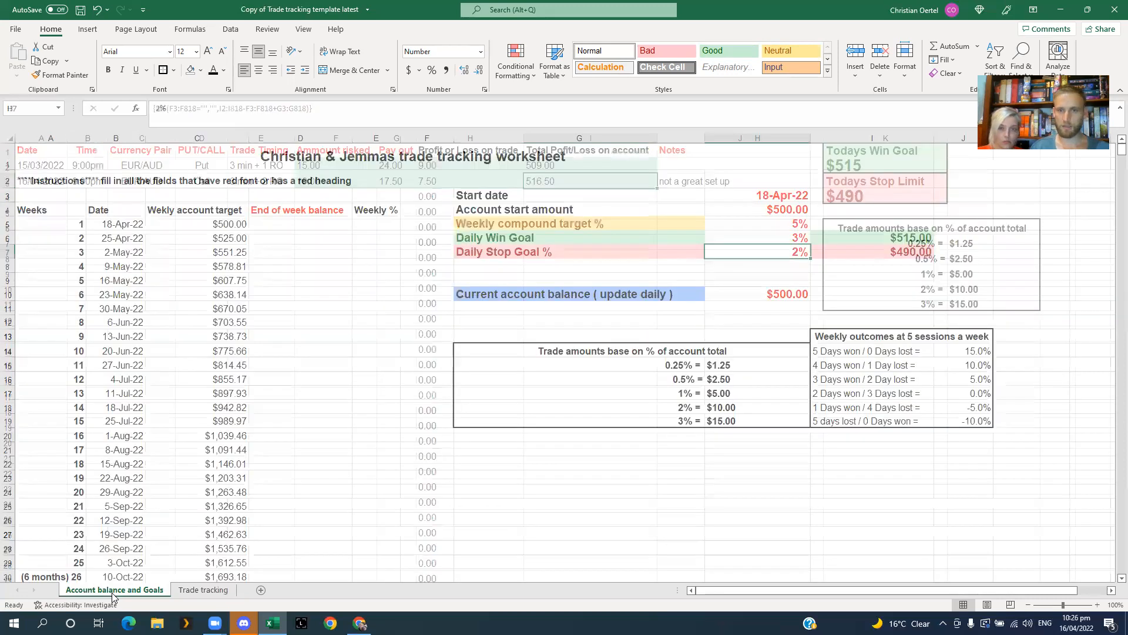
left_click(740, 309)
left_click(768, 294)
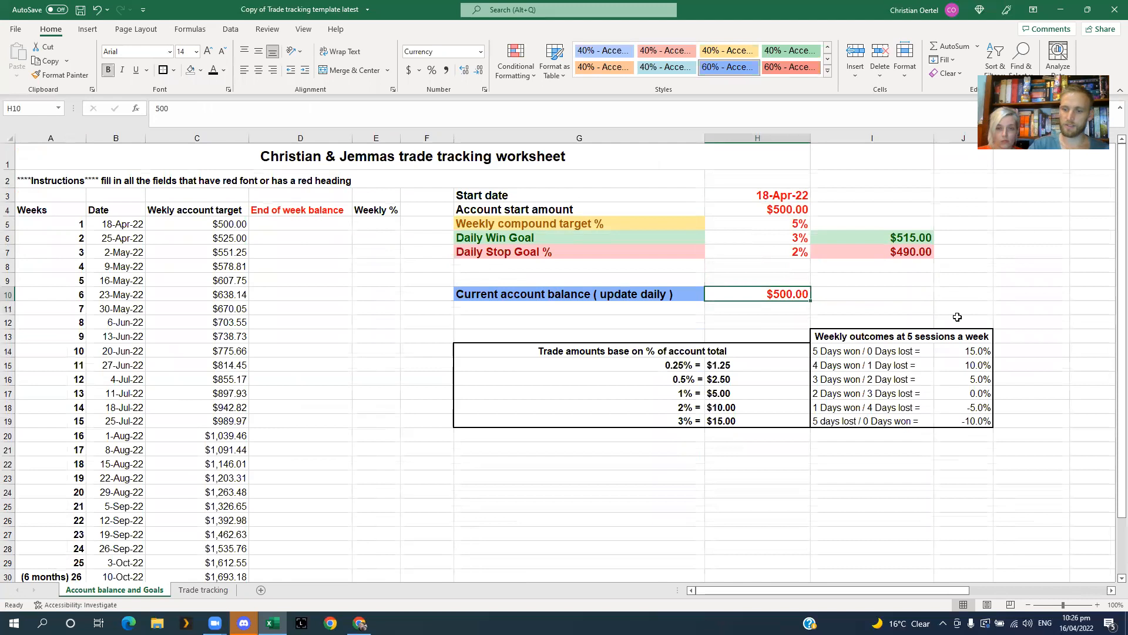
type("516.50")
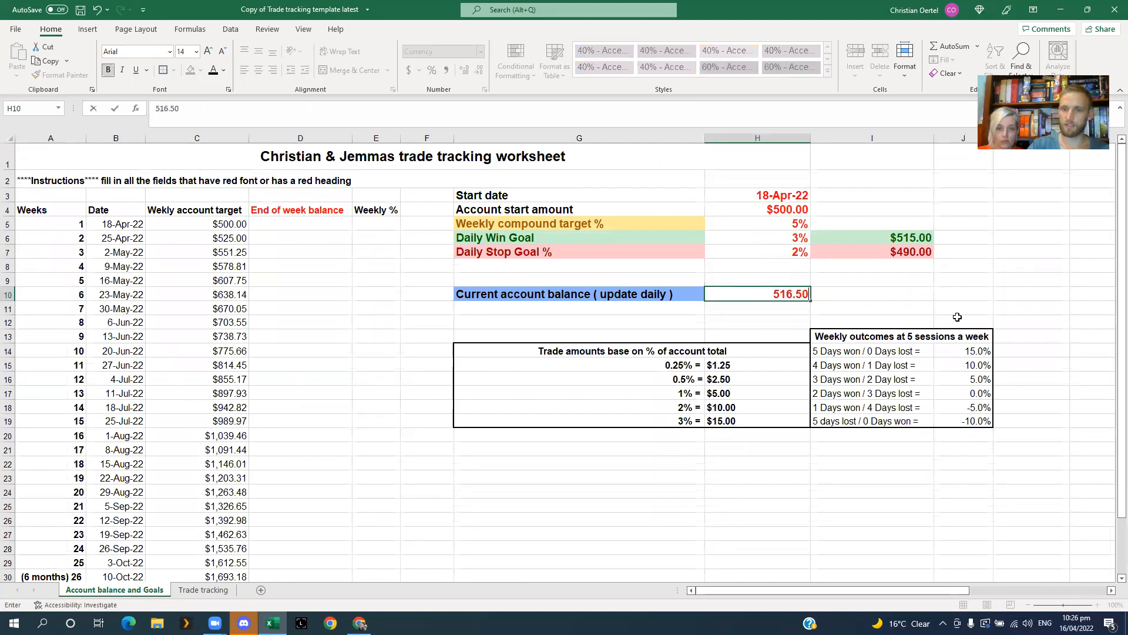
key("Return")
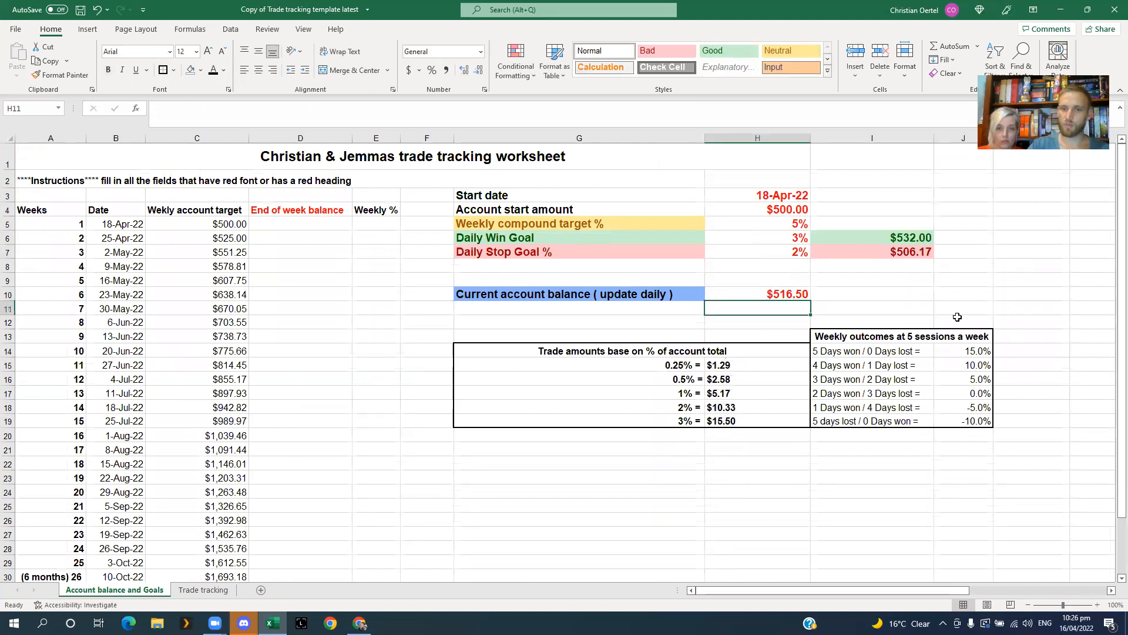
Step: Examine the recalculated trade amounts by percentage of account total and the dollar values of the daily win and stop goals
left_click_drag(761, 365, 734, 420)
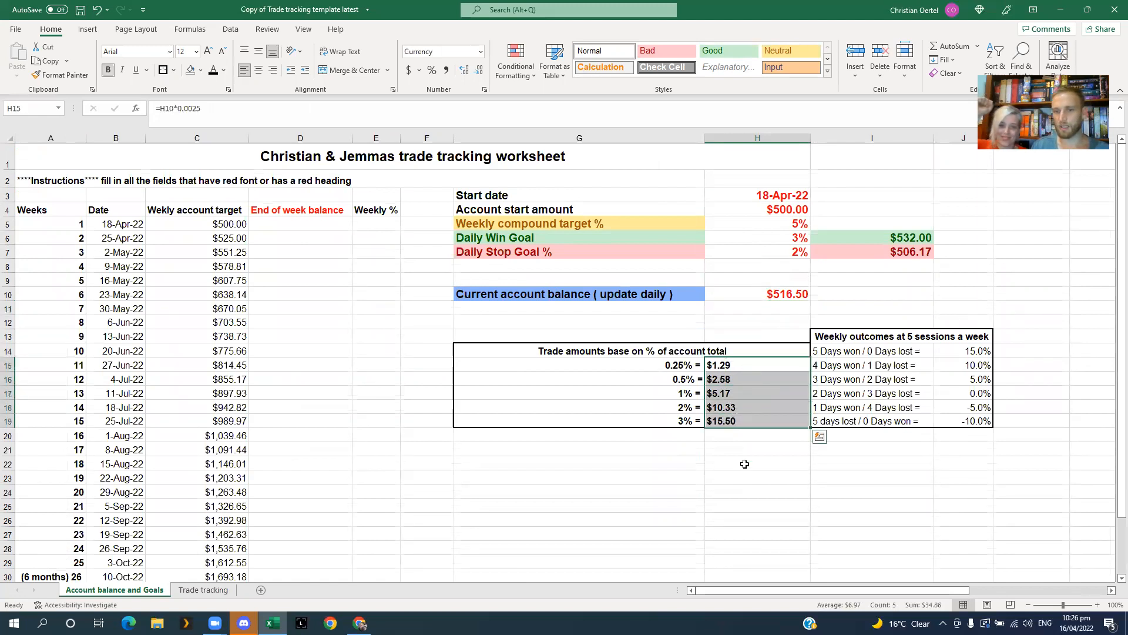
left_click(739, 362)
left_click_drag(739, 361, 733, 420)
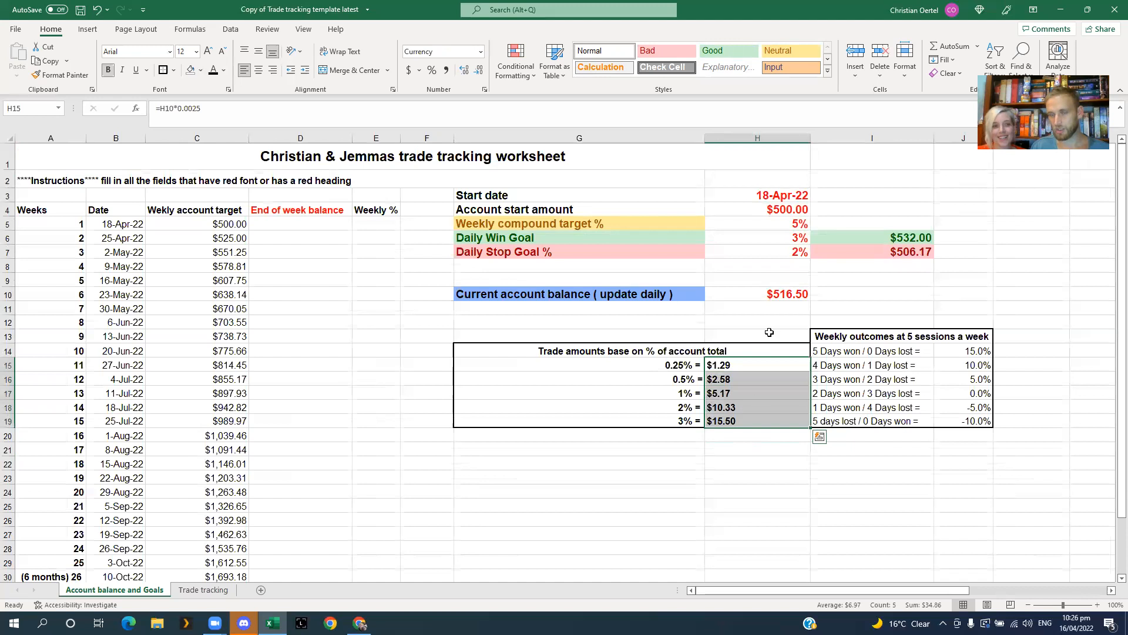
left_click_drag(759, 561, 760, 549)
left_click_drag(744, 365, 743, 421)
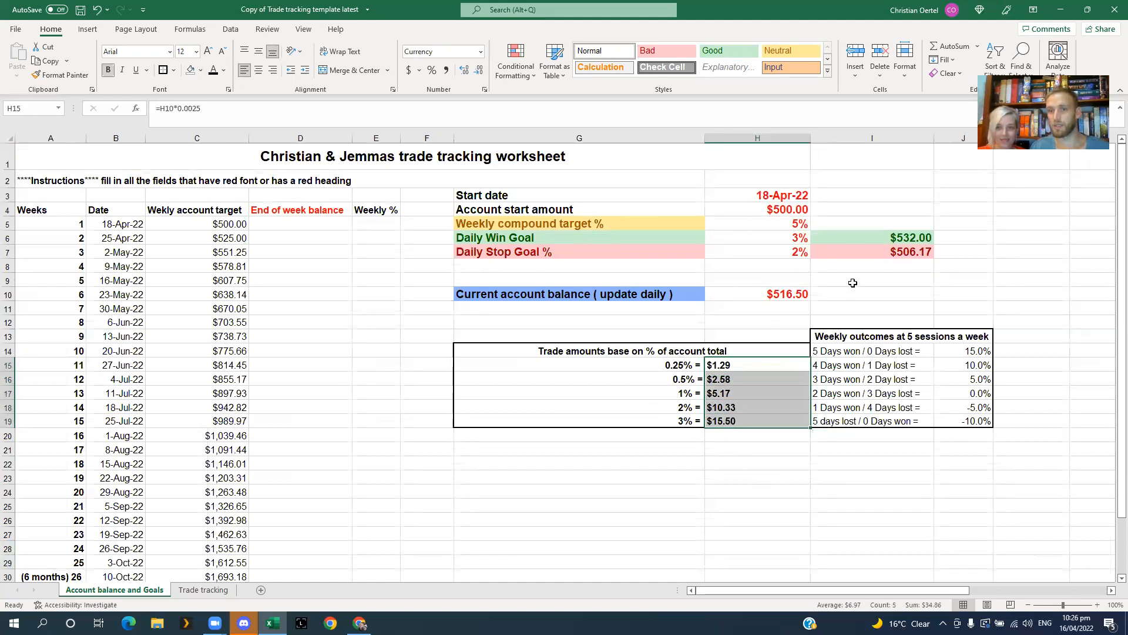
left_click(870, 238)
left_click(870, 249)
left_click(869, 237)
left_click(869, 250)
left_click(867, 235)
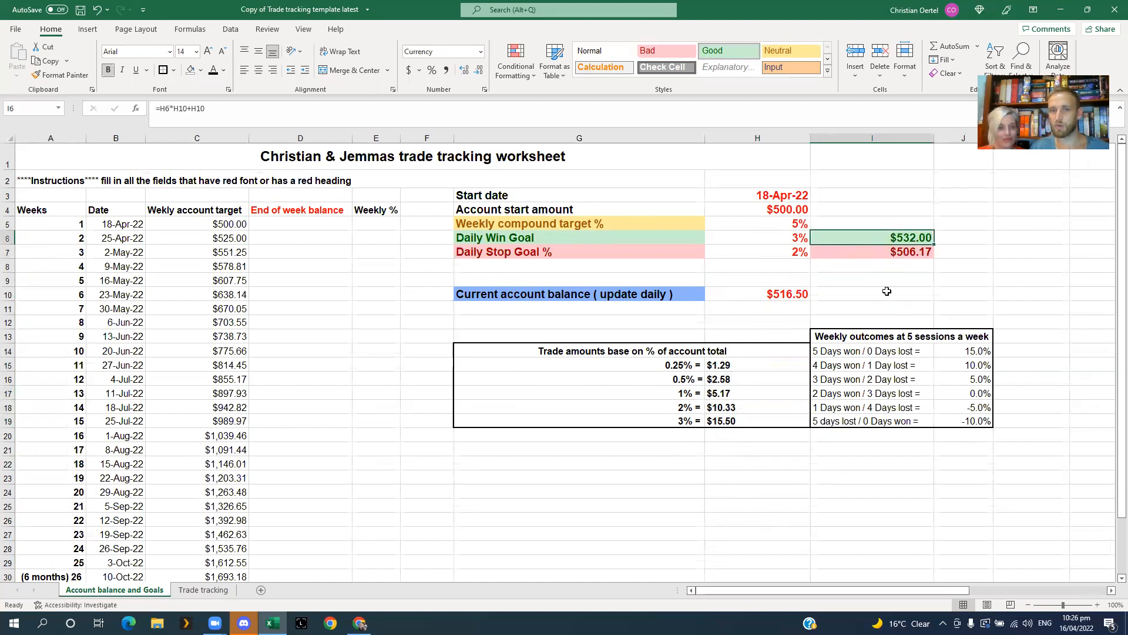
Step: Enter 532 as the End of week balance for week 1 and check that week's Weekly %
left_click(358, 367)
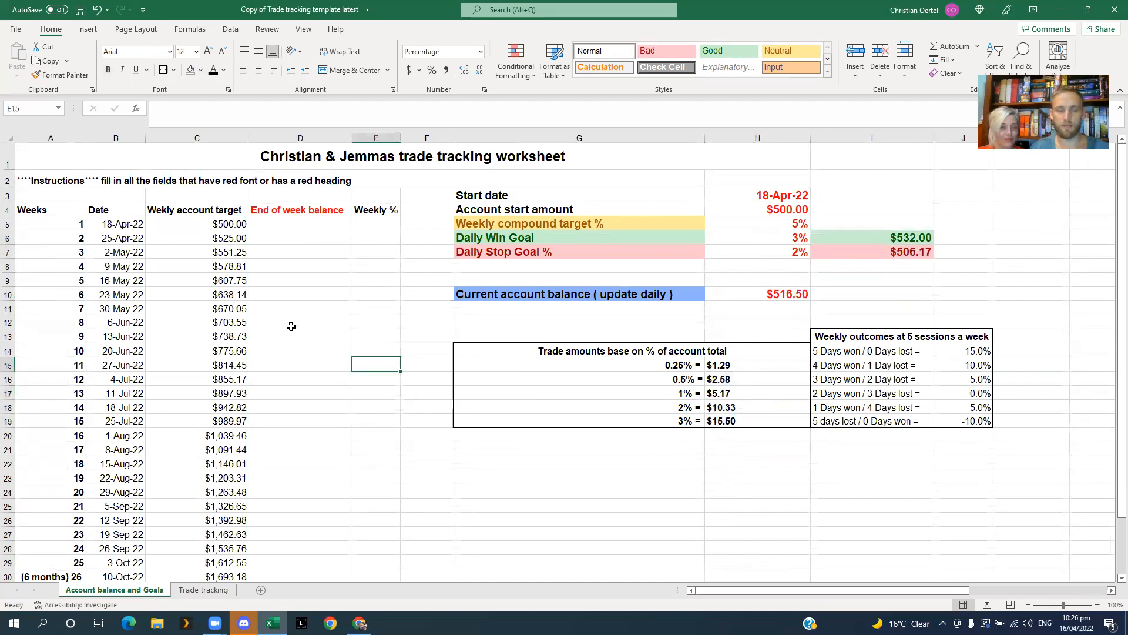
left_click(297, 224)
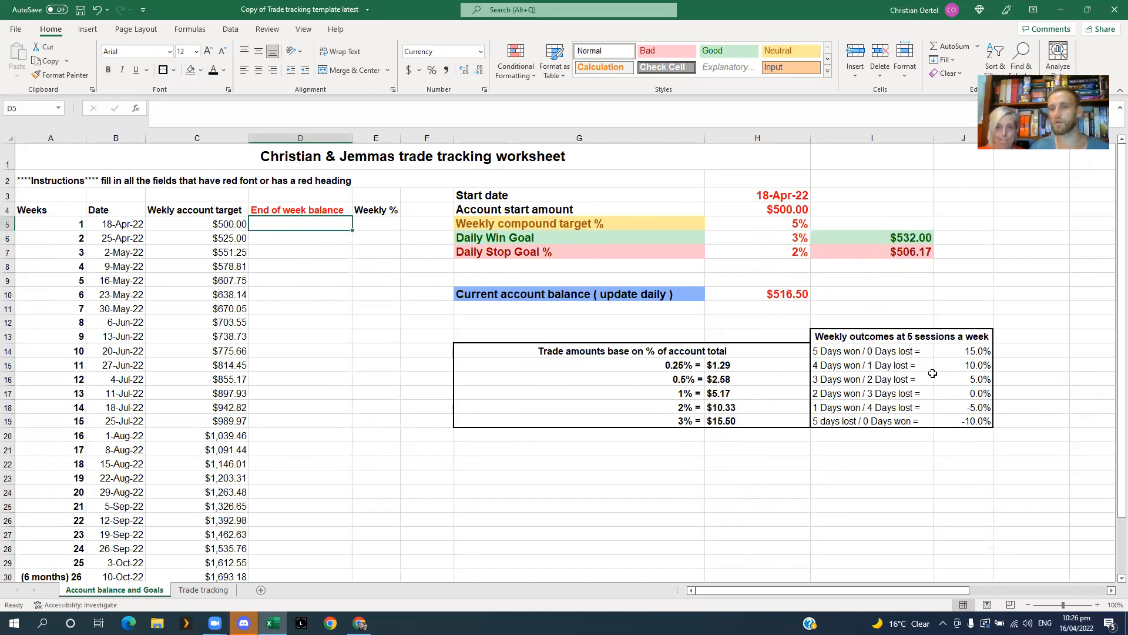
left_click(278, 275)
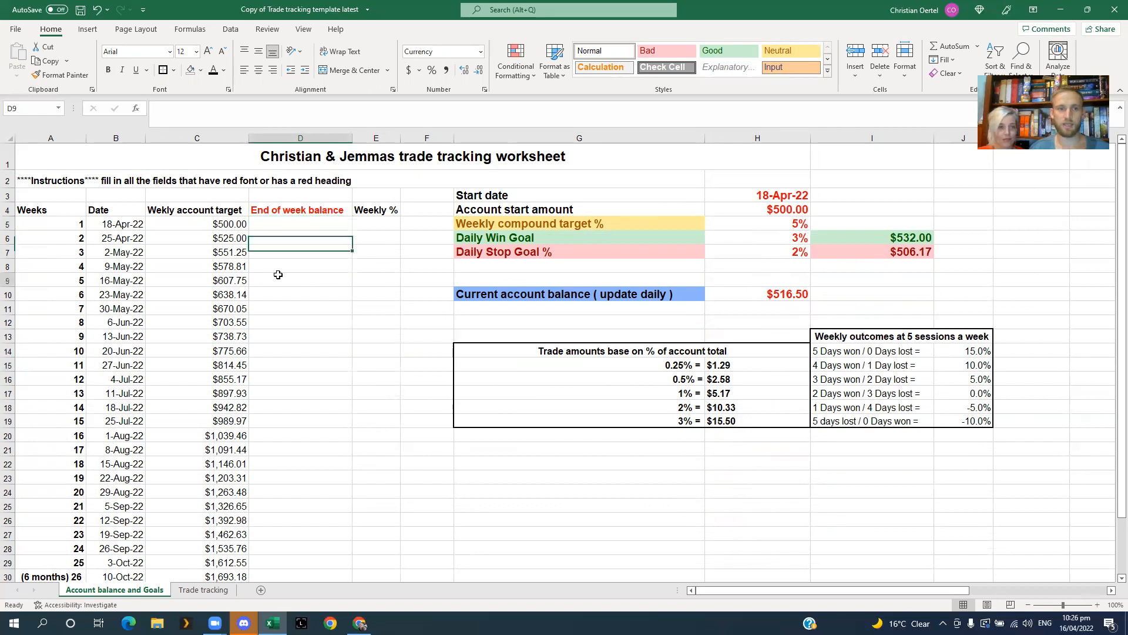
left_click(270, 226)
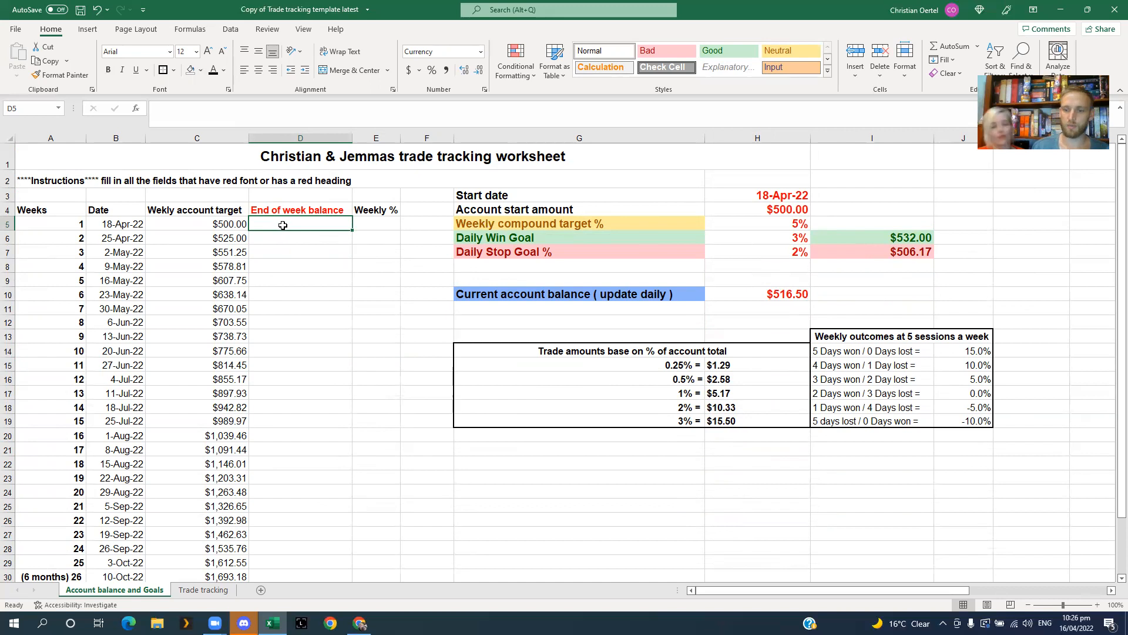
type("532")
key("Return")
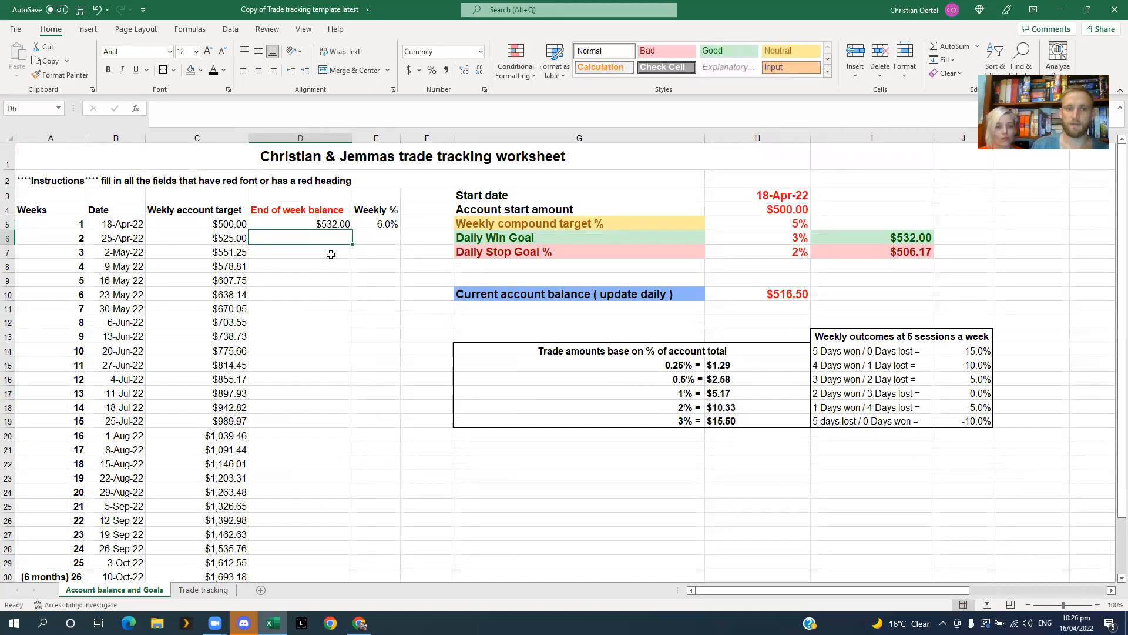
left_click(359, 303)
left_click(379, 224)
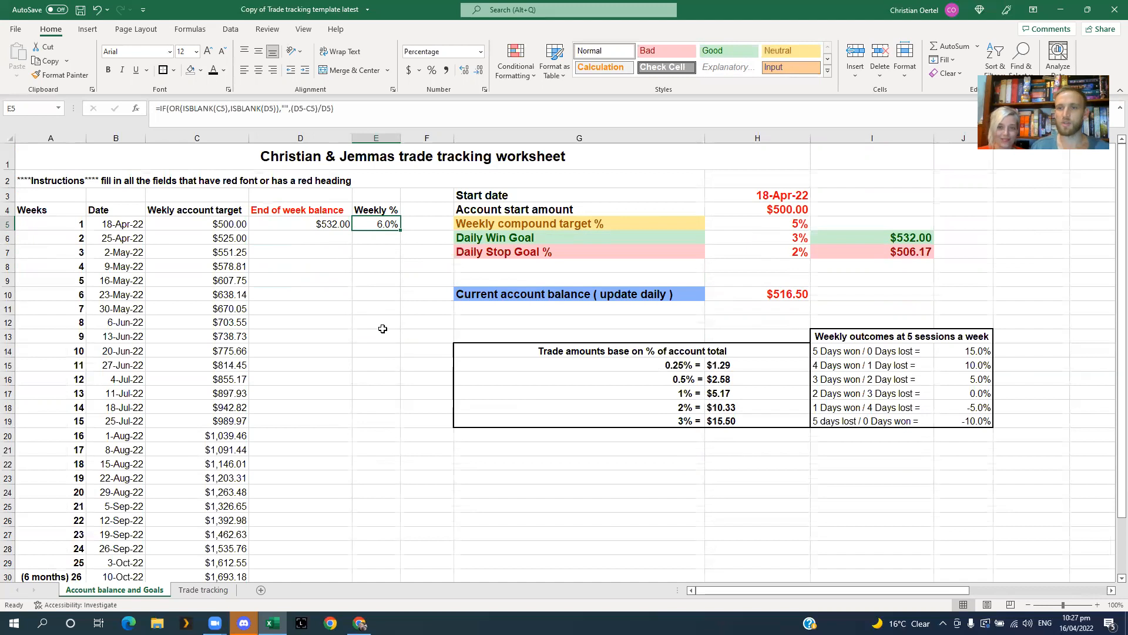
left_click(362, 274)
left_click(371, 222)
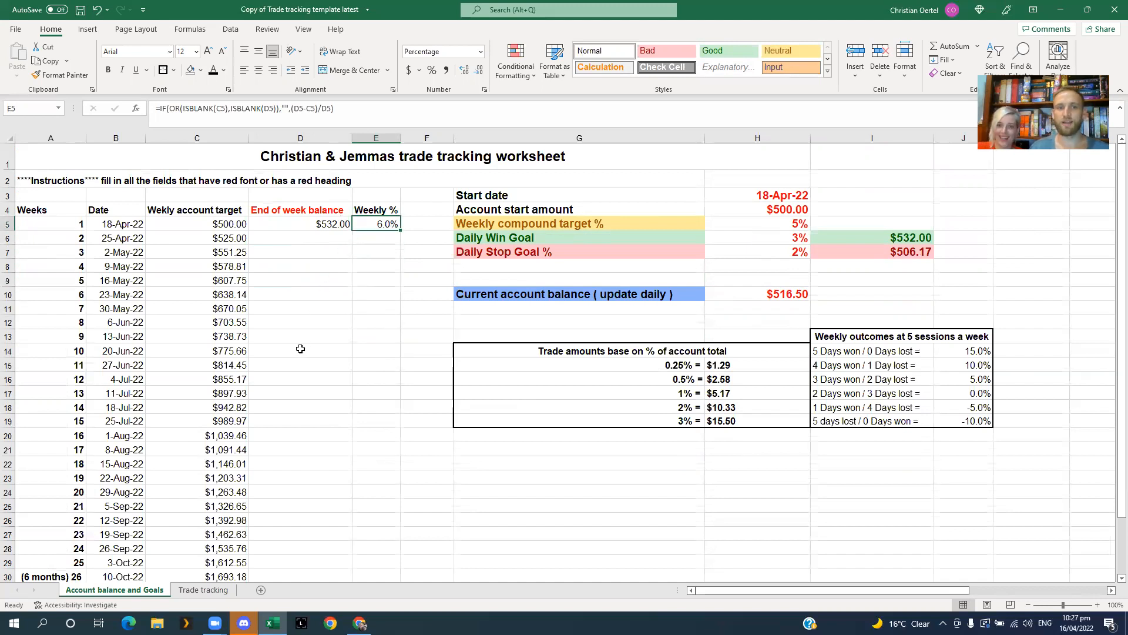
Step: Enter 510 as the End of week balance for week 2 and check that week's Weekly %
left_click(297, 224)
left_click(311, 241)
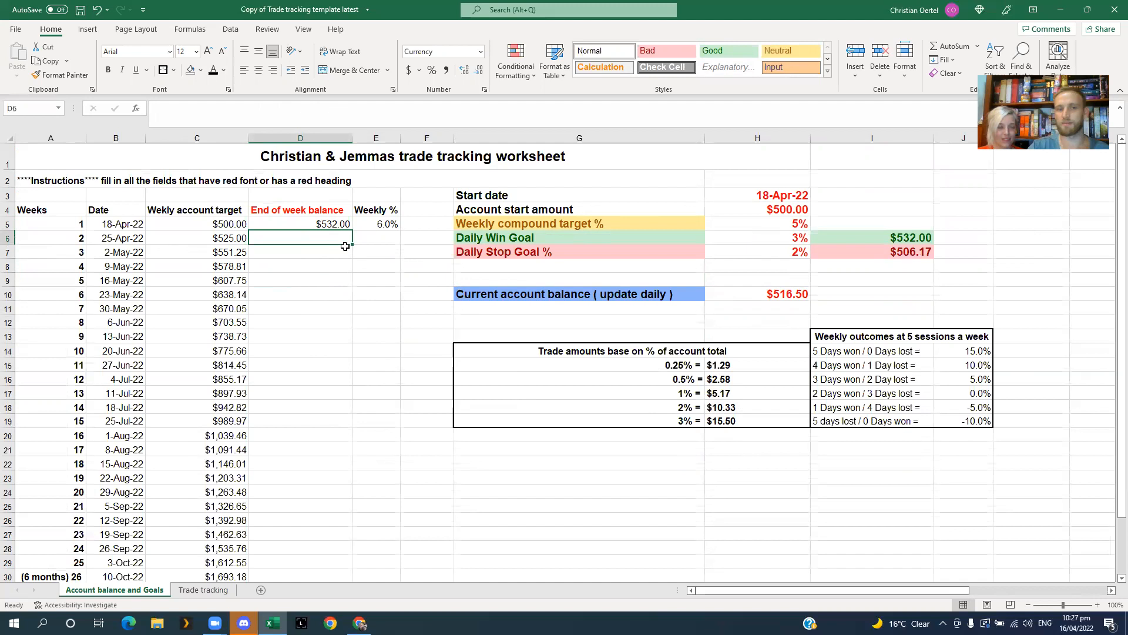
type("5")
key("BackSpace")
type("51")
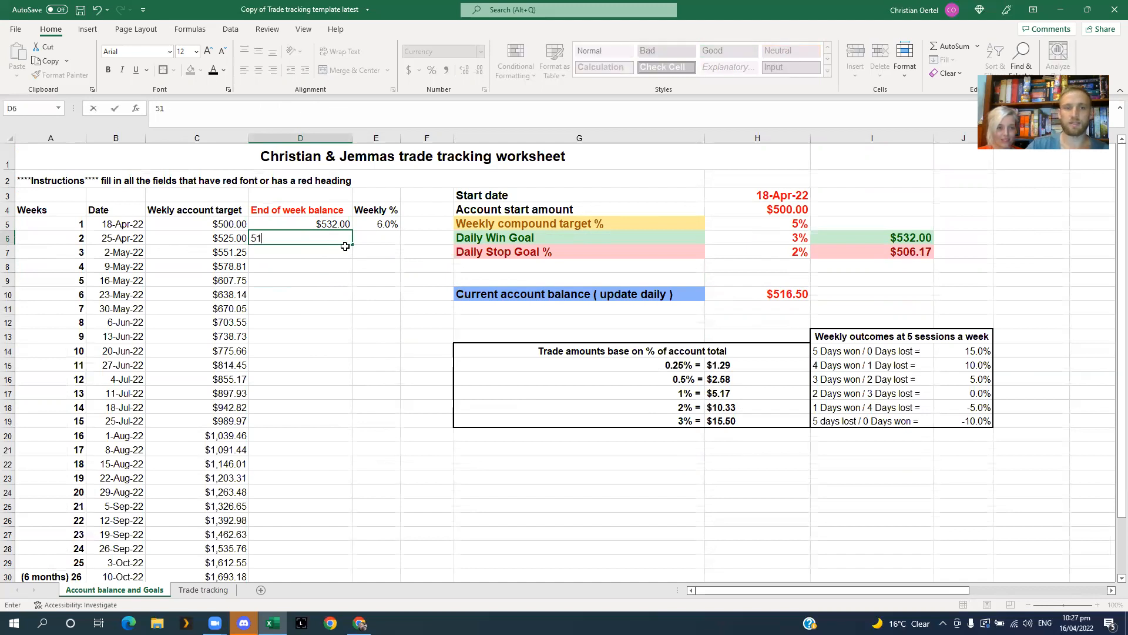
type("0")
key("Return")
key("Down")
key("Down")
key("Right")
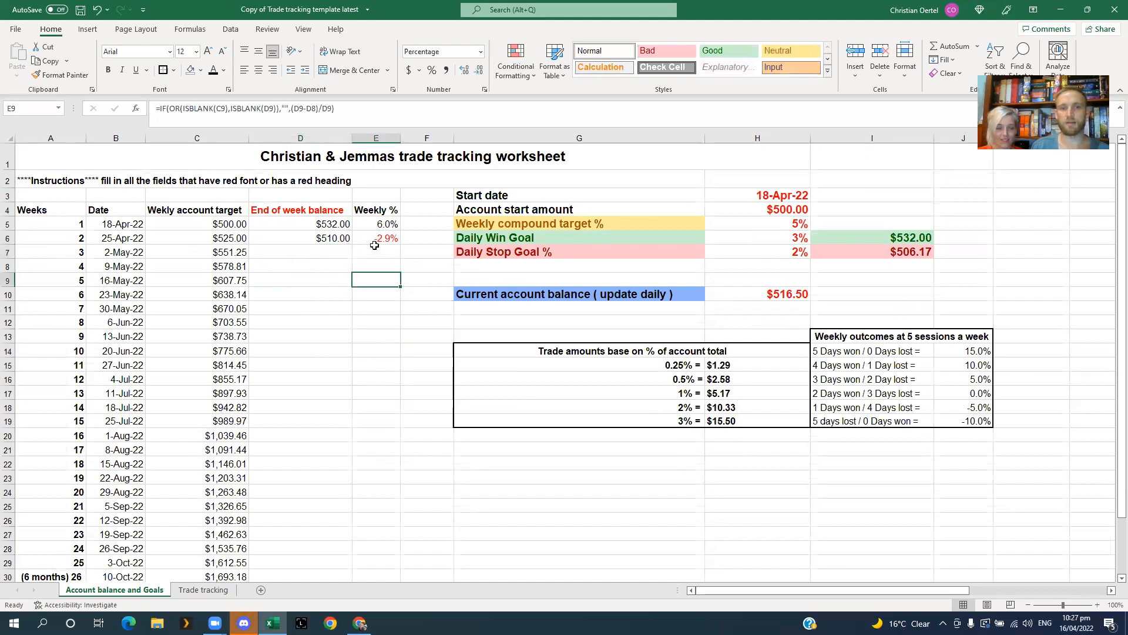
left_click(374, 240)
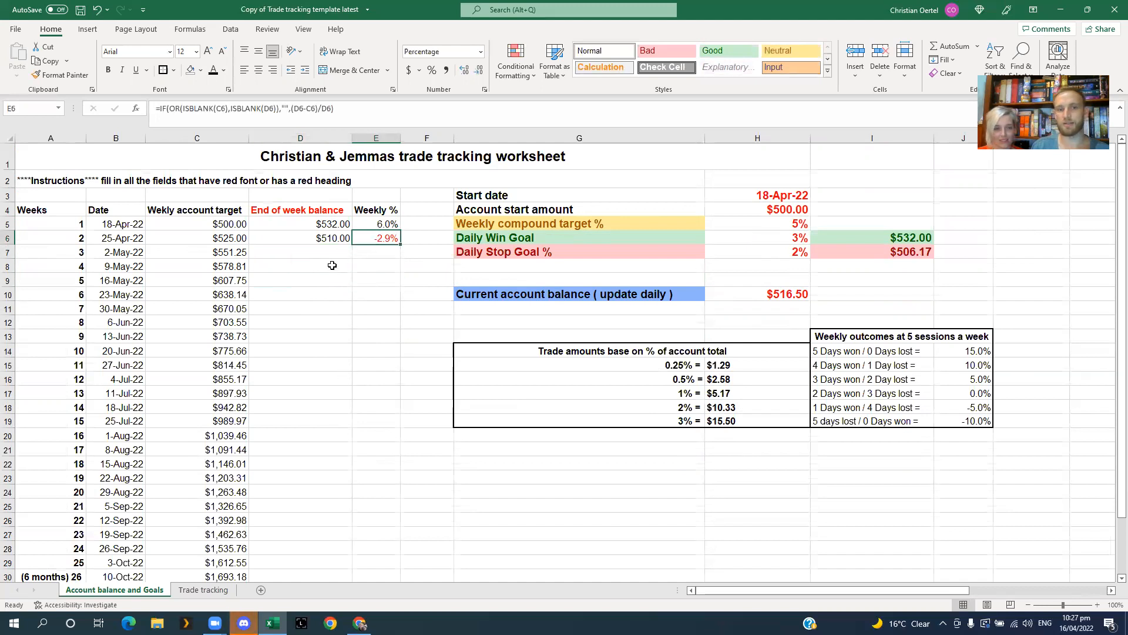
Step: Review the entered end of week balances and look through the weekly account targets for the following months
left_click(326, 224)
left_click(325, 249)
scroll(345, 408, "down", 2)
scroll(368, 378, "up", 2)
scroll(367, 382, "down", 4)
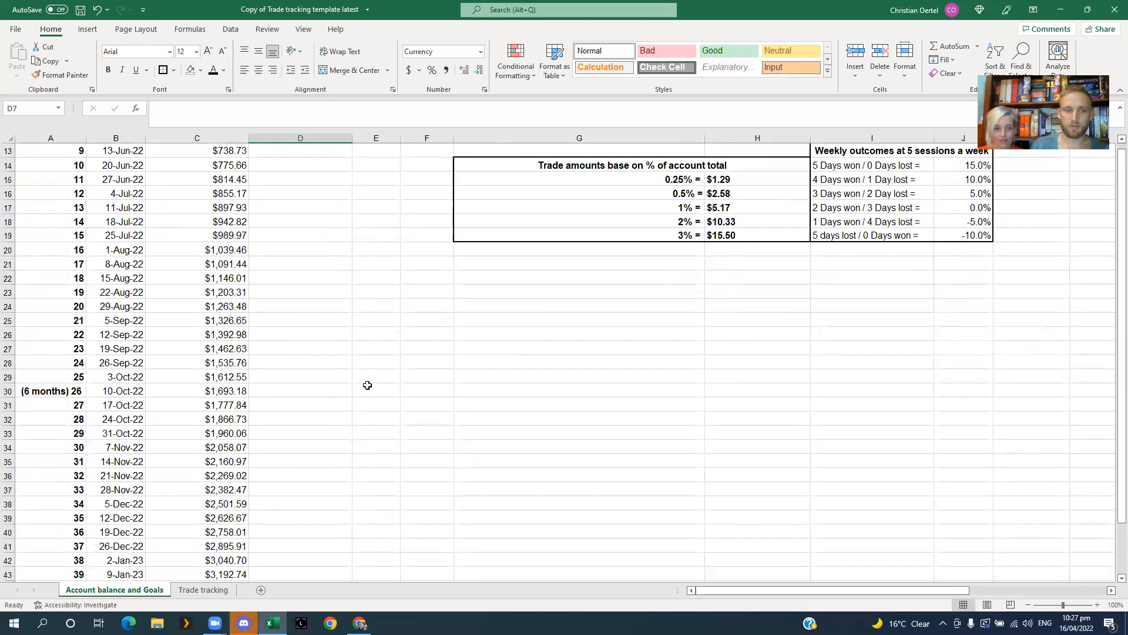
scroll(367, 385, "up", 4)
scroll(368, 385, "down", 1)
scroll(367, 385, "up", 1)
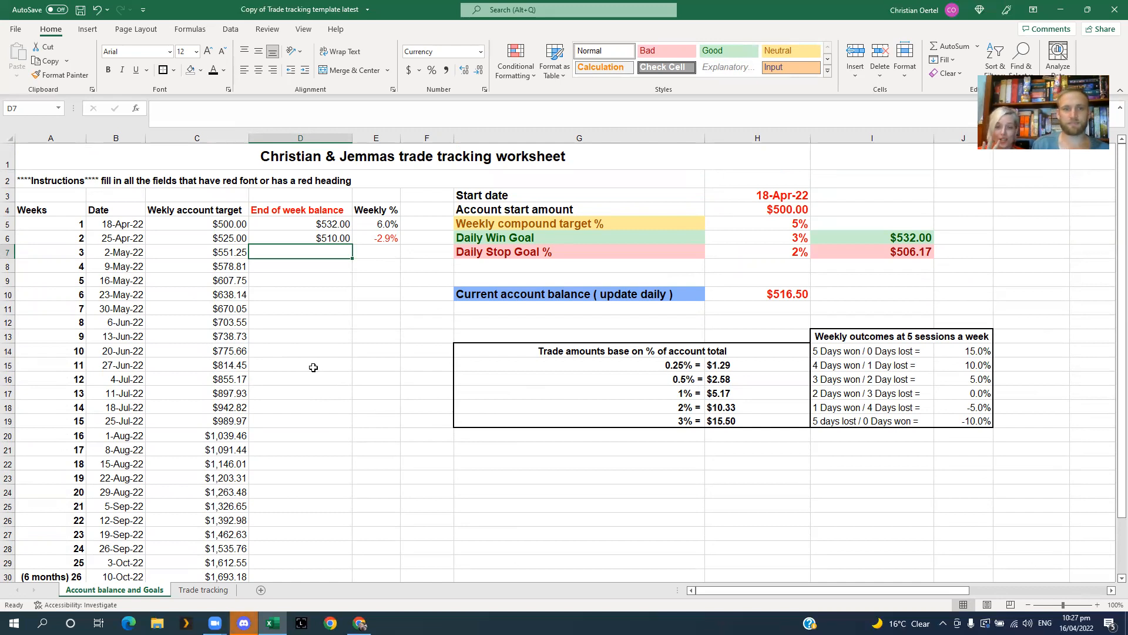
left_click(340, 321)
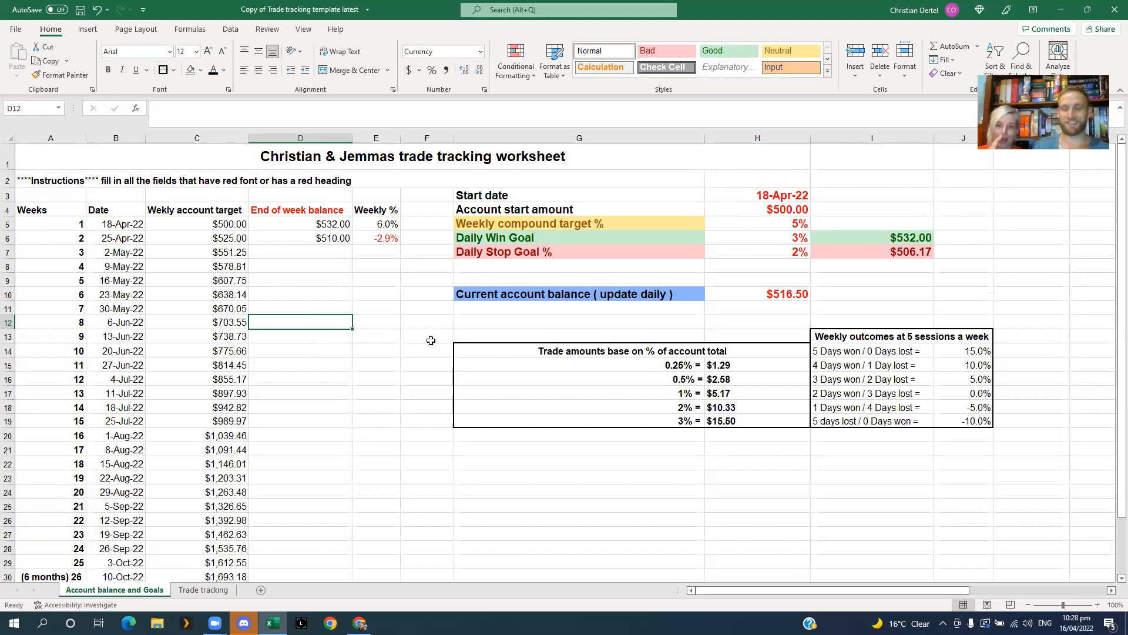
left_click(384, 334)
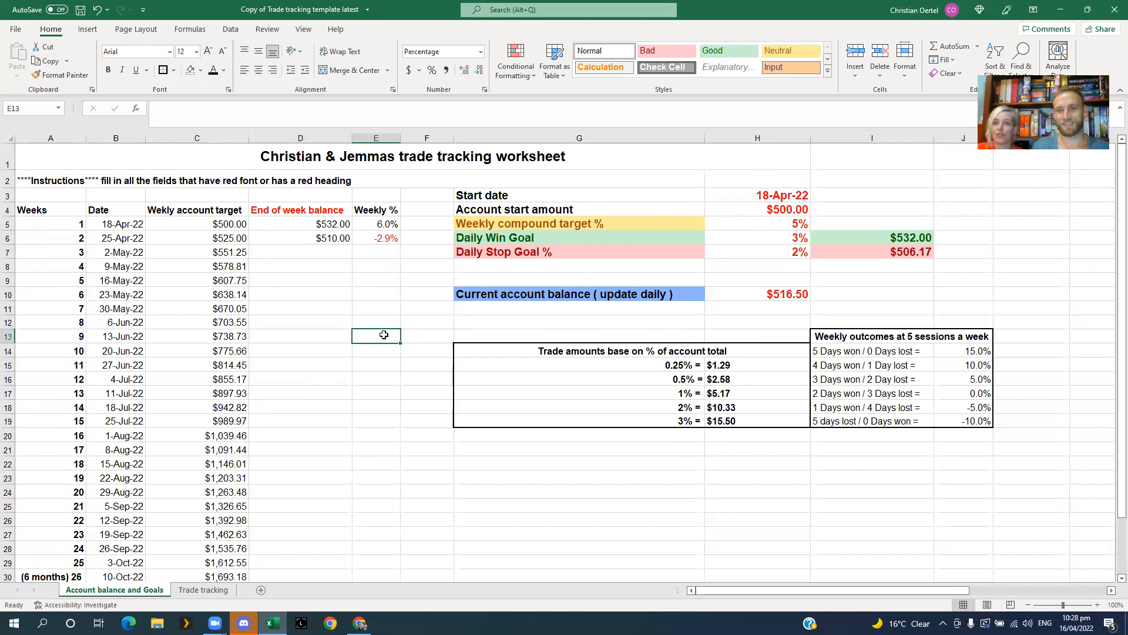